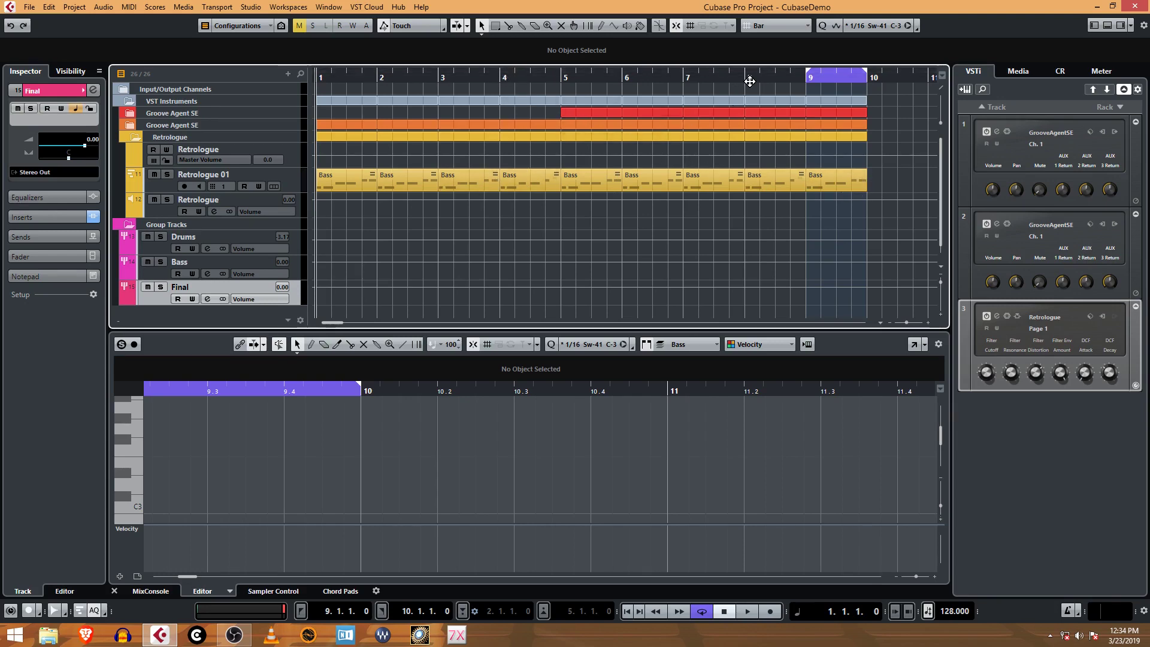
Delete the Bass parts in bars 1–8, keeping the part at bar 9.
{"action": "left_click", "coordinate": [783, 178]}
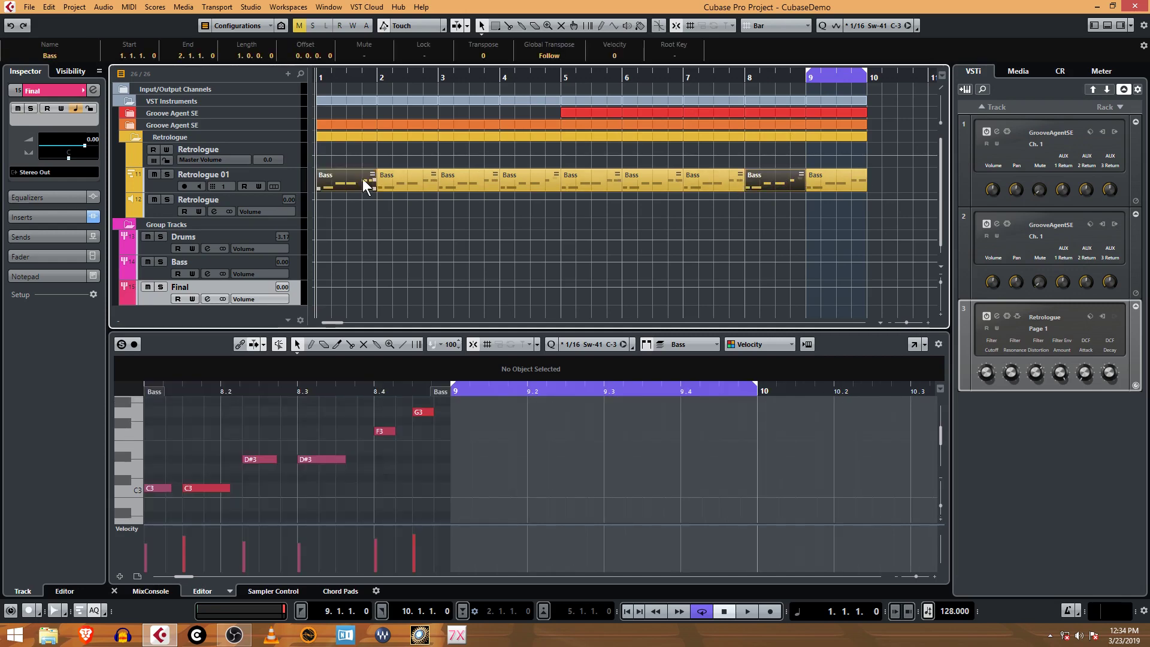
{"action": "left_click_drag", "start_coordinate": [875, 178], "coordinate": [353, 182]}
{"action": "left_click", "coordinate": [829, 178], "text": "shift"}
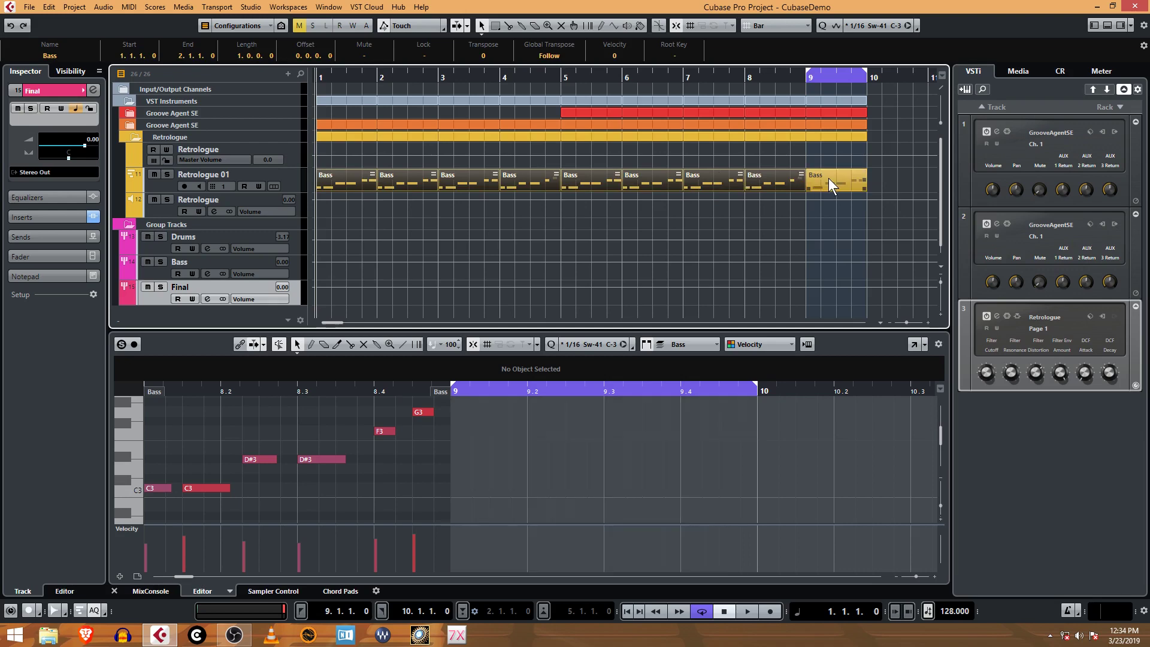
{"action": "key", "text": "Delete"}
Move the remaining Bass part on Retrologue 01 from bar 9 to bar 11.
{"action": "left_click_drag", "start_coordinate": [805, 75], "coordinate": [487, 88]}
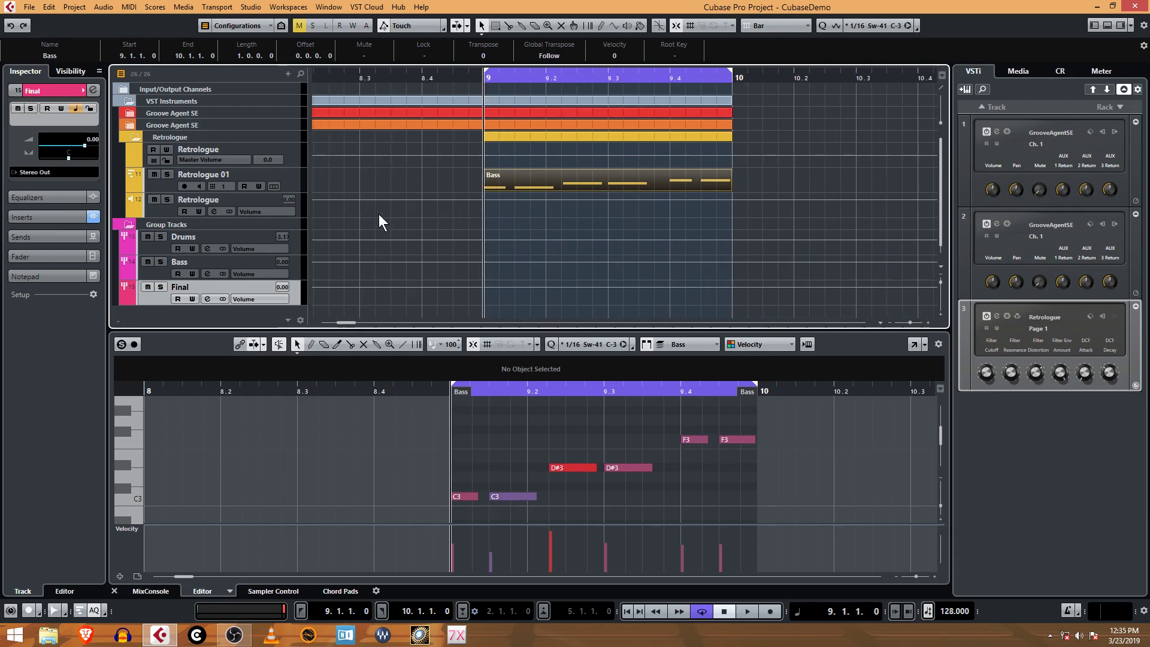
{"action": "left_click", "coordinate": [158, 181]}
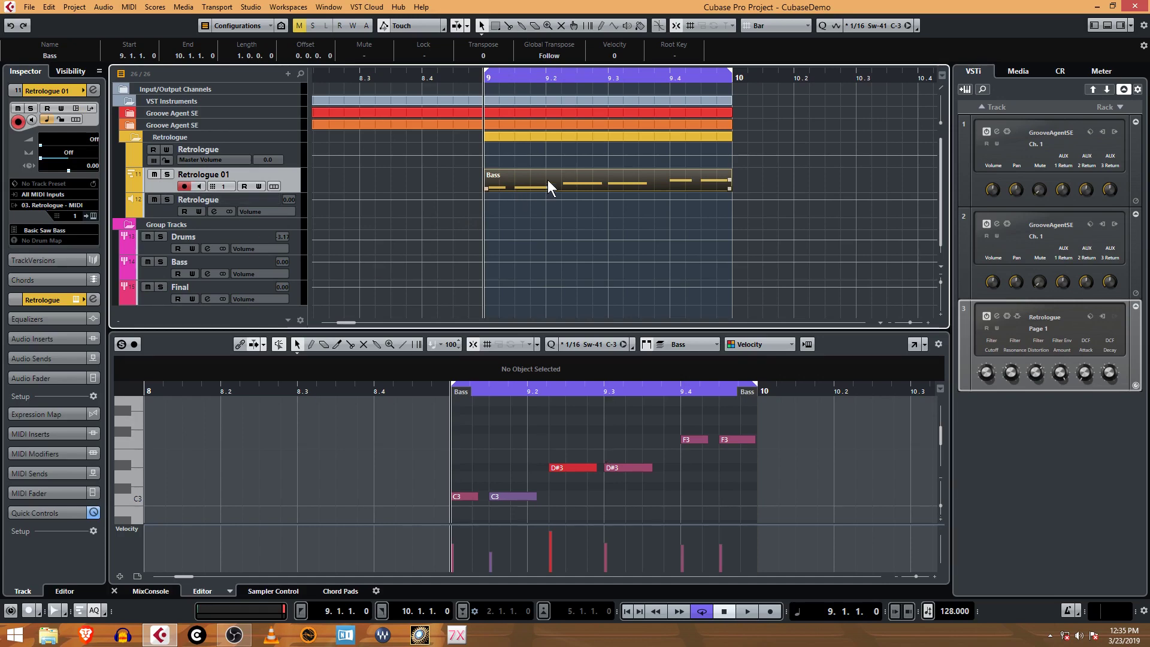
{"action": "left_click_drag", "start_coordinate": [574, 179], "coordinate": [780, 182]}
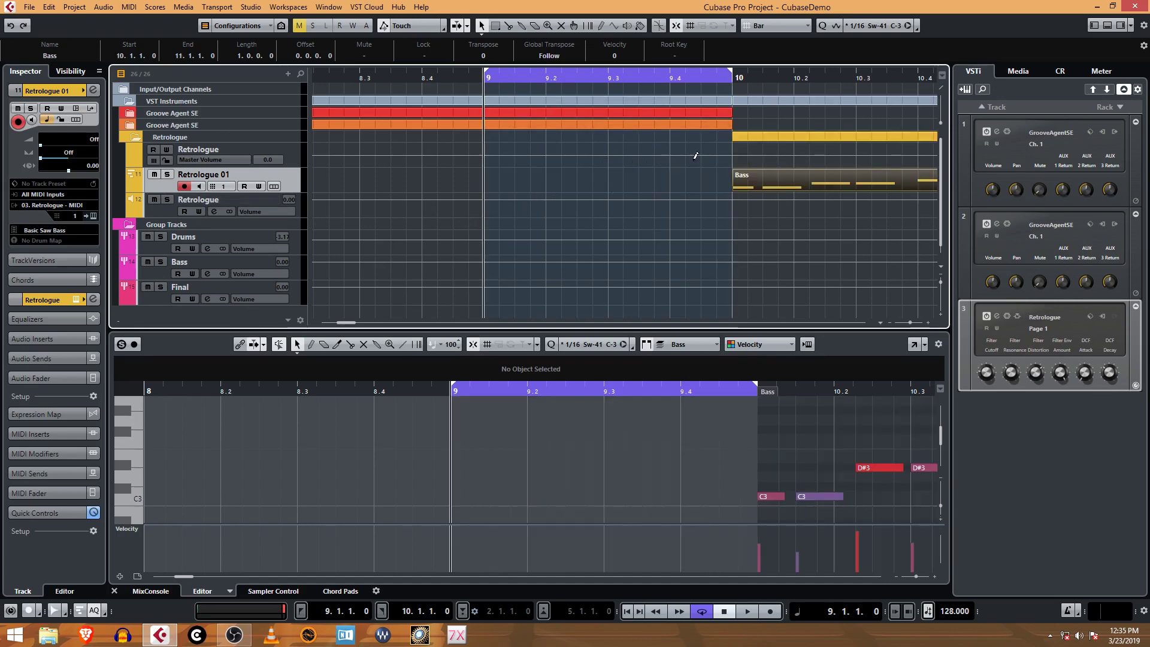
{"action": "left_click_drag", "start_coordinate": [770, 173], "coordinate": [910, 176]}
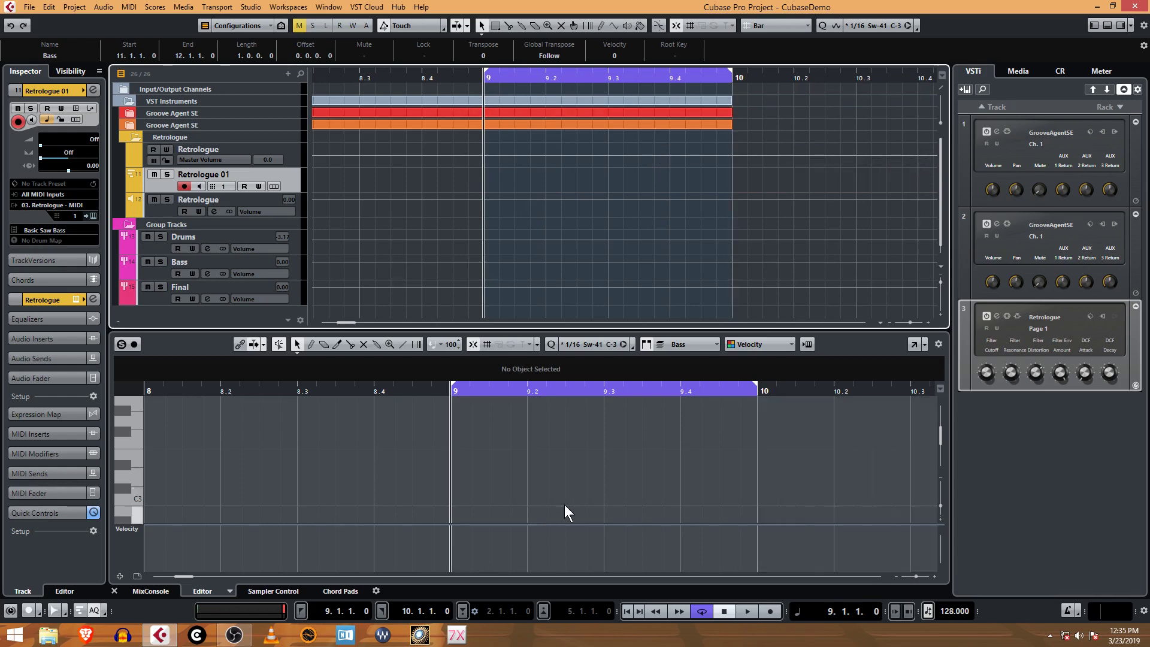
Create an empty Retrologue 01 MIDI part across bars 9–10, with cycle playback on.
{"action": "left_click", "coordinate": [103, 614]}
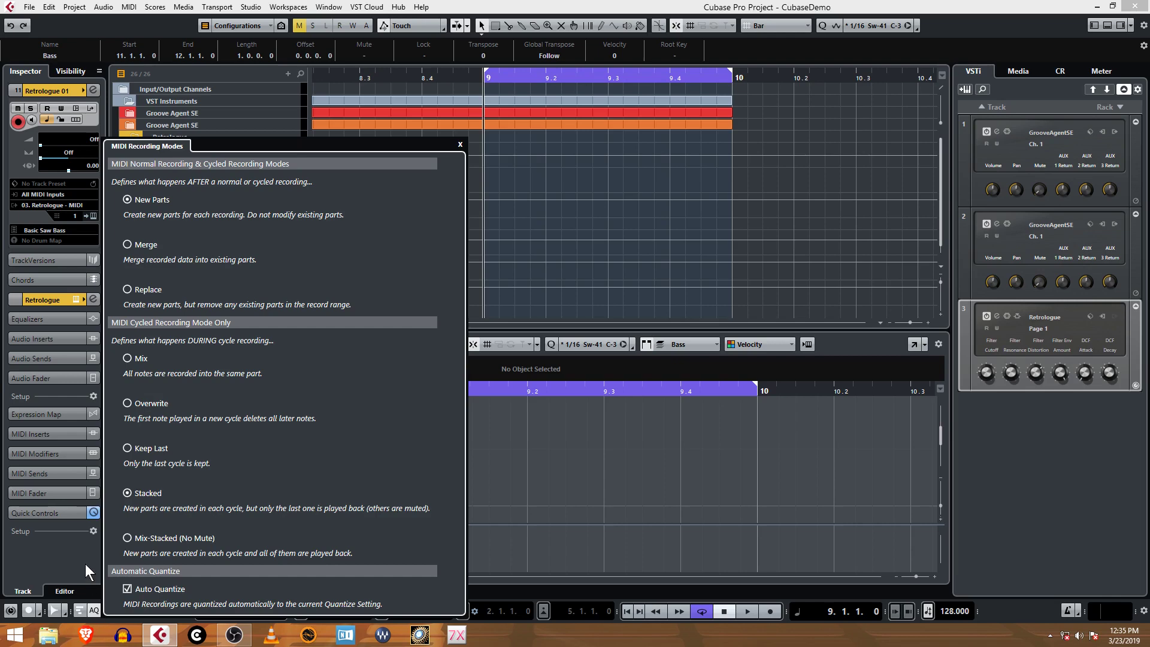
{"action": "double_click", "coordinate": [502, 186]}
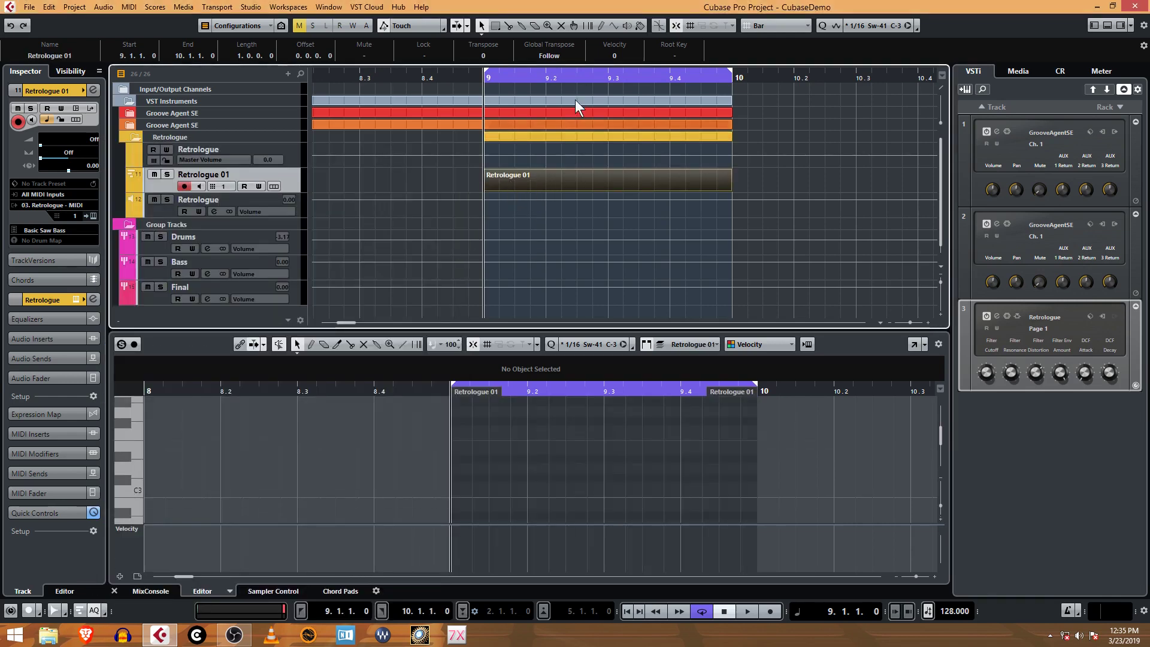
{"action": "left_click", "coordinate": [508, 76]}
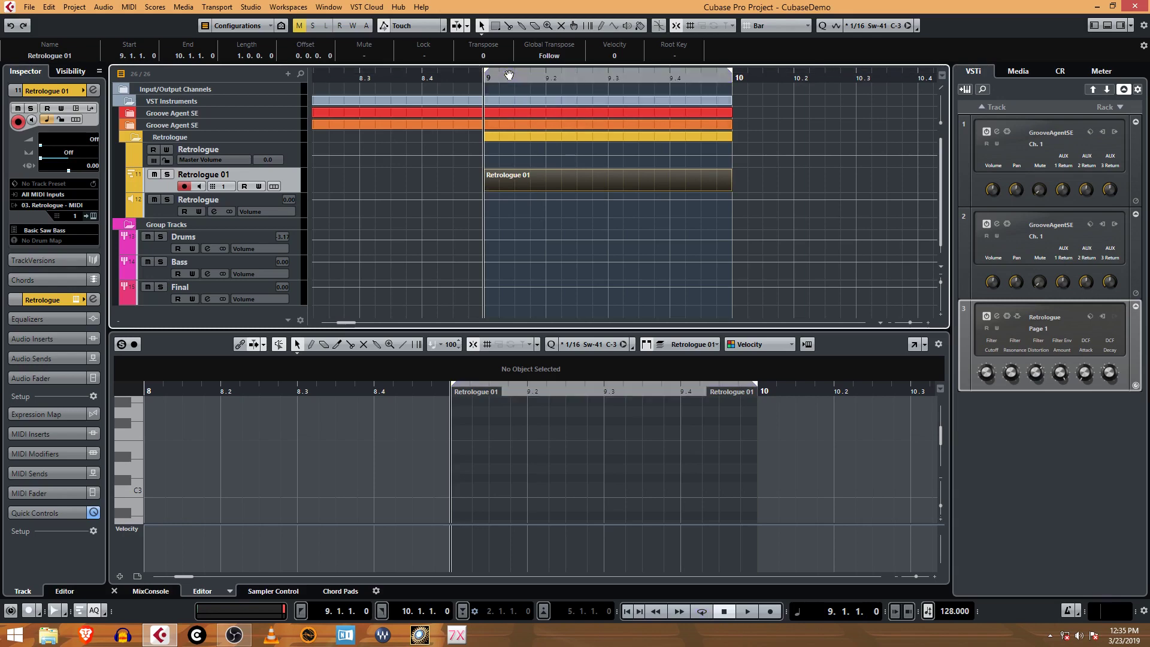
{"action": "left_click", "coordinate": [512, 74]}
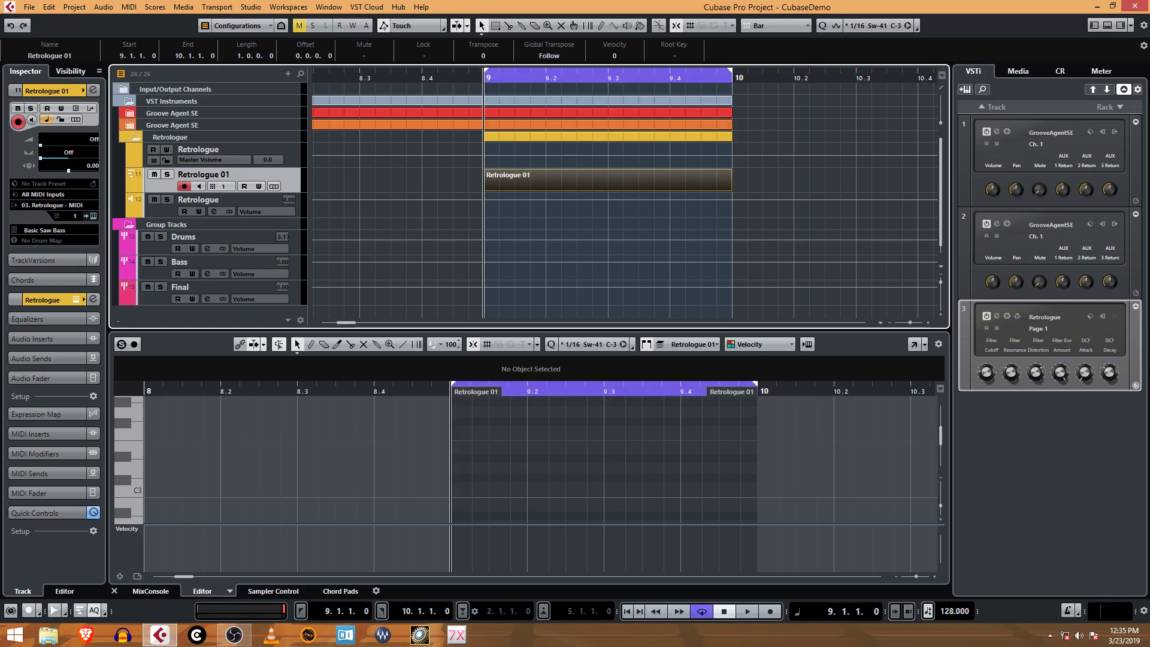
{"action": "left_click", "coordinate": [703, 612]}
{"action": "left_click", "coordinate": [705, 610]}
Jump between the cycle range's end and start, and make the key editor taller.
{"action": "left_click", "coordinate": [382, 614]}
{"action": "left_click", "coordinate": [303, 612]}
{"action": "left_click_drag", "start_coordinate": [473, 328], "coordinate": [493, 214]}
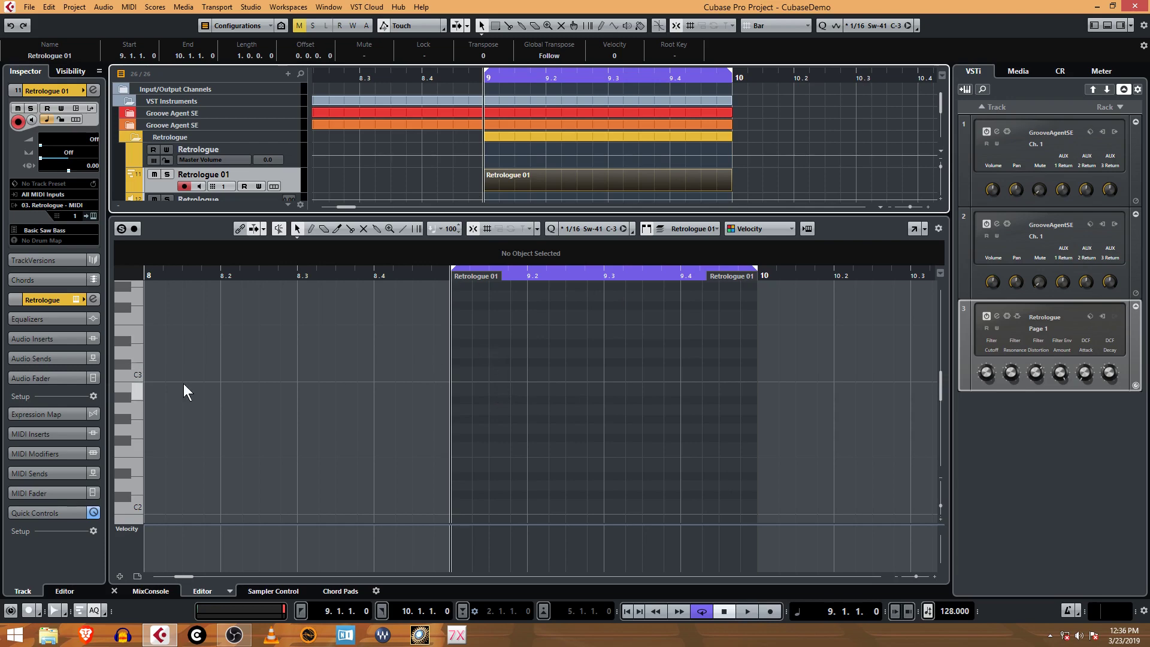
Select the Draw tool and audition keyboard pitches around the C3–C4 range.
{"action": "left_click", "coordinate": [137, 375]}
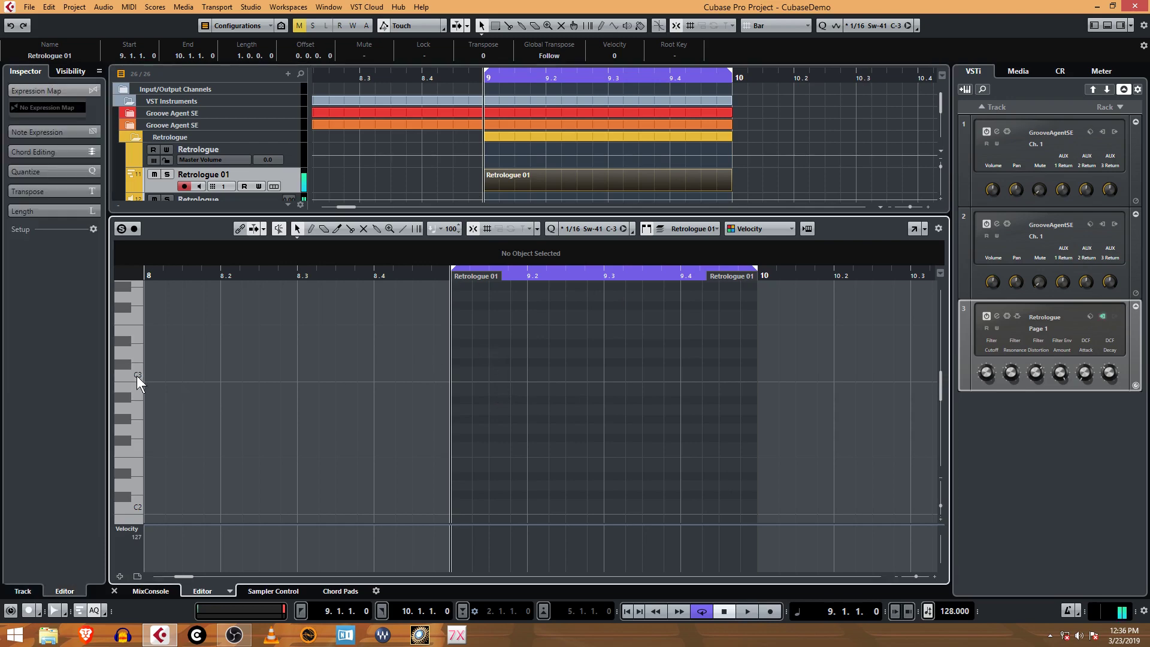
{"action": "scroll", "coordinate": [141, 389], "scroll_direction": "up", "scroll_amount": 3}
{"action": "scroll", "coordinate": [138, 363], "scroll_direction": "up", "scroll_amount": 3}
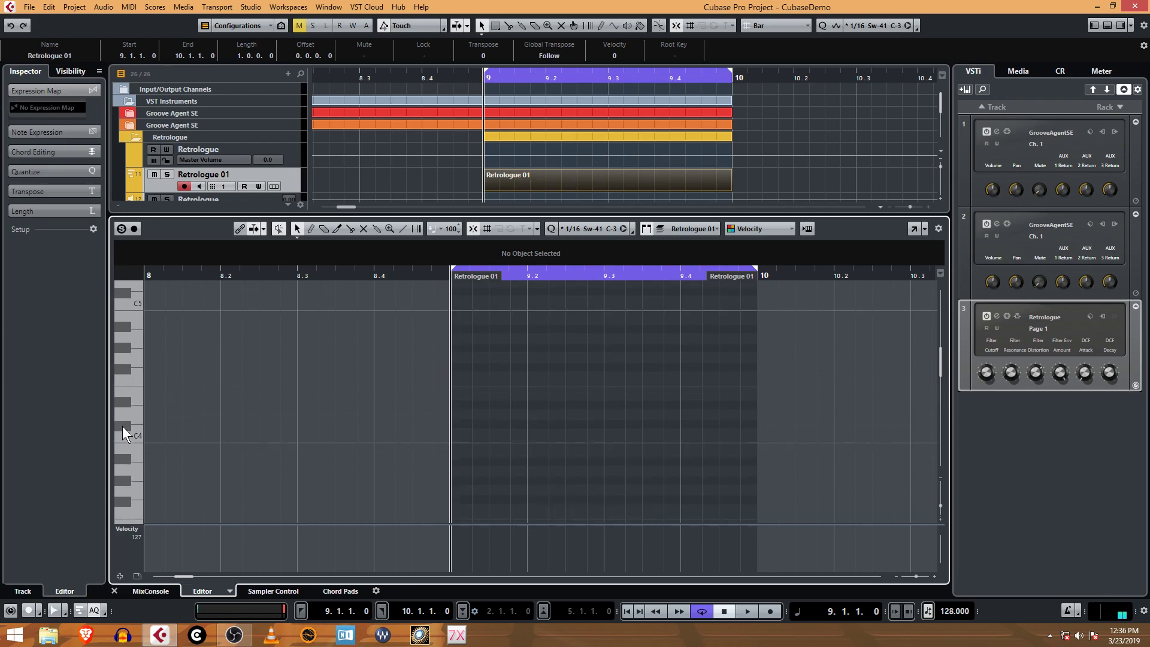
{"action": "scroll", "coordinate": [135, 443], "scroll_direction": "down", "scroll_amount": 3}
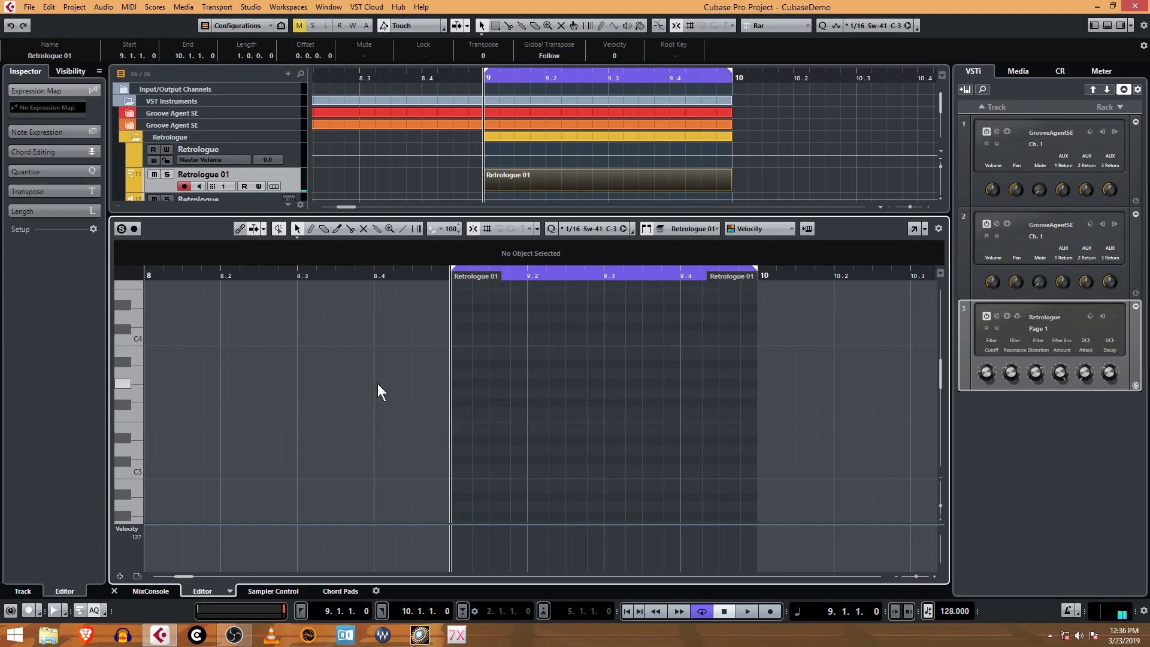
{"action": "right_click", "coordinate": [480, 398]}
{"action": "left_click", "coordinate": [488, 398]}
{"action": "left_click", "coordinate": [137, 404]}
{"action": "left_click", "coordinate": [138, 424]}
{"action": "left_click", "coordinate": [140, 431]}
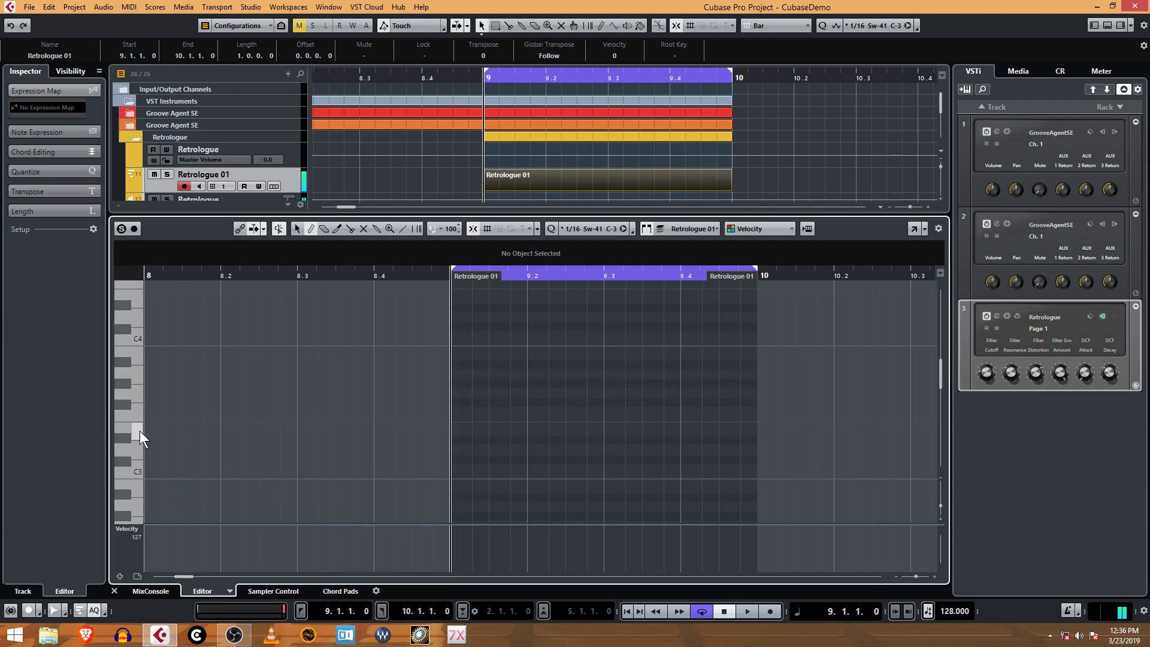
Draw E3 notes at 9.1.1, 9.1.3 and near 9.2.2, lowering one note's velocity to 58.
{"action": "left_click", "coordinate": [459, 428]}
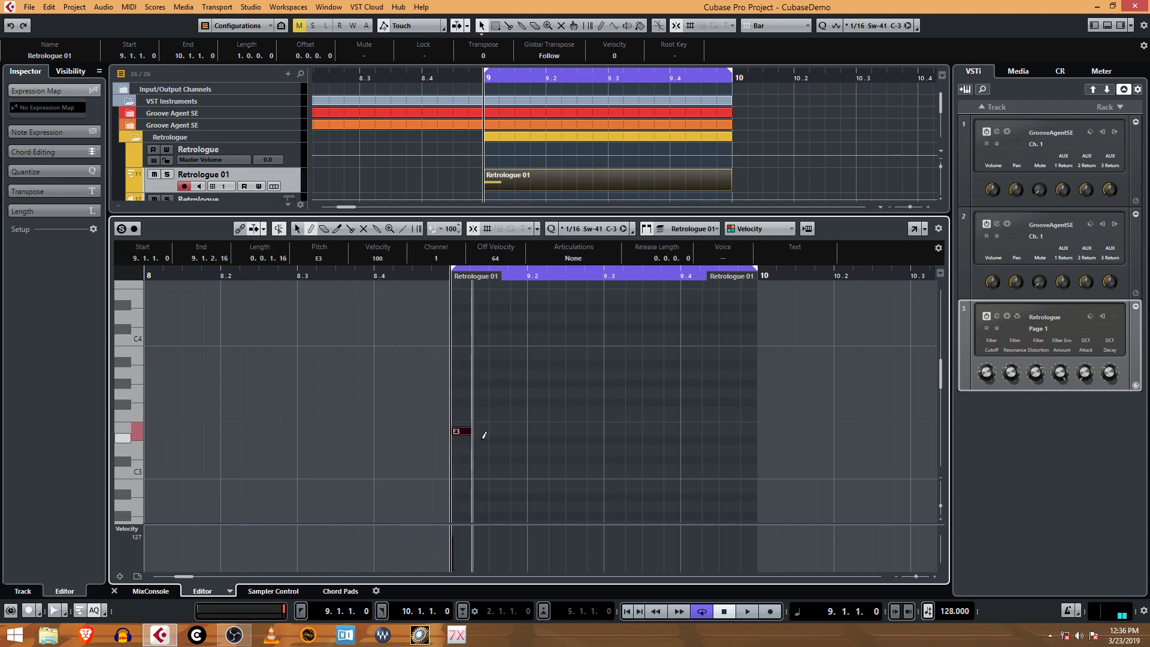
{"action": "left_click", "coordinate": [494, 431]}
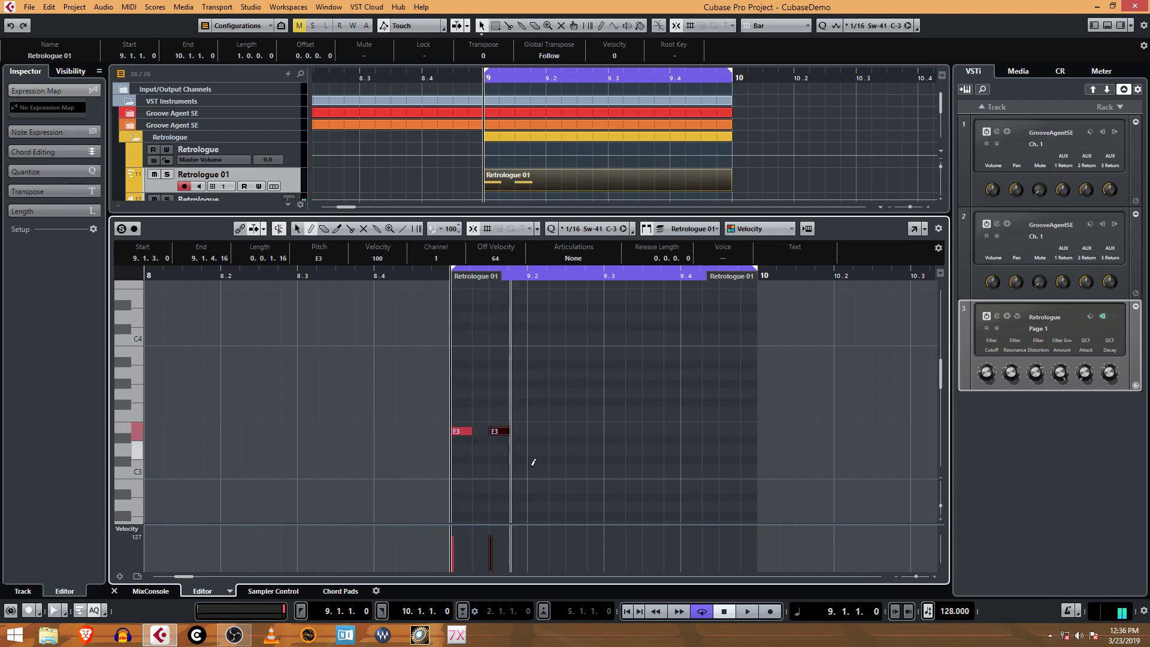
{"action": "left_click", "coordinate": [744, 616]}
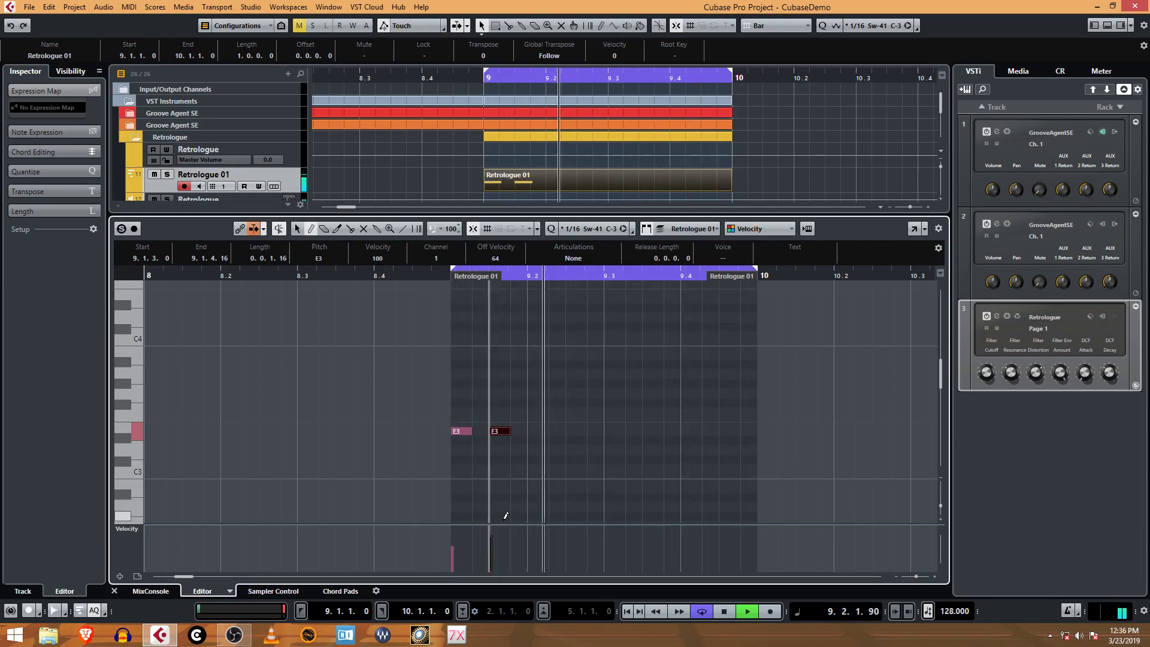
{"action": "left_click", "coordinate": [492, 546]}
{"action": "left_click", "coordinate": [493, 549]}
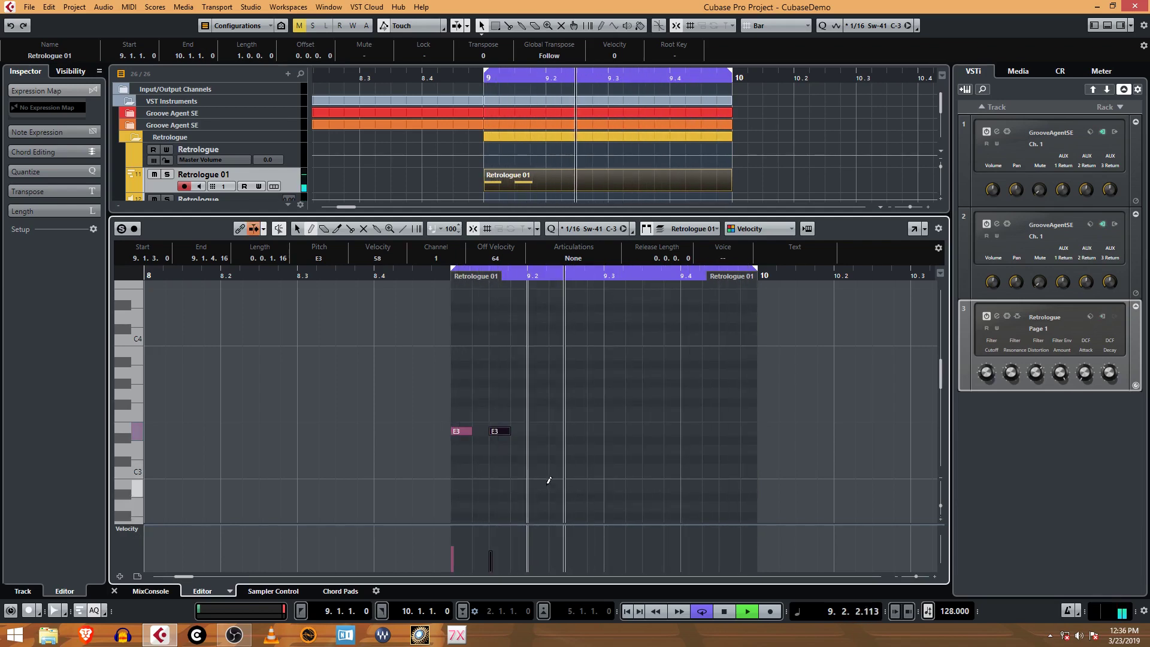
{"action": "left_click", "coordinate": [551, 431]}
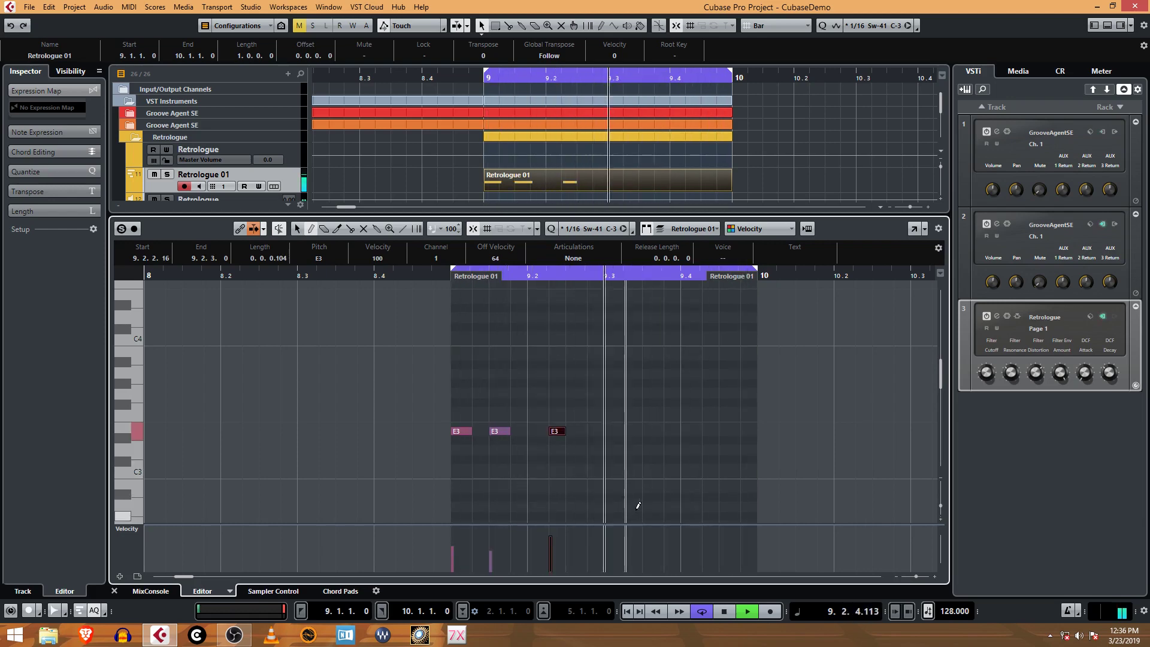
Lengthen the third E3 note.
{"action": "right_click", "coordinate": [579, 430]}
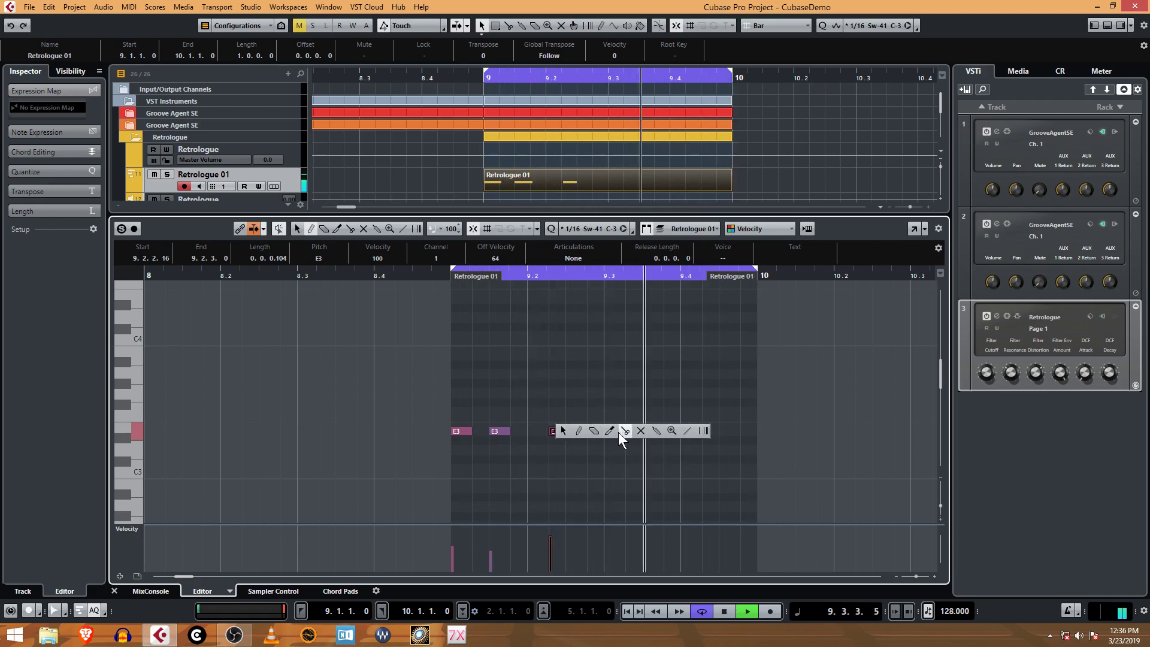
{"action": "left_click", "coordinate": [563, 430]}
{"action": "left_click_drag", "start_coordinate": [565, 432], "coordinate": [573, 432]}
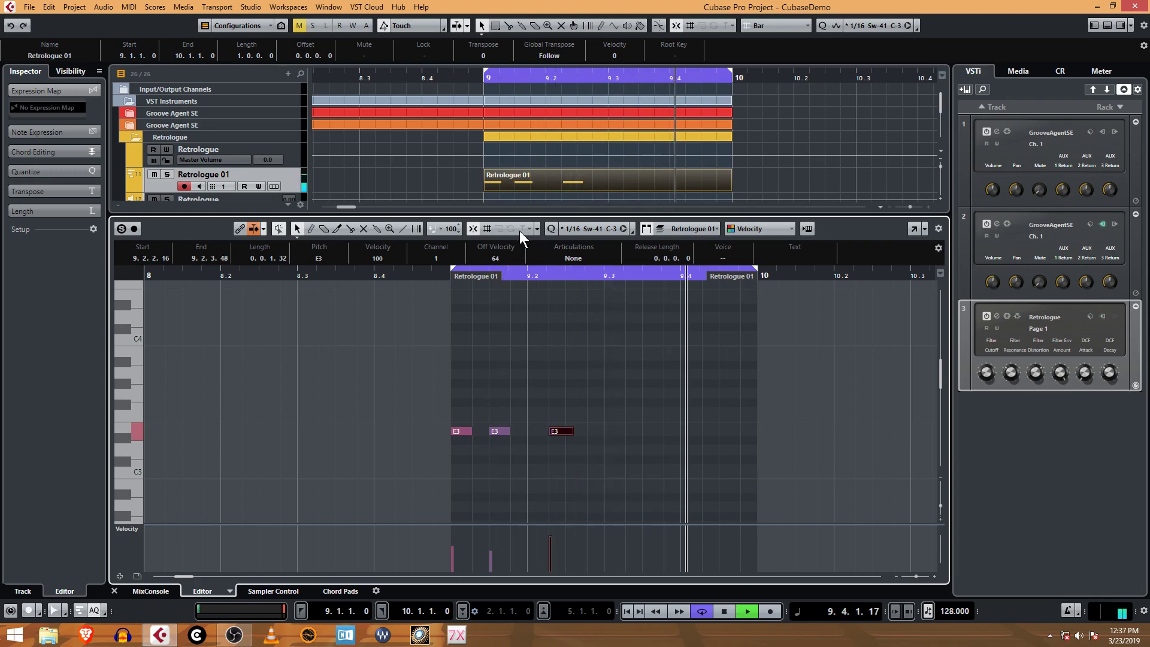
Draw E3 notes at 9.3, near 9.3.4 and at 9.4.3, lowering the last note's velocity to 63.
{"action": "right_click", "coordinate": [606, 430]}
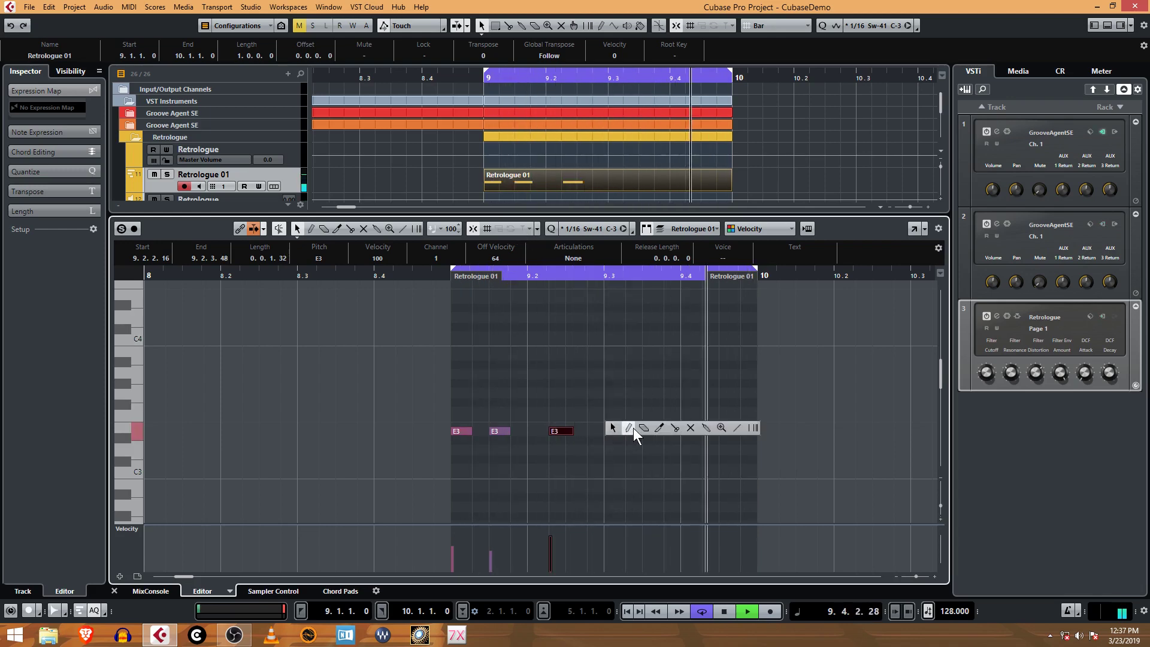
{"action": "left_click", "coordinate": [629, 428]}
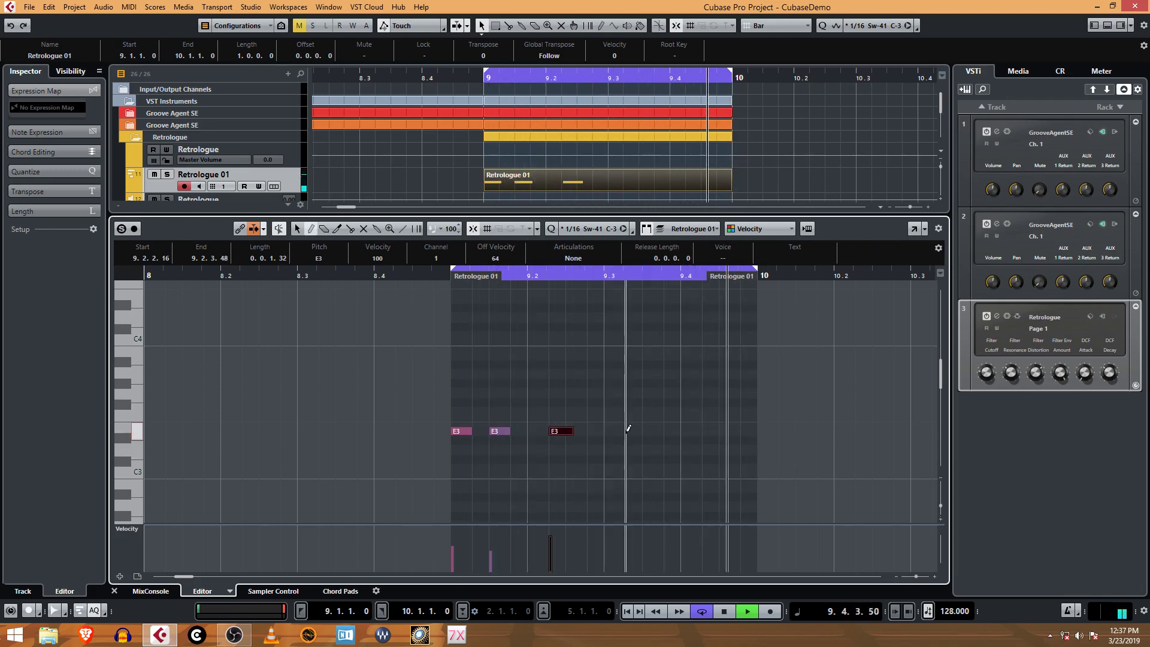
{"action": "left_click", "coordinate": [610, 430]}
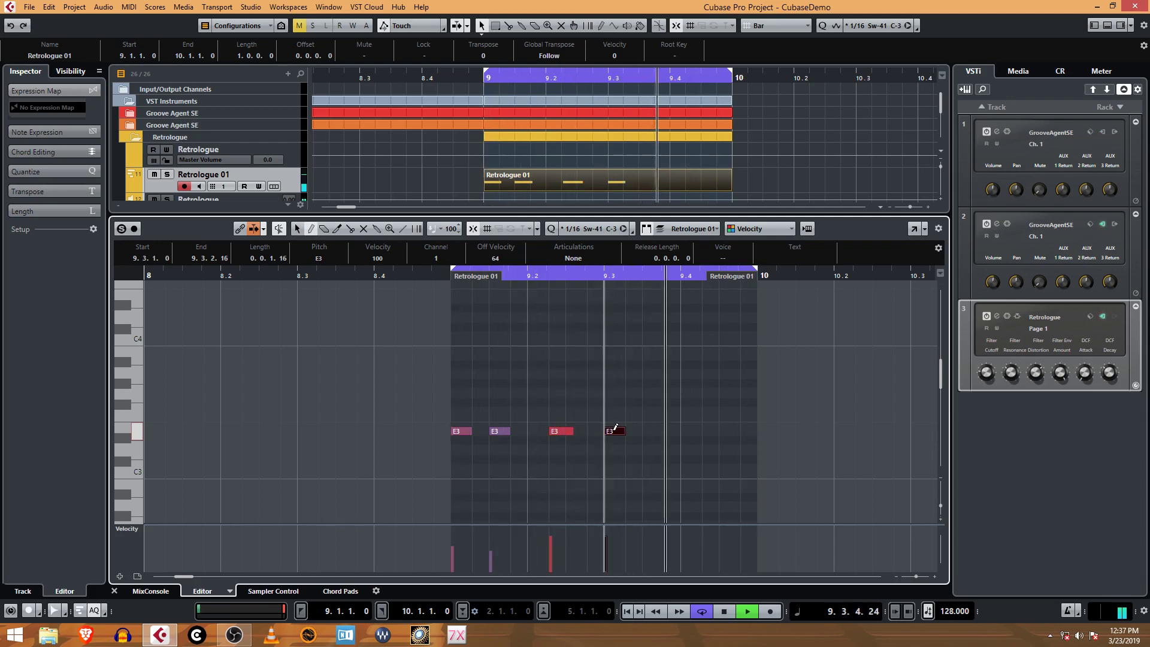
{"action": "left_click", "coordinate": [666, 430]}
{"action": "right_click", "coordinate": [677, 459]}
{"action": "left_click", "coordinate": [677, 458]}
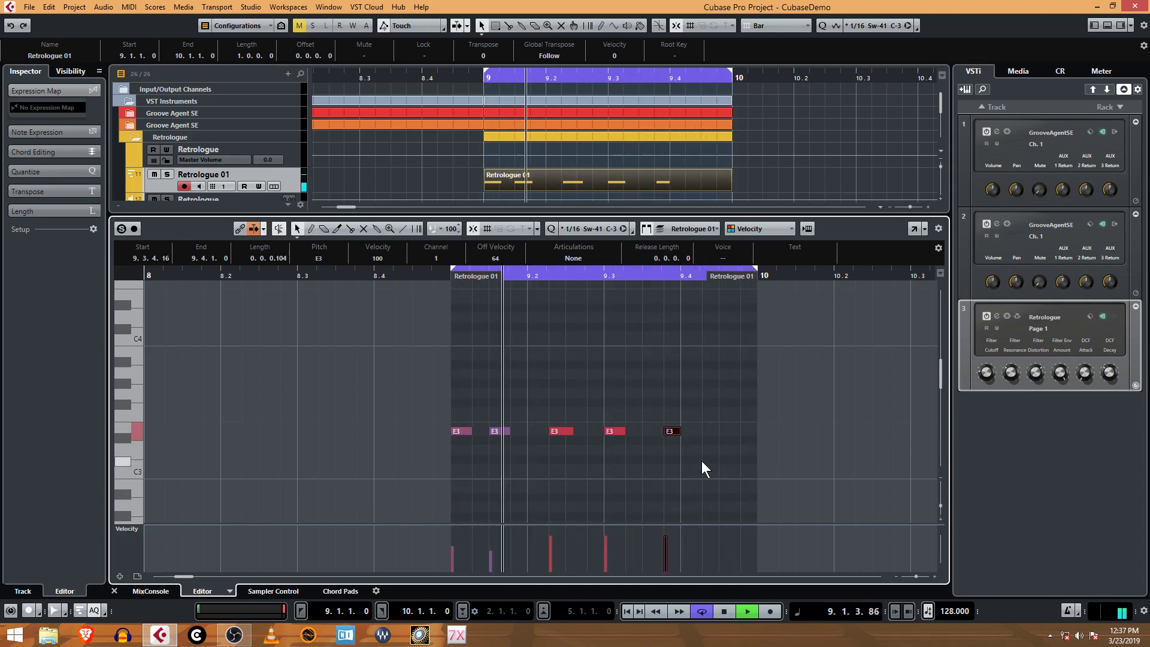
{"action": "right_click", "coordinate": [704, 443]}
{"action": "left_click", "coordinate": [723, 443]}
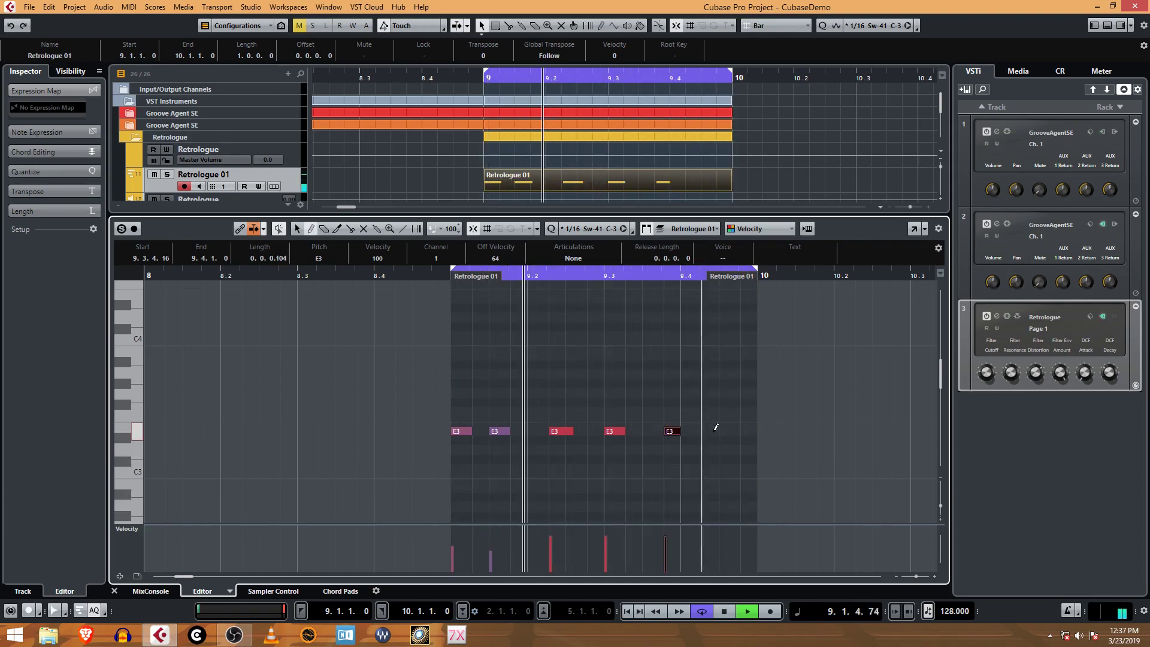
{"action": "left_click", "coordinate": [724, 431]}
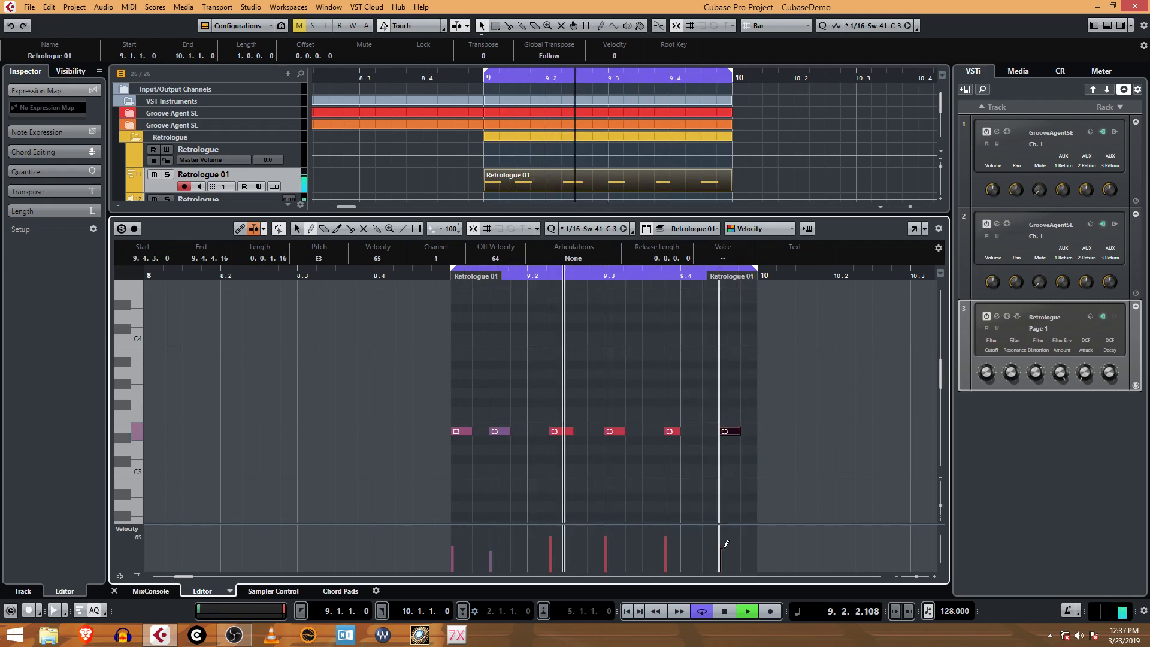
{"action": "left_click", "coordinate": [720, 550]}
Shorten the fourth E3 note so it ends at 9.3.2.60.
{"action": "right_click", "coordinate": [660, 476]}
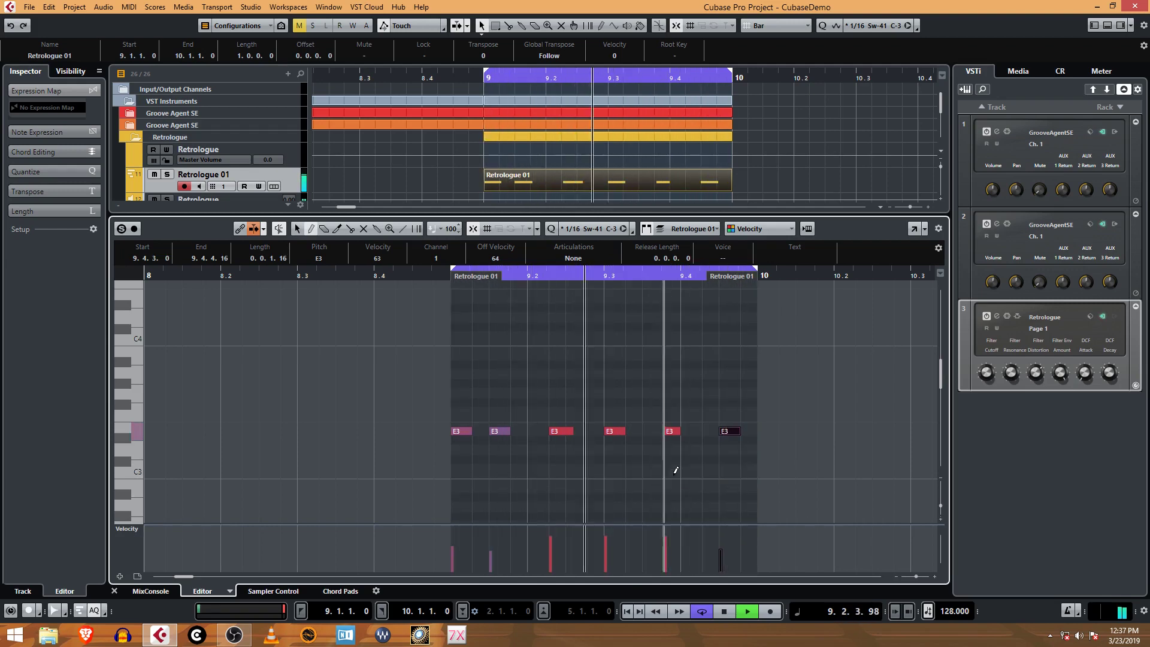
{"action": "right_click", "coordinate": [624, 433]}
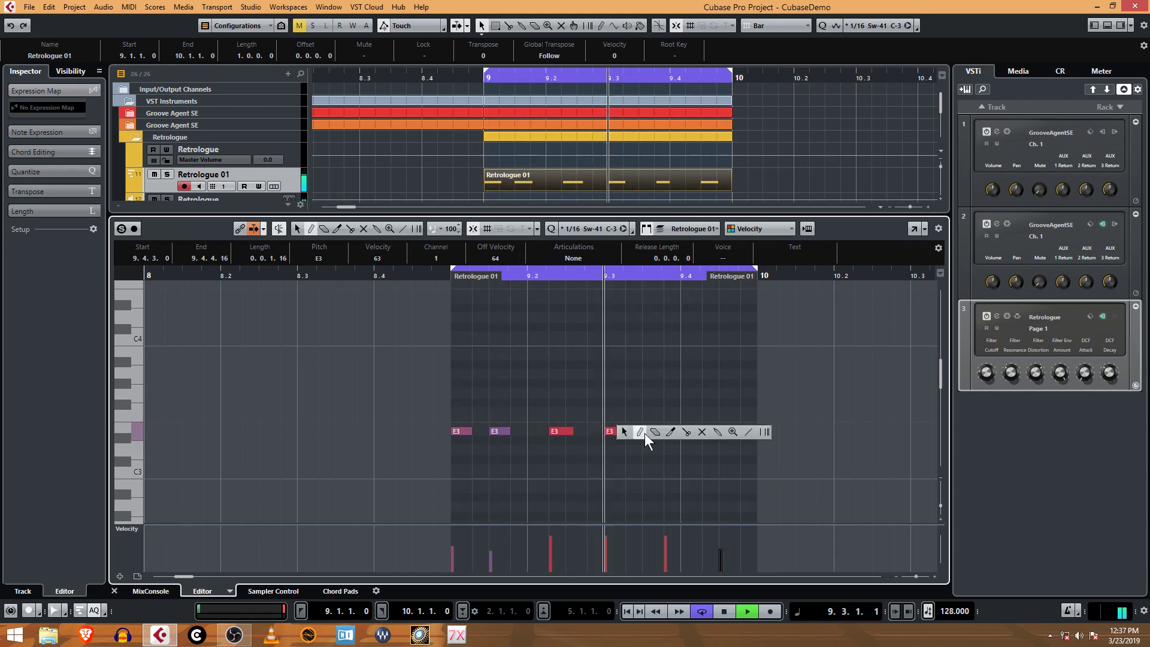
{"action": "left_click", "coordinate": [624, 432]}
{"action": "left_click", "coordinate": [627, 432]}
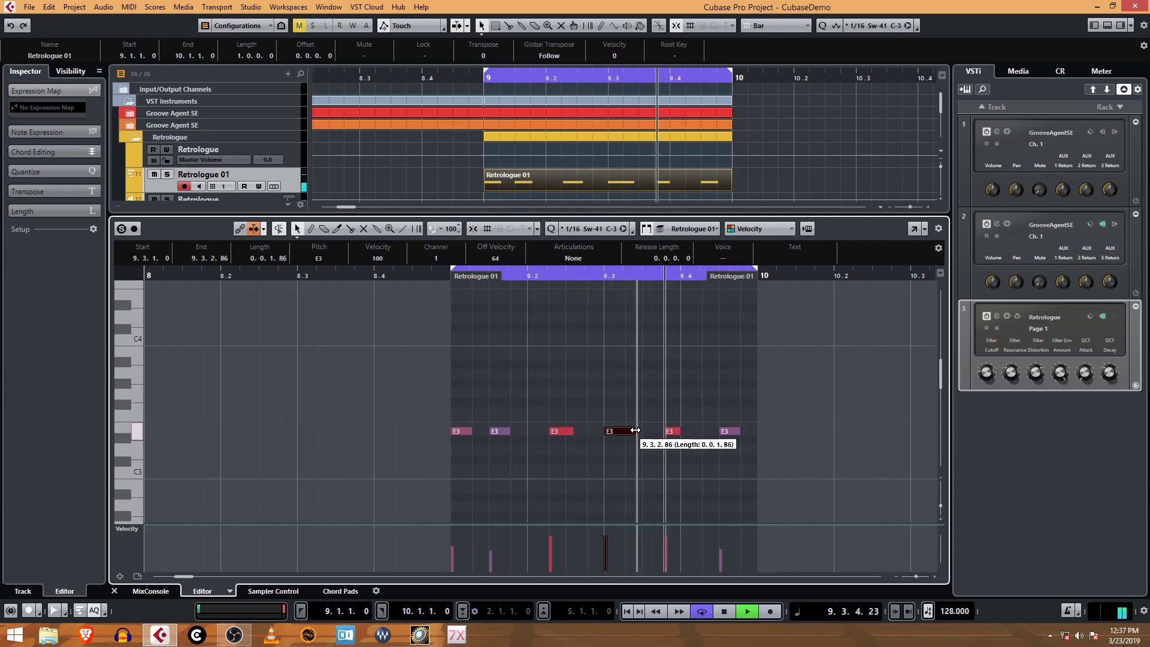
{"action": "left_click_drag", "start_coordinate": [634, 430], "coordinate": [632, 430]}
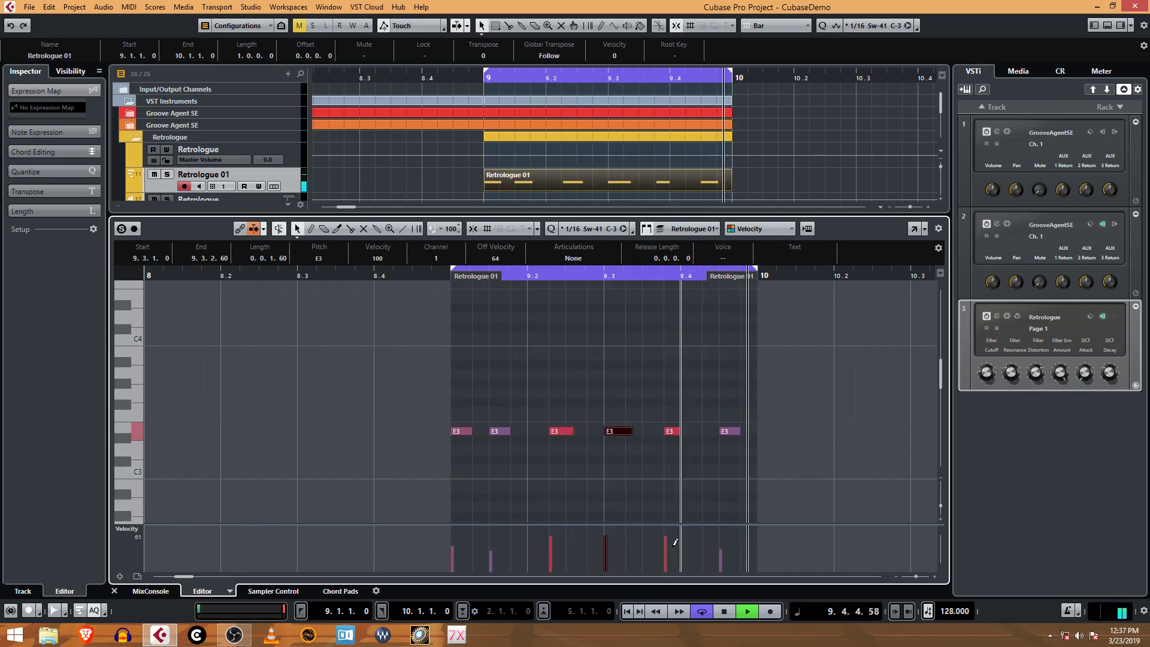
Set the fourth E3 note's velocity to 114 and select the Retrologue 01 part.
{"action": "left_click", "coordinate": [614, 525]}
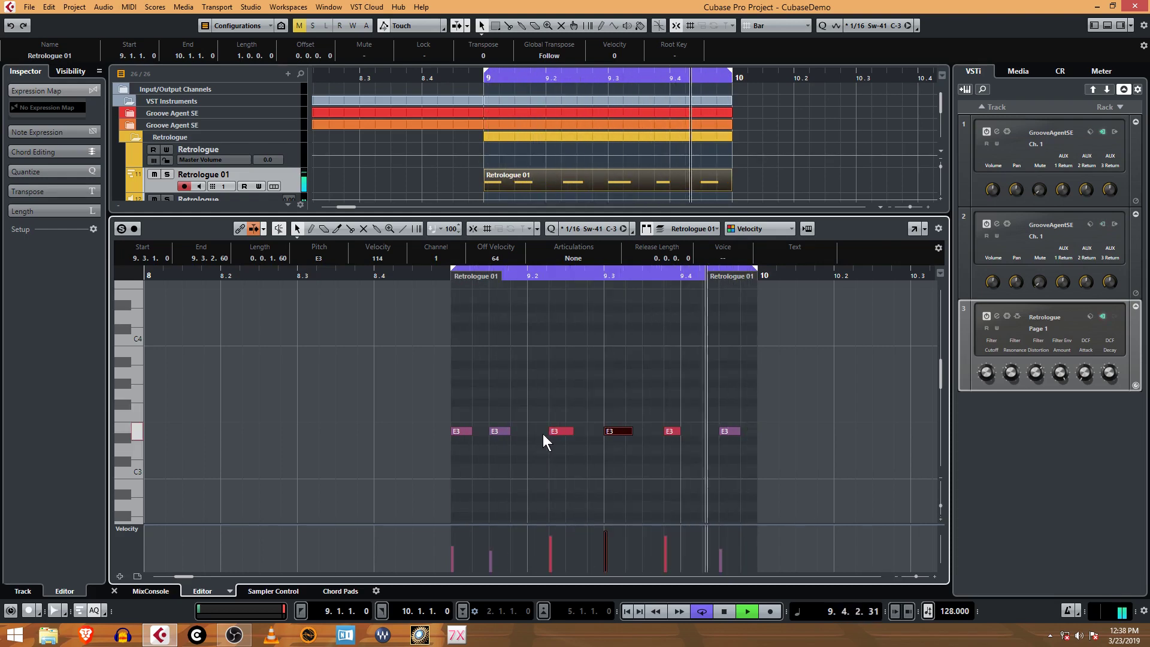
{"action": "left_click", "coordinate": [544, 185]}
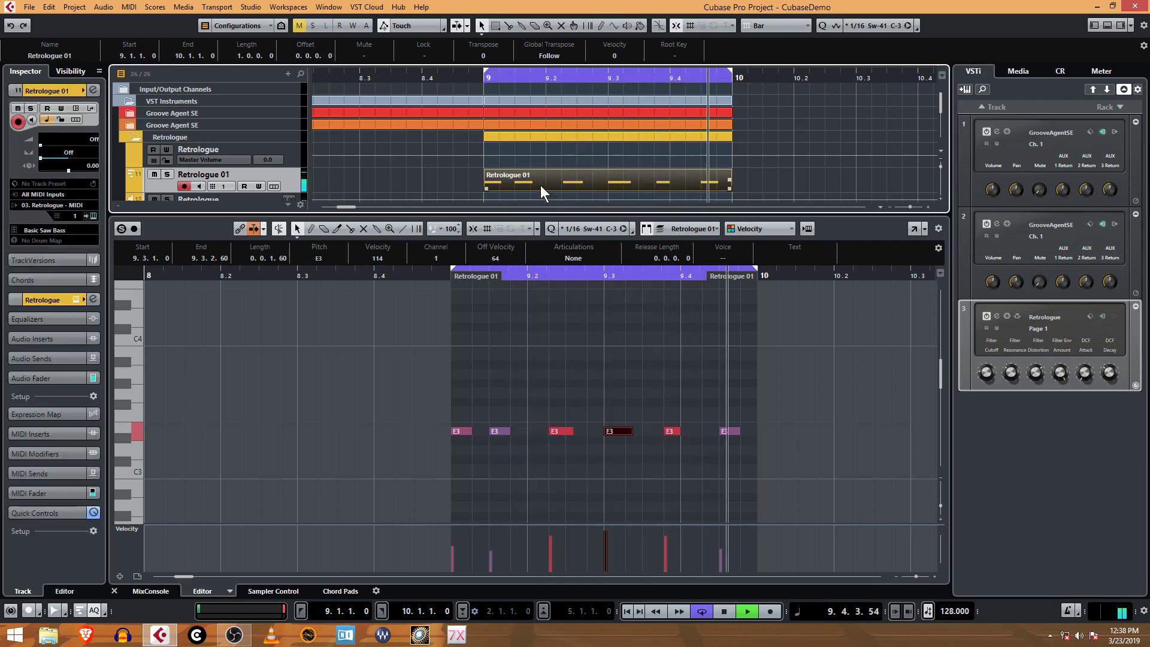
Move the existing E3 pattern part from bar 9 to bar 10.
{"action": "left_click_drag", "start_coordinate": [540, 185], "coordinate": [776, 185]}
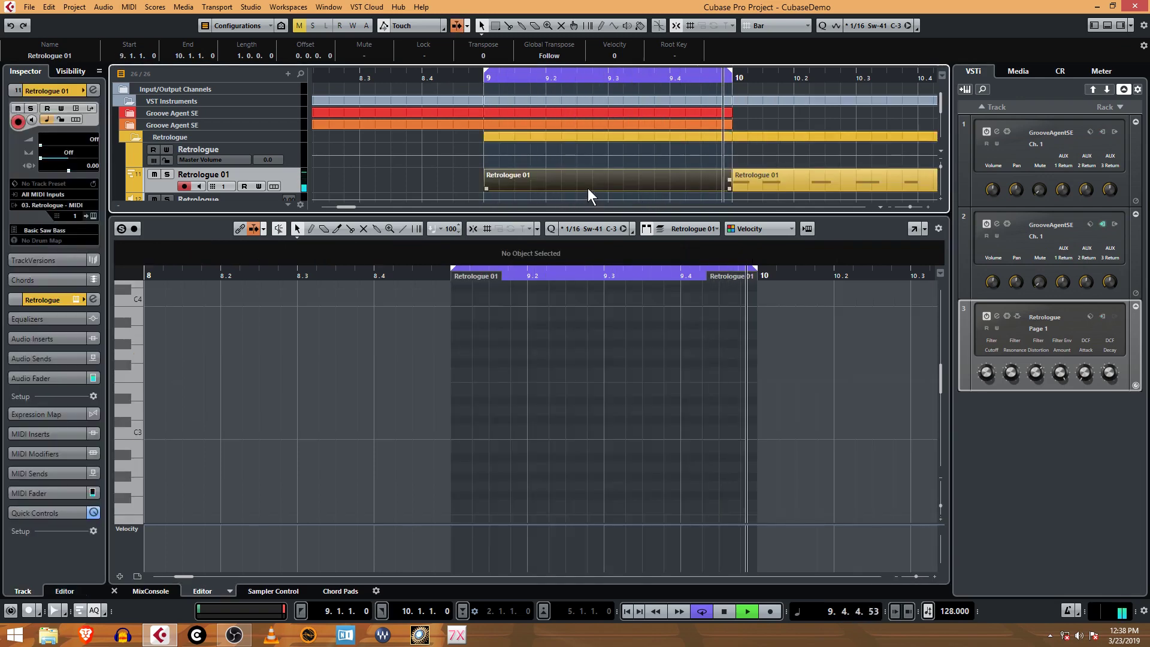
{"action": "right_click", "coordinate": [503, 404]}
{"action": "left_click", "coordinate": [516, 403]}
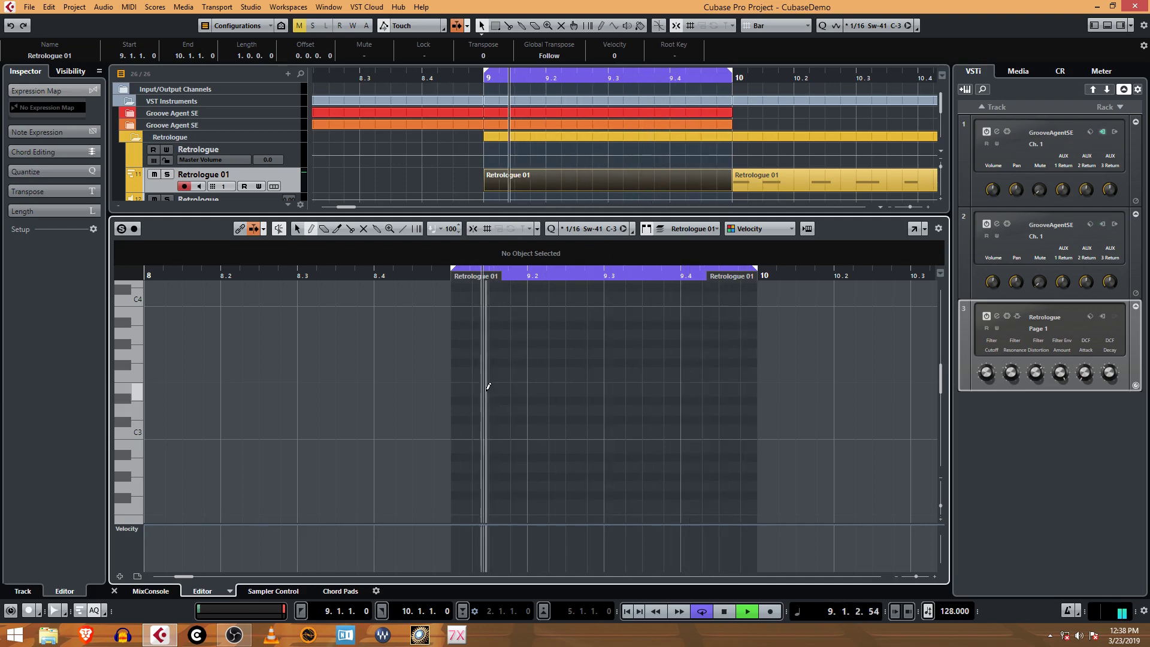
Draw three short E3 notes in bar 9, from 9.1.2.16 to 9.1.4.16, with rising velocities.
{"action": "left_click", "coordinate": [487, 390]}
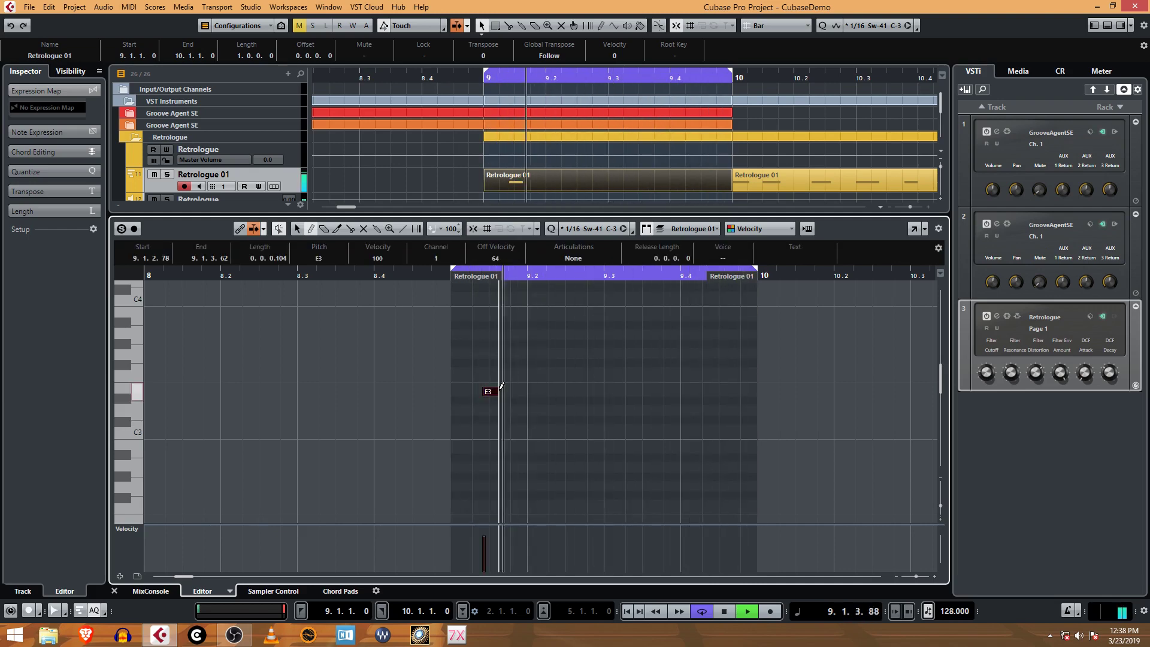
{"action": "left_click", "coordinate": [490, 390]}
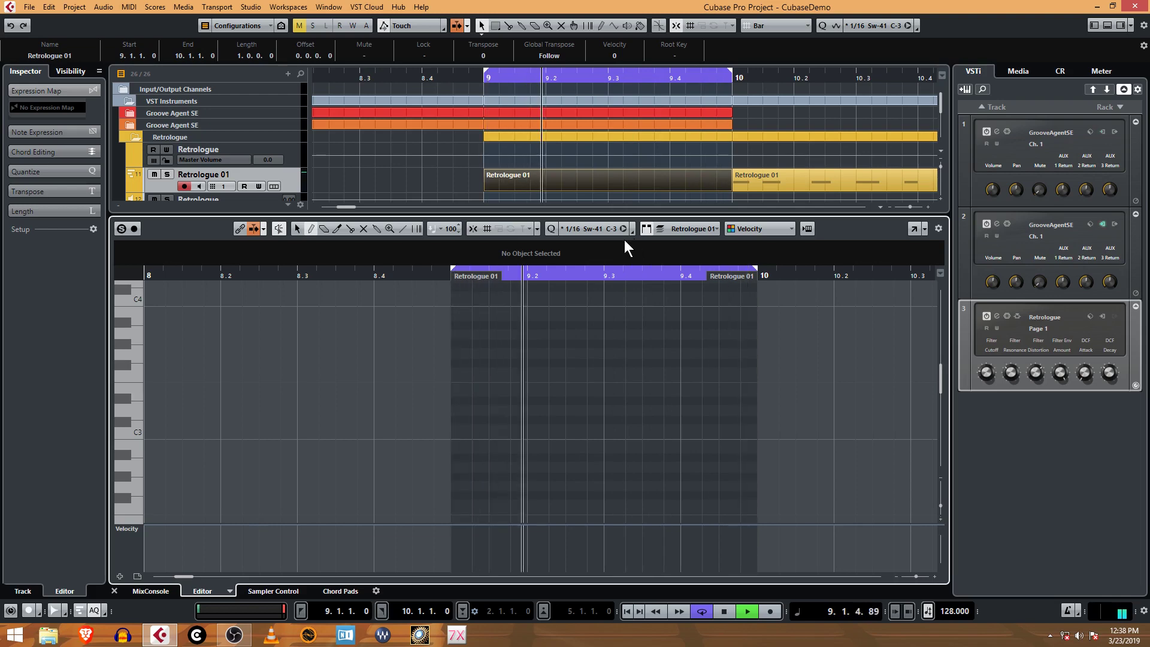
{"action": "left_click", "coordinate": [479, 429]}
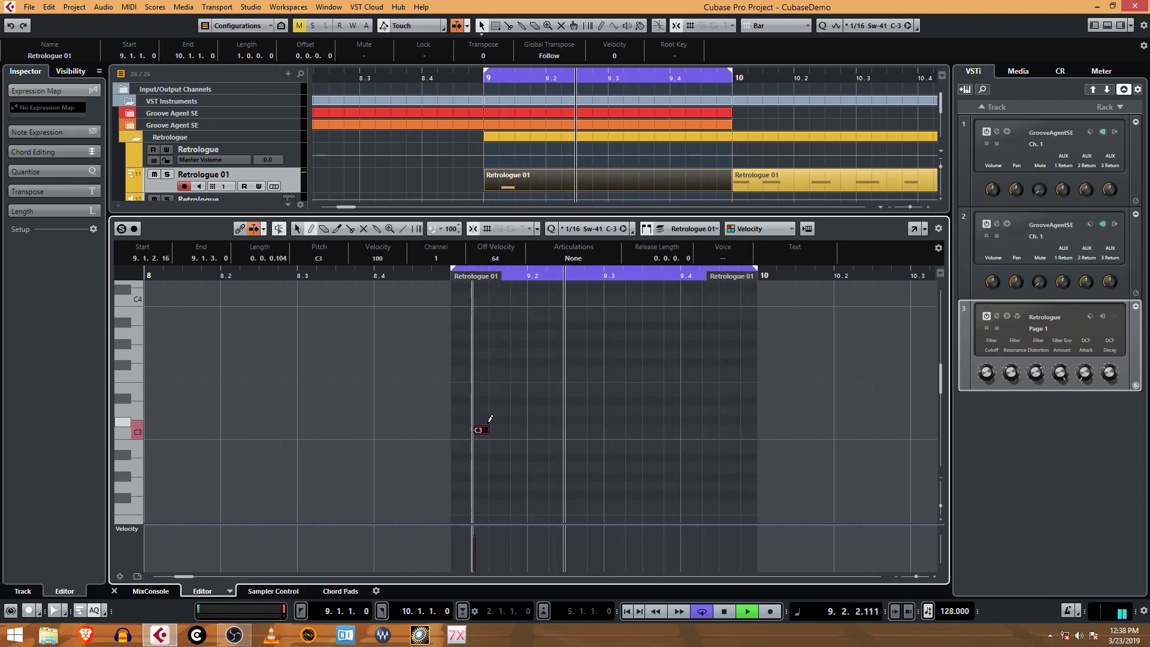
{"action": "key", "text": "ctrl+z"}
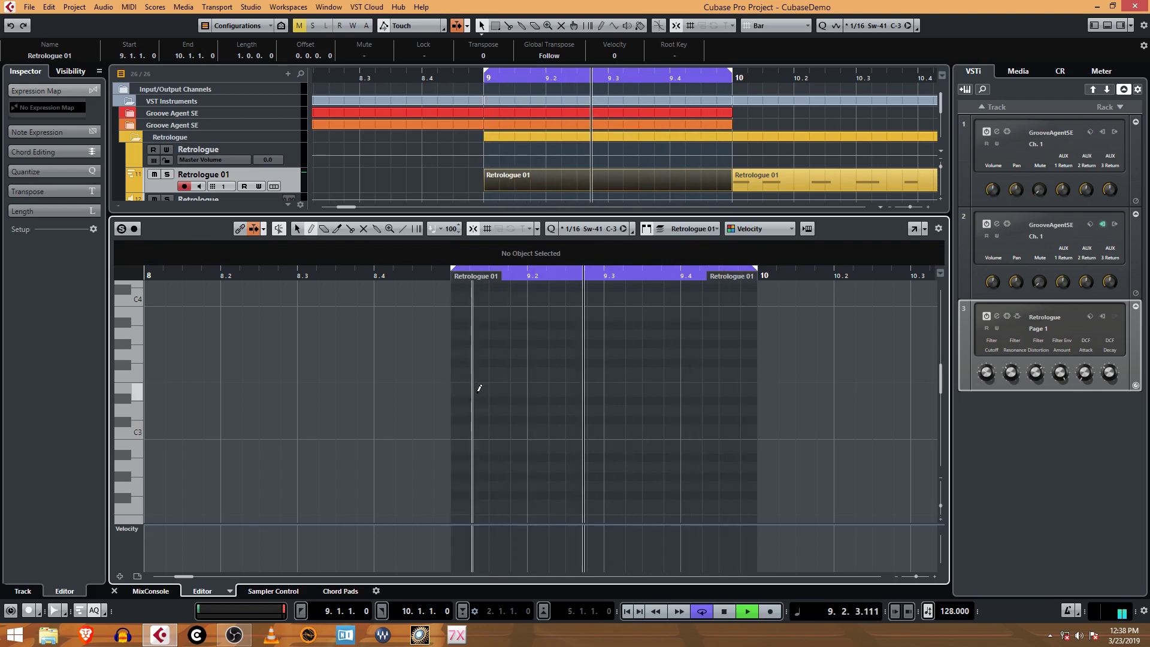
{"action": "left_click", "coordinate": [480, 390]}
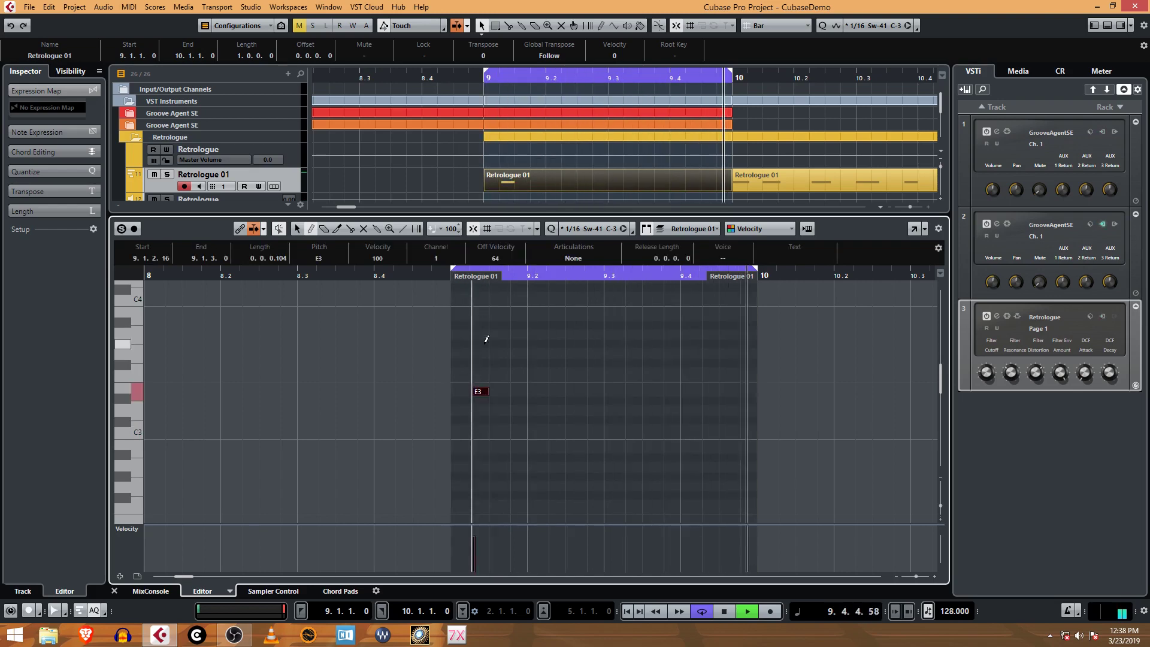
{"action": "left_click", "coordinate": [494, 391]}
{"action": "left_click", "coordinate": [517, 391]}
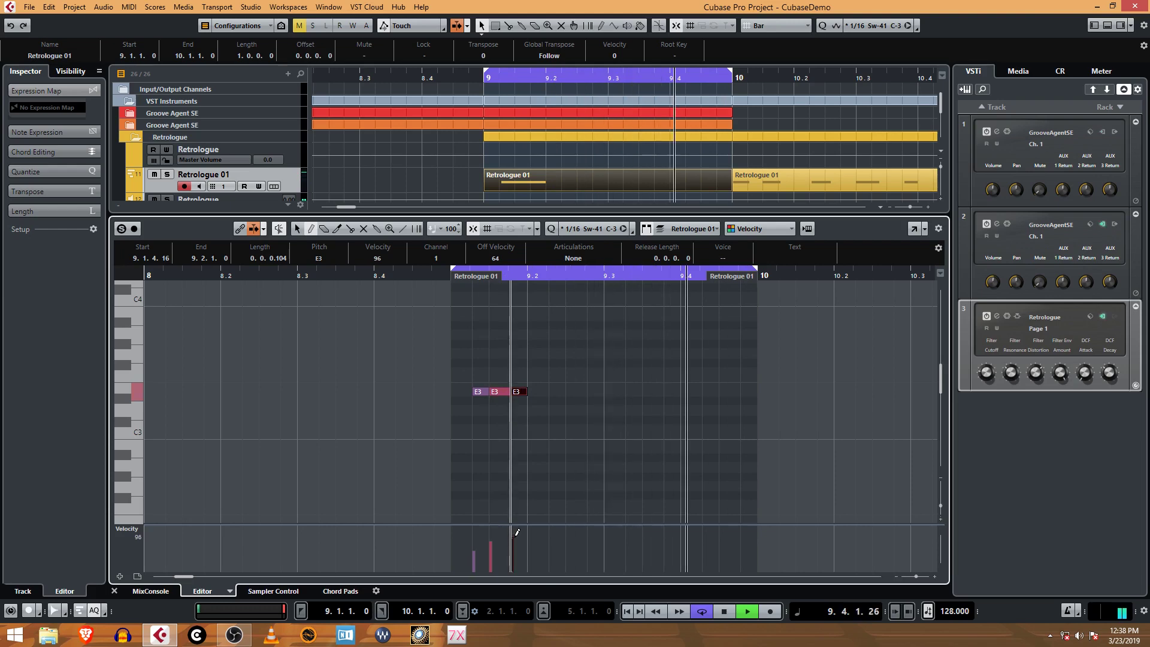
Alt-copy the three-note E3 figure so it repeats four times across bar 9, with sixteenth-length copies.
{"action": "right_click", "coordinate": [542, 376]}
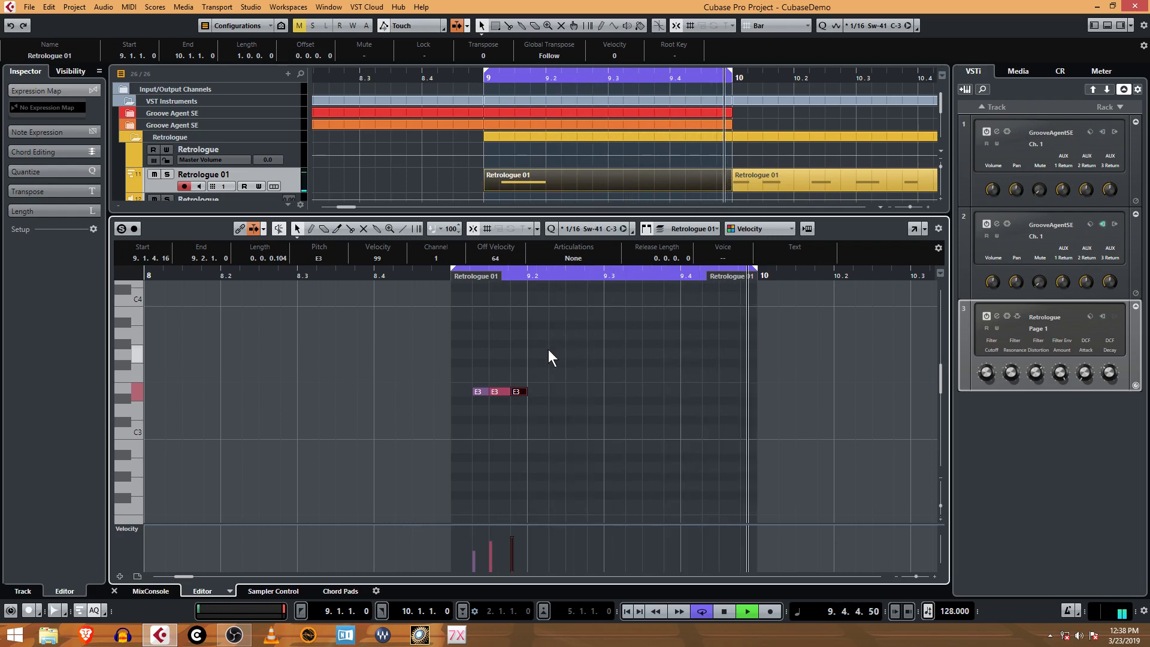
{"action": "left_click_drag", "start_coordinate": [524, 381], "coordinate": [465, 404]}
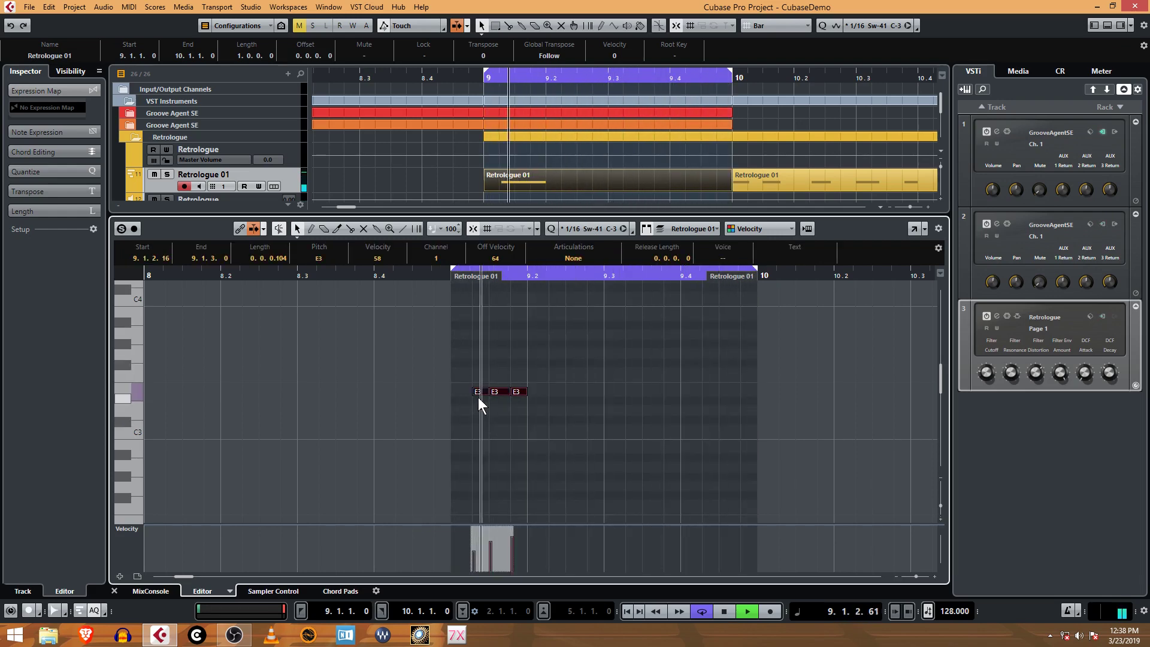
{"action": "left_click_drag", "start_coordinate": [487, 390], "coordinate": [568, 392]}
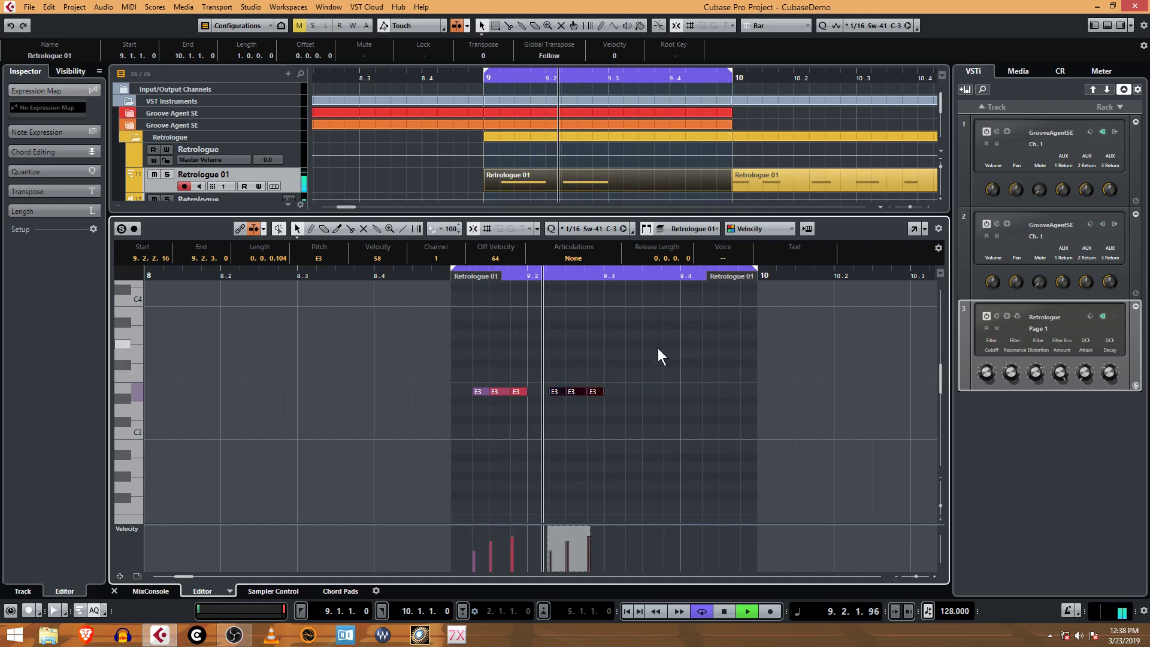
{"action": "left_click_drag", "start_coordinate": [658, 348], "coordinate": [645, 416]}
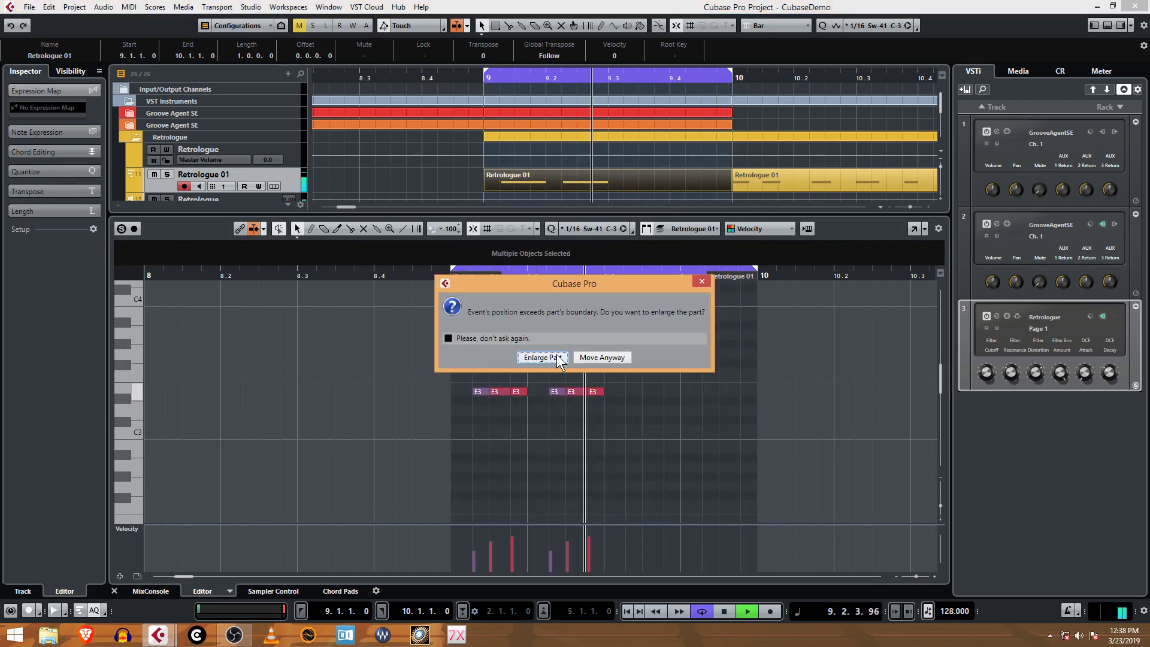
{"action": "left_click", "coordinate": [619, 359]}
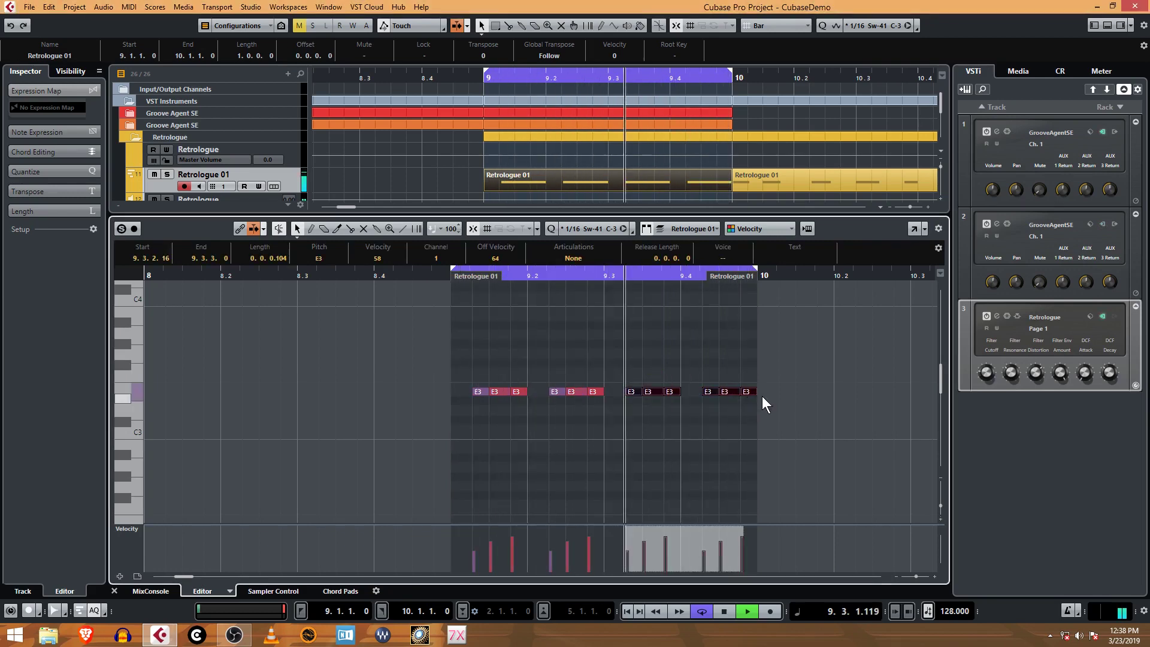
{"action": "left_click_drag", "start_coordinate": [758, 392], "coordinate": [752, 395]}
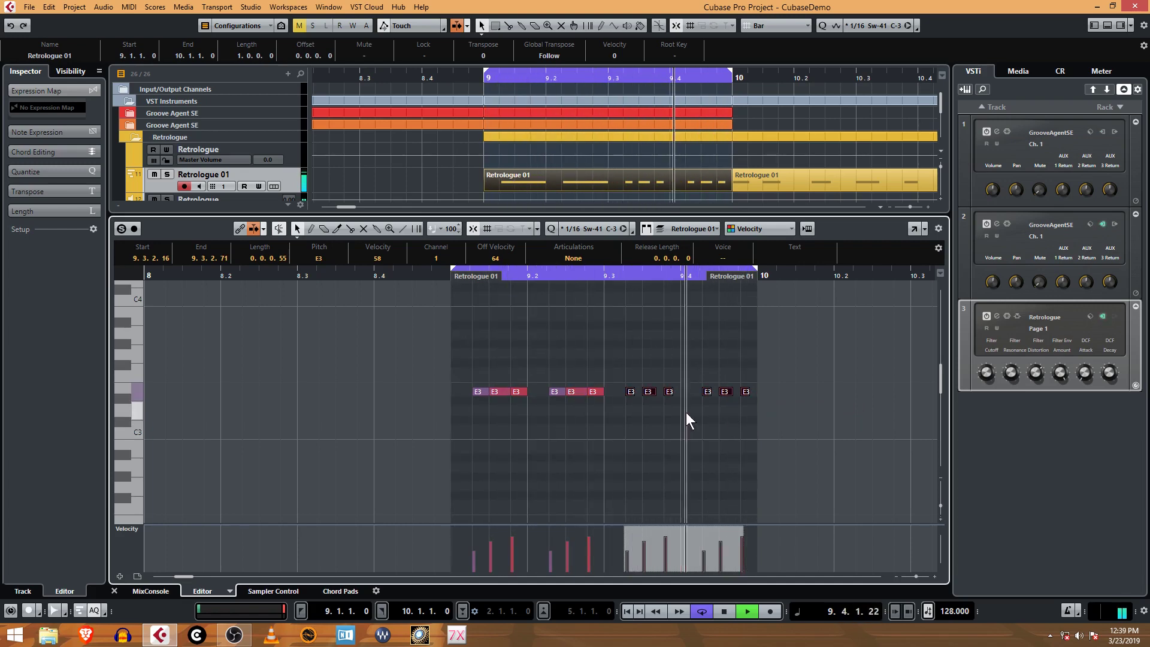
{"action": "key", "text": "l"}
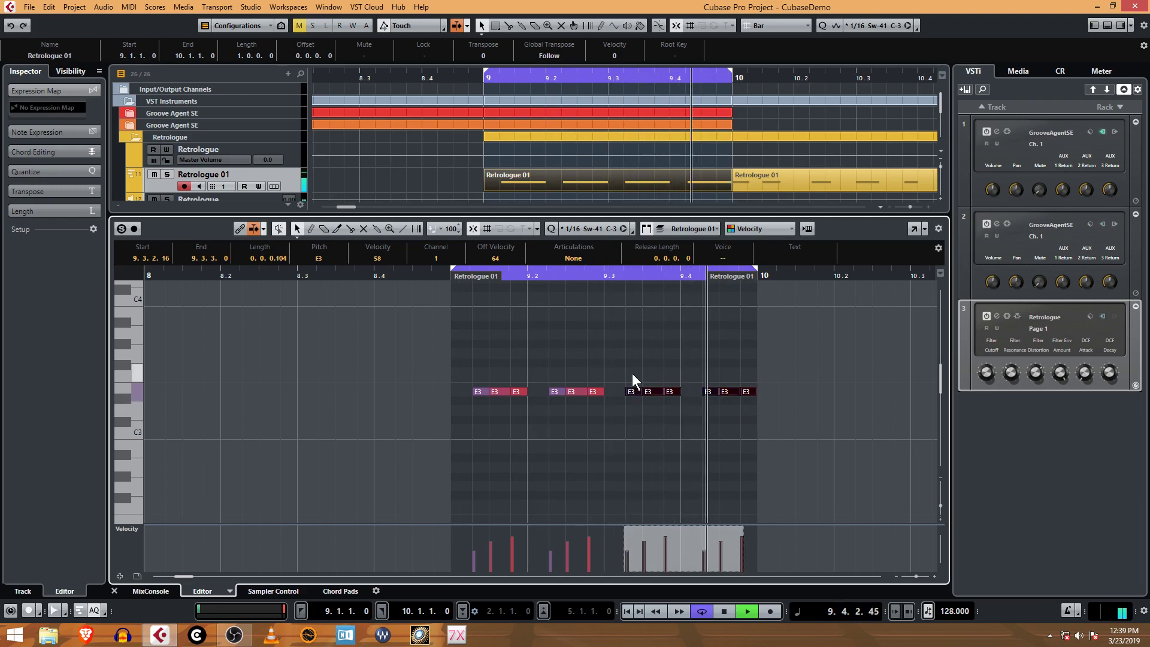
{"action": "left_click_drag", "start_coordinate": [471, 349], "coordinate": [760, 440]}
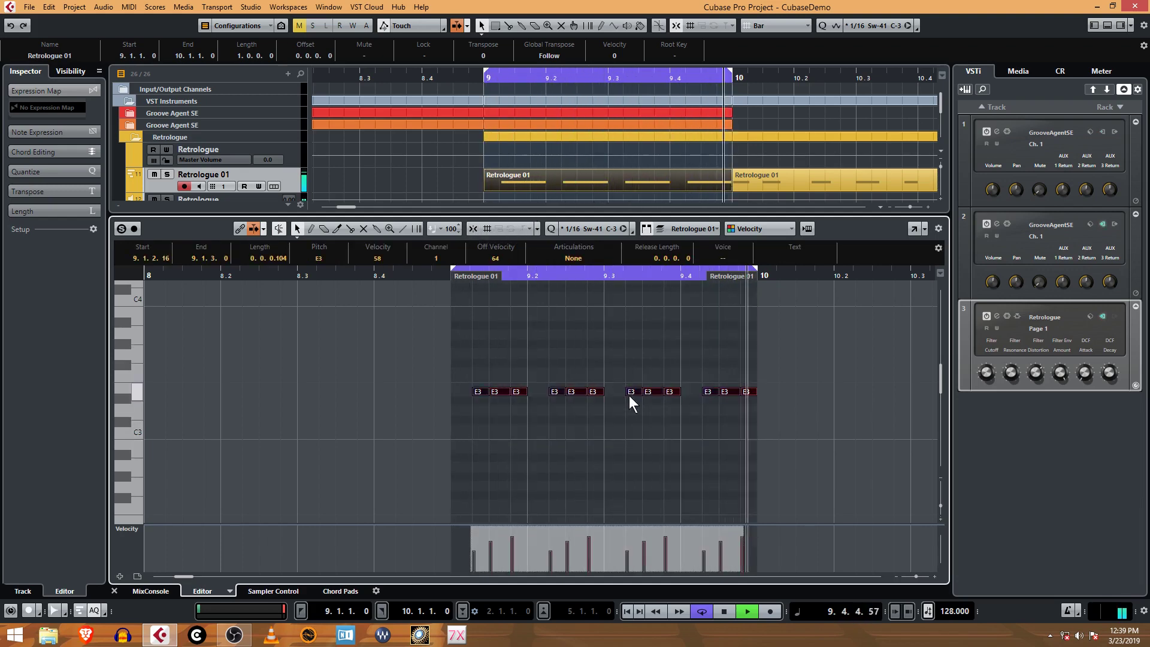
Shorten all twelve notes slightly, enlarge the velocity lane, and scale down the first three velocities.
{"action": "left_click_drag", "start_coordinate": [602, 392], "coordinate": [599, 392]}
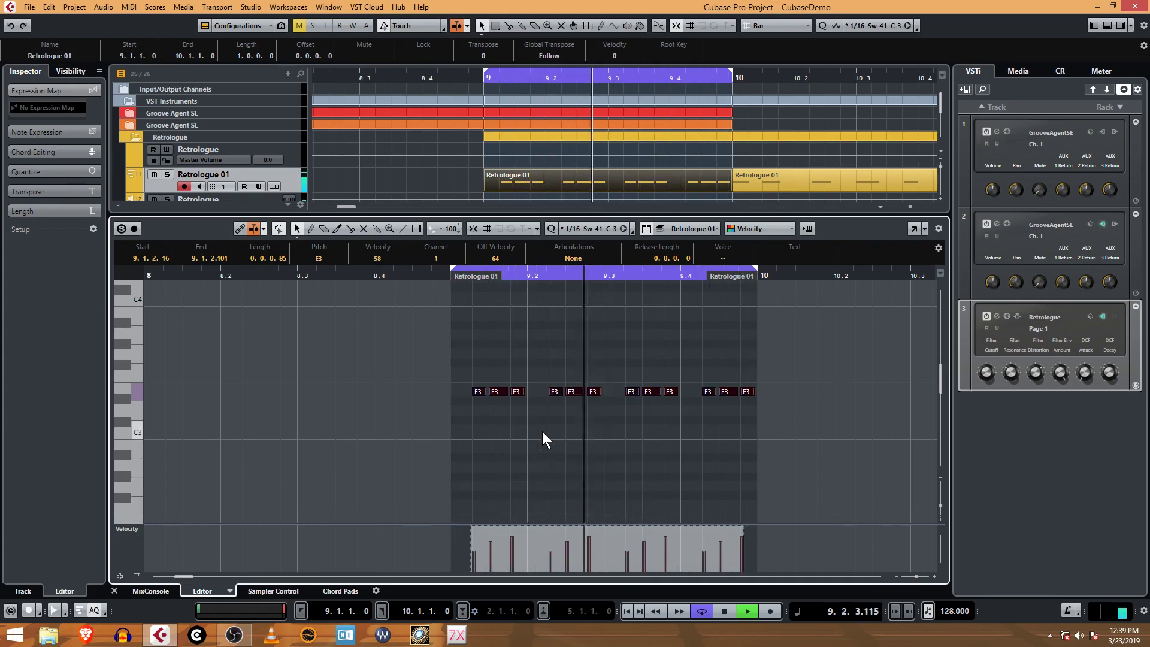
{"action": "left_click_drag", "start_coordinate": [538, 379], "coordinate": [476, 430]}
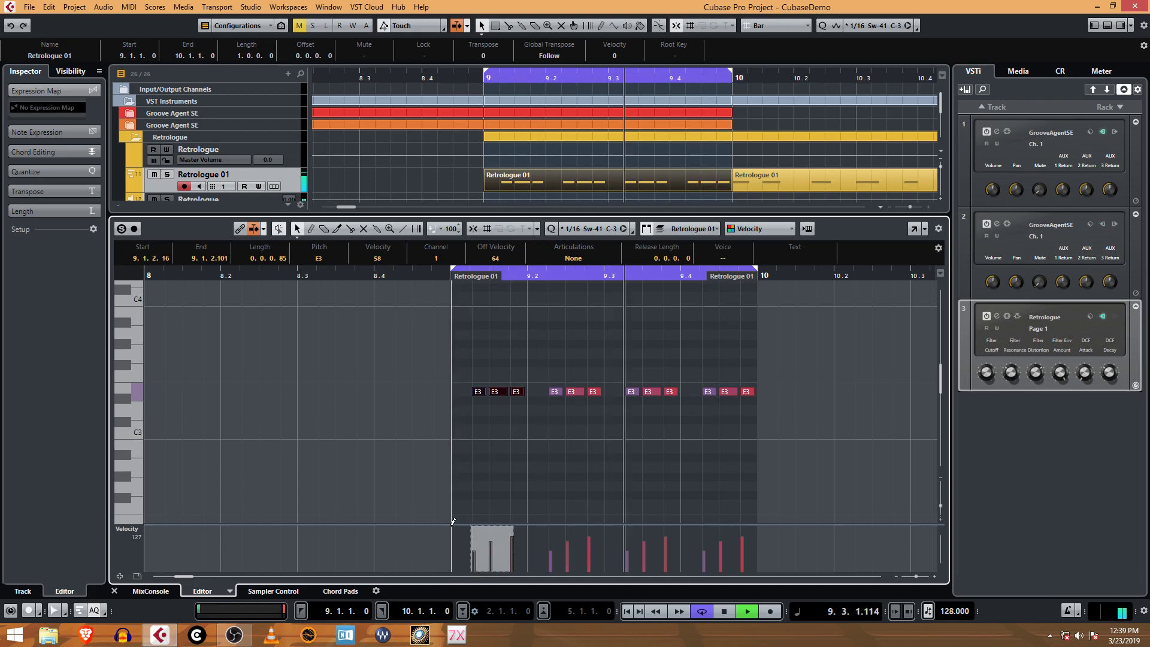
{"action": "left_click_drag", "start_coordinate": [454, 524], "coordinate": [455, 478]}
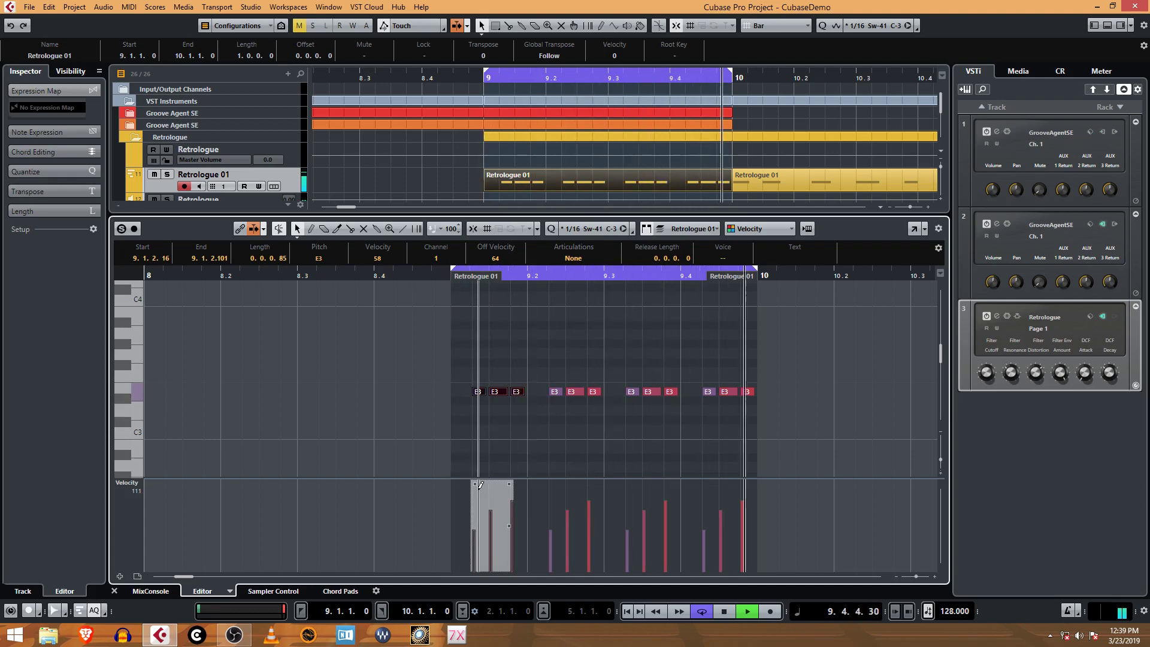
{"action": "mouse_move", "coordinate": [473, 488]}
{"action": "left_click_drag", "start_coordinate": [473, 488], "coordinate": [474, 500]}
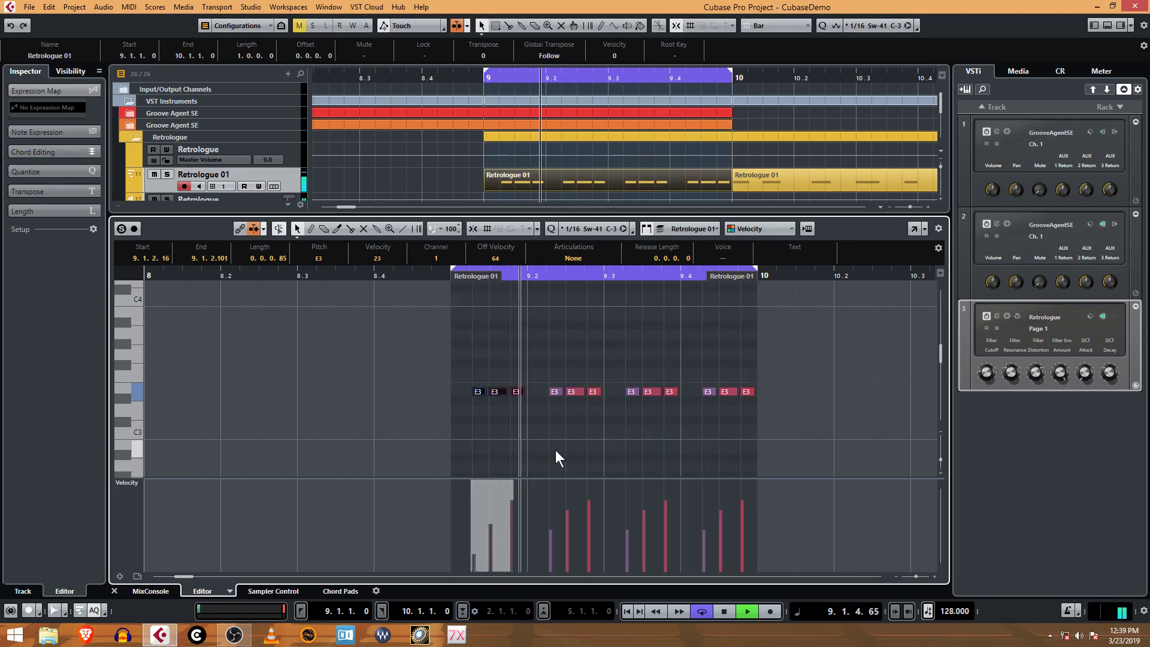
Delete the other nine E3 notes, leaving only the first three.
{"action": "left_click_drag", "start_coordinate": [544, 373], "coordinate": [757, 397]}
{"action": "key", "text": "Delete"}
{"action": "left_click_drag", "start_coordinate": [471, 383], "coordinate": [570, 396]}
{"action": "key", "text": "Delete"}
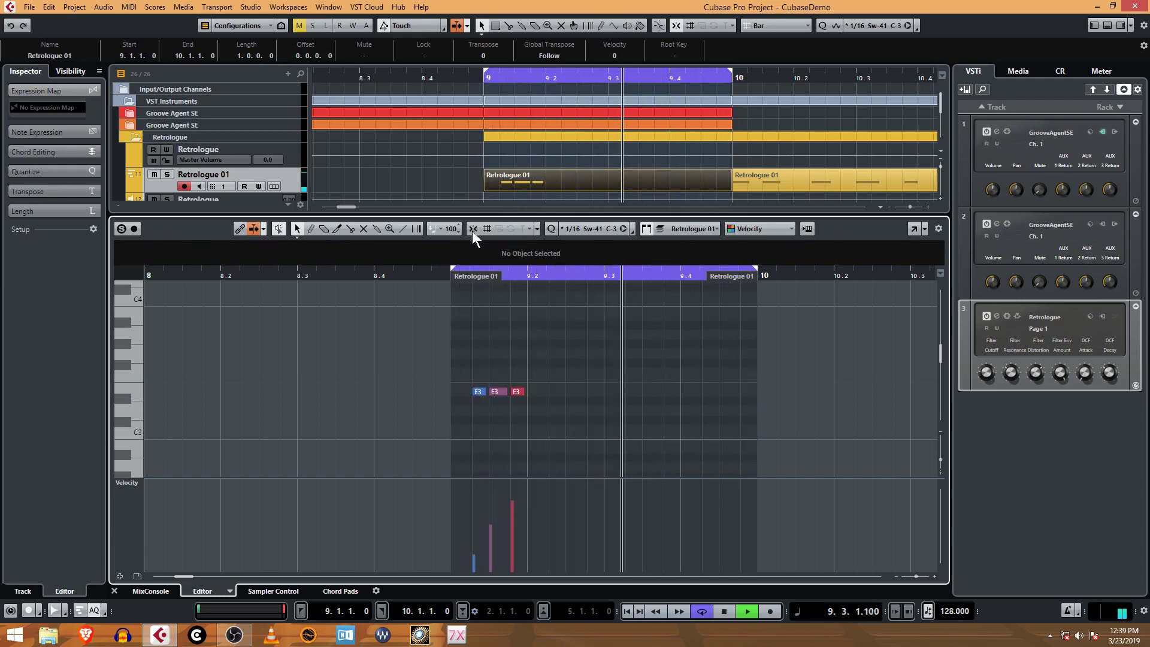
Duplicate the quieter three-note E3 figure to fill bar 9 with four groups again.
{"action": "left_click_drag", "start_coordinate": [467, 382], "coordinate": [556, 395]}
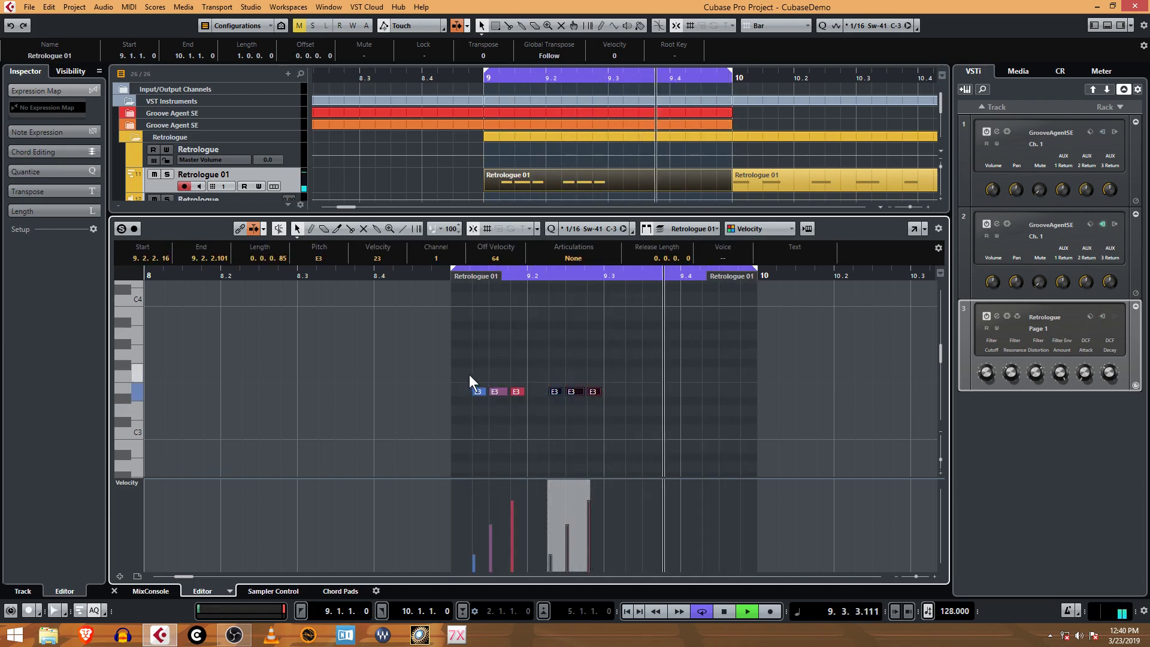
{"action": "left_click_drag", "start_coordinate": [471, 382], "coordinate": [638, 402]}
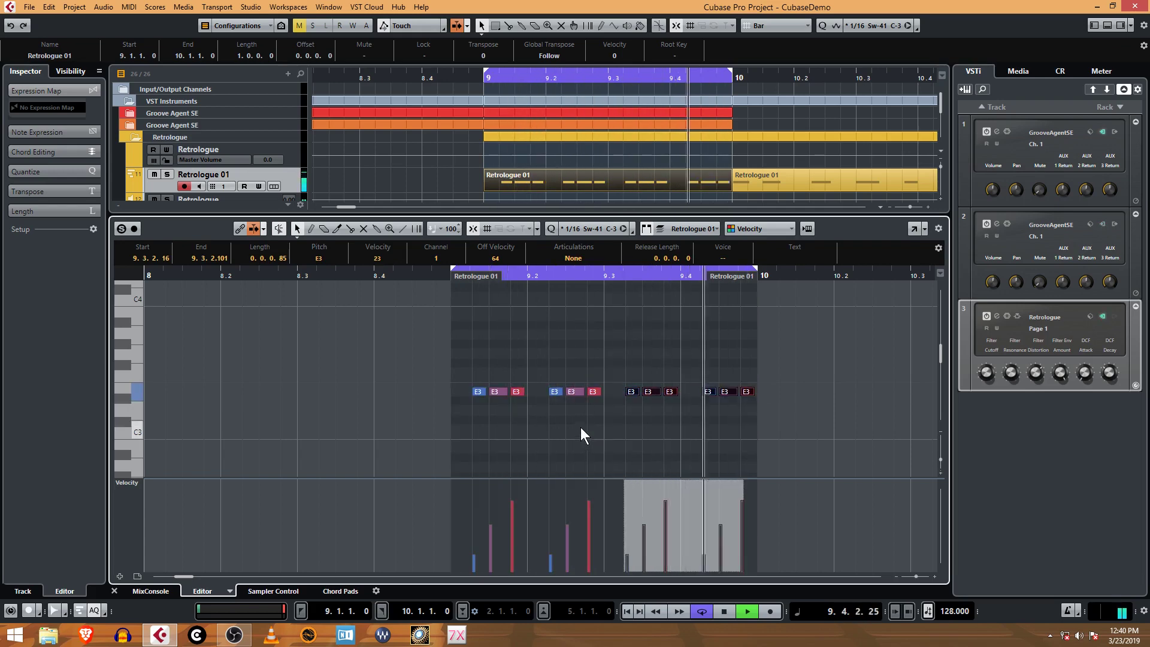
{"action": "left_click", "coordinate": [599, 431]}
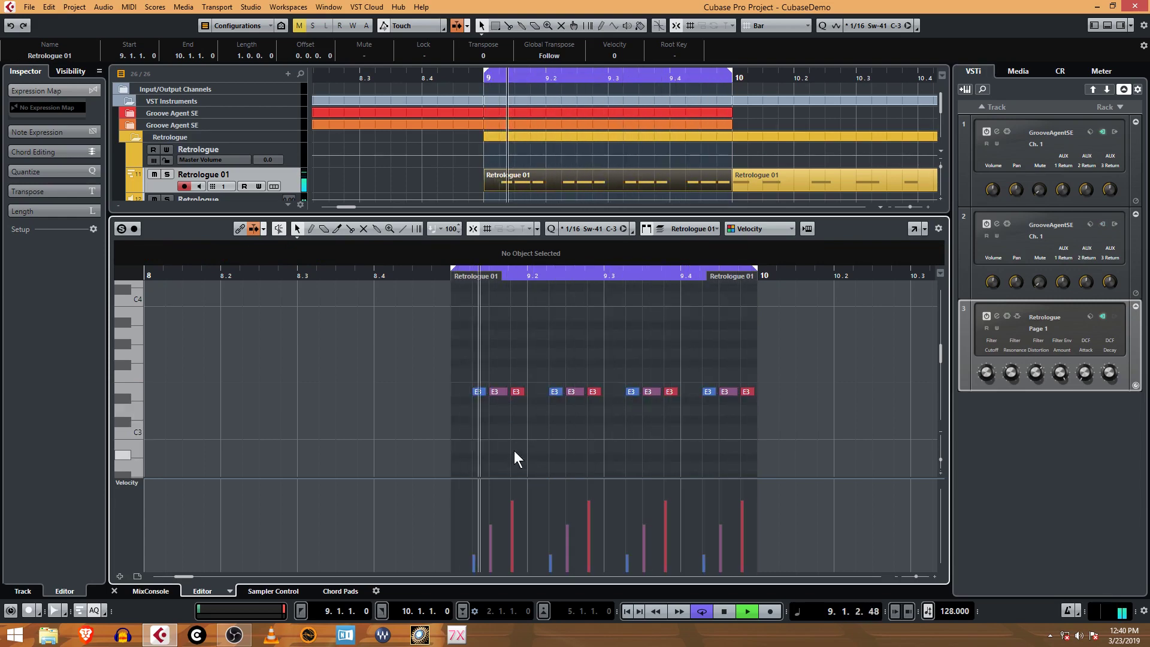
Zoom in on bar 9's twelve E3 notes and turn off the key editor's Auto-Scroll.
{"action": "left_click_drag", "start_coordinate": [476, 372], "coordinate": [767, 415]}
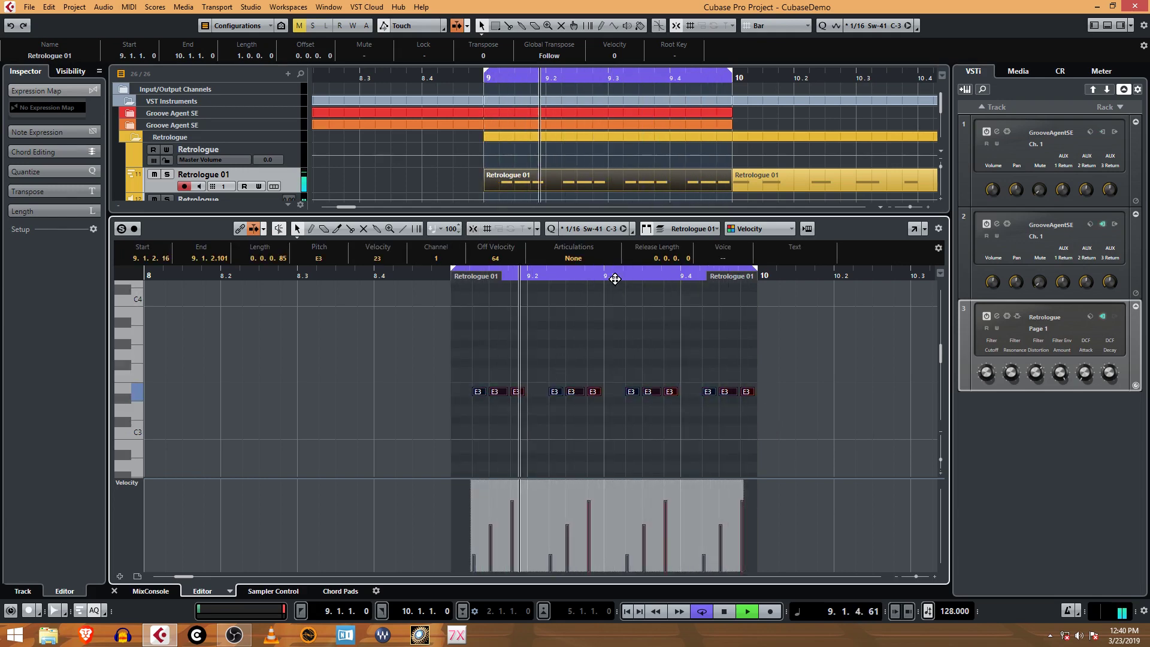
{"action": "left_click_drag", "start_coordinate": [604, 275], "coordinate": [604, 276]}
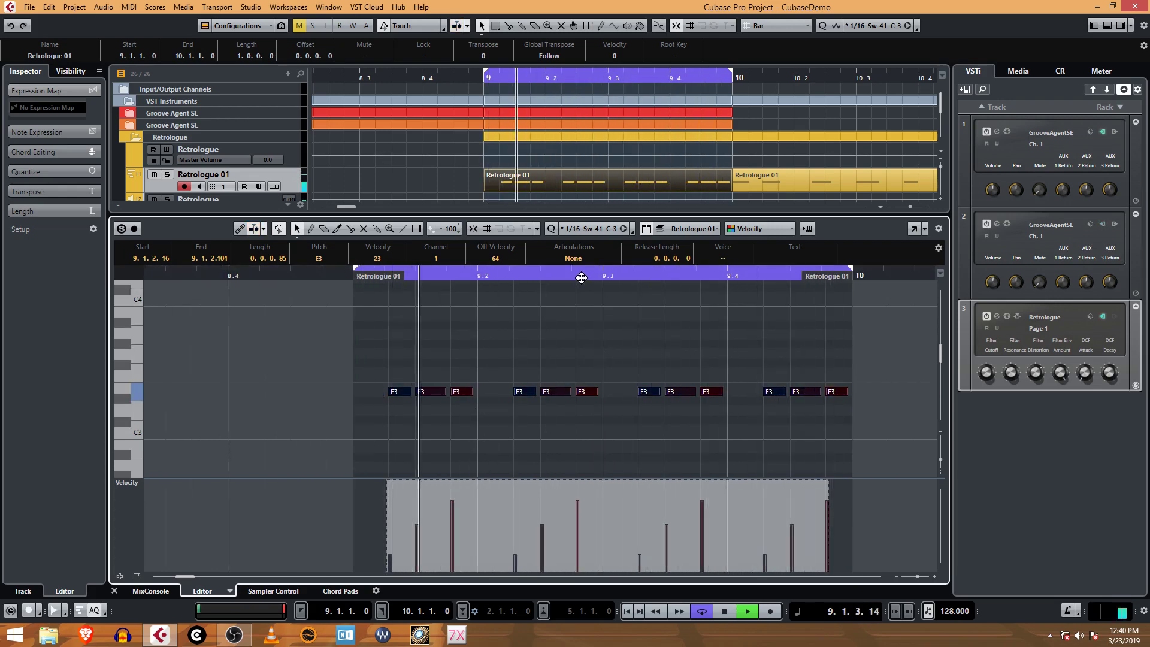
{"action": "left_click_drag", "start_coordinate": [604, 274], "coordinate": [602, 281]}
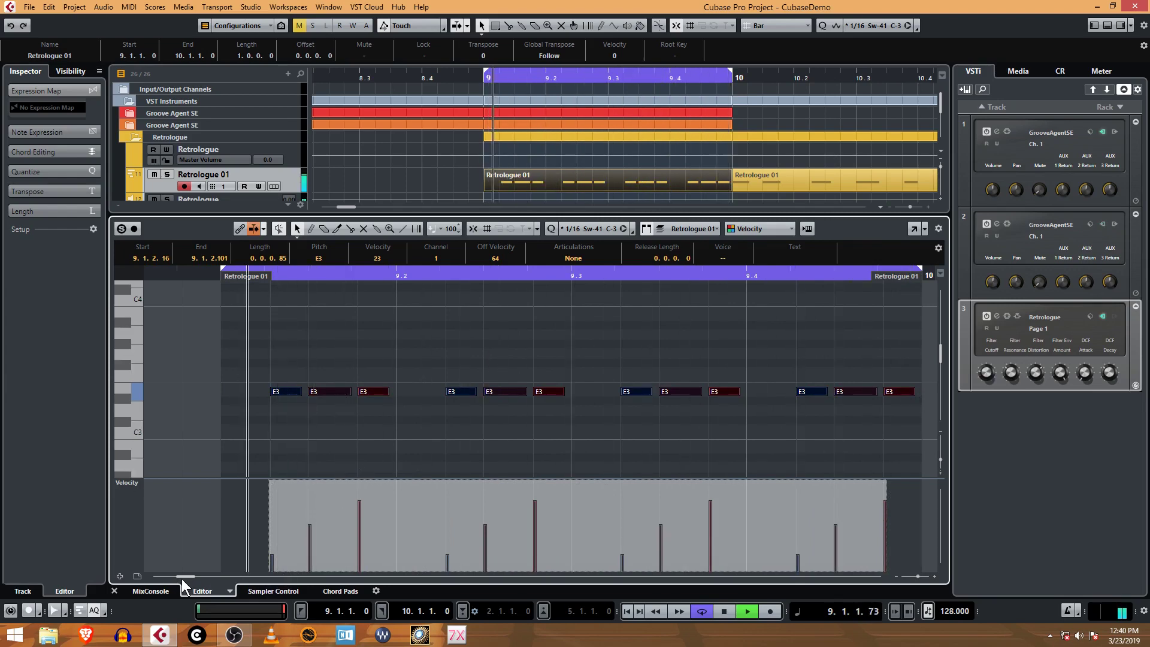
{"action": "left_click_drag", "start_coordinate": [181, 578], "coordinate": [187, 574]}
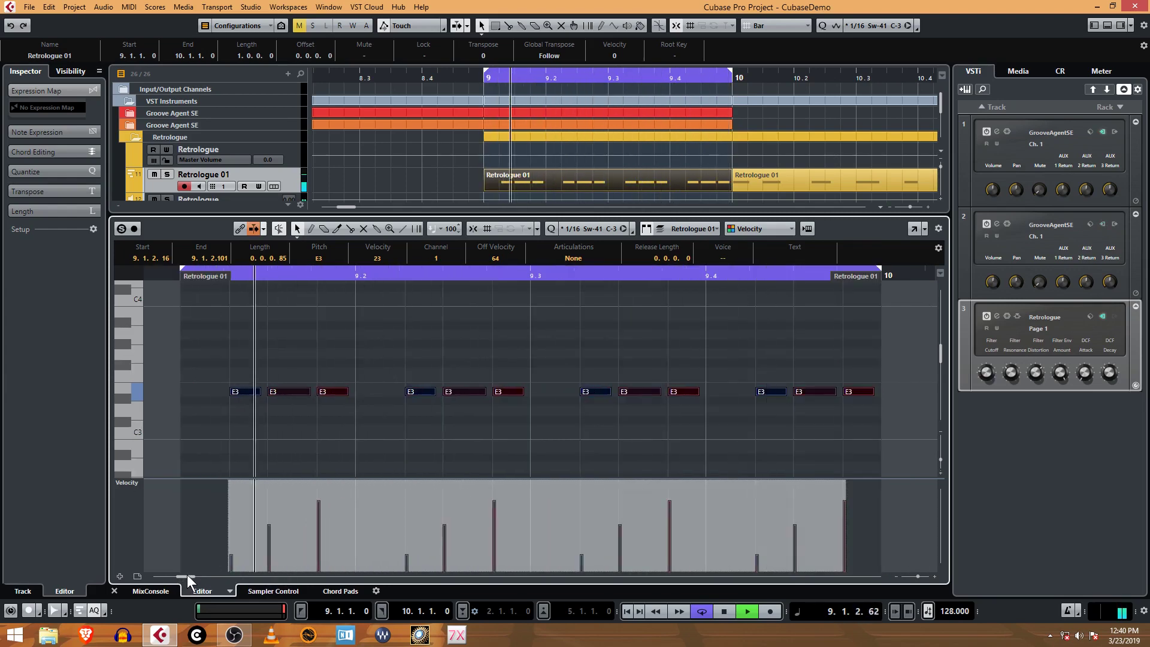
{"action": "left_click", "coordinate": [256, 229]}
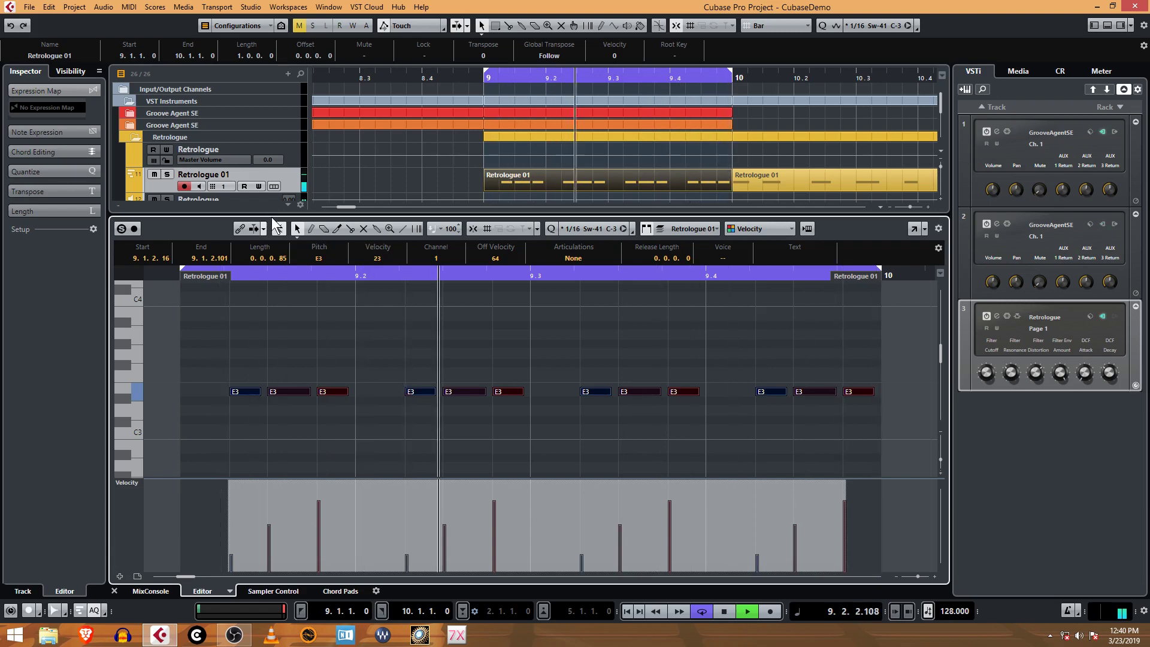
{"action": "left_click", "coordinate": [294, 370]}
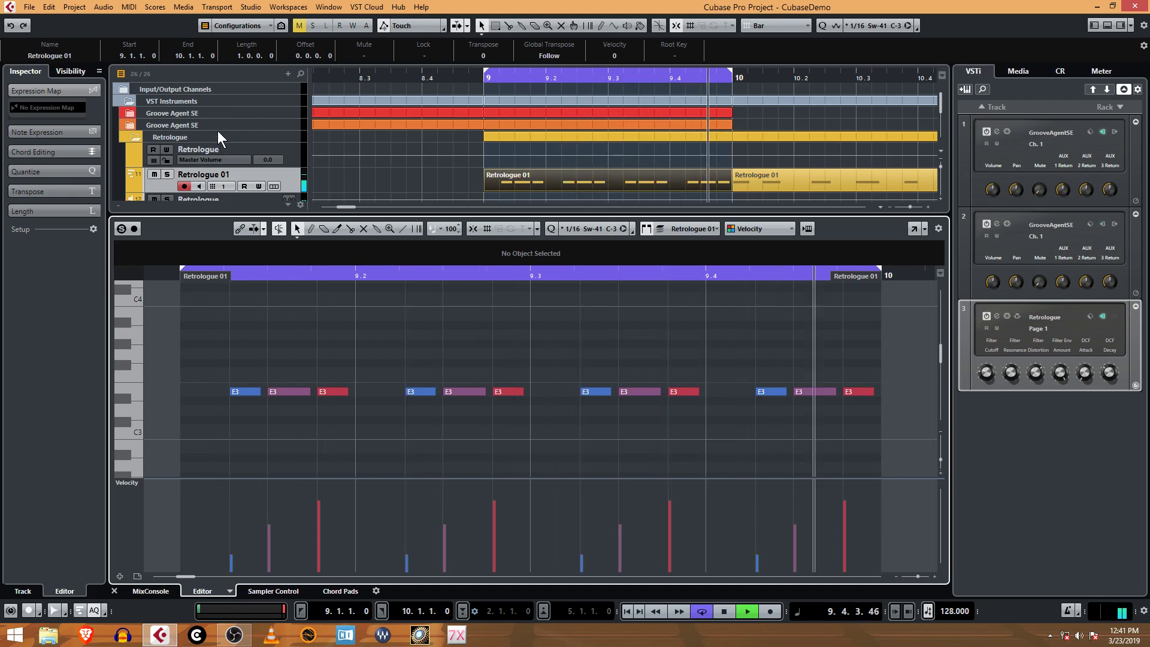
Select the Kick track and open its Groove Agent SE instrument window.
{"action": "left_click", "coordinate": [134, 117]}
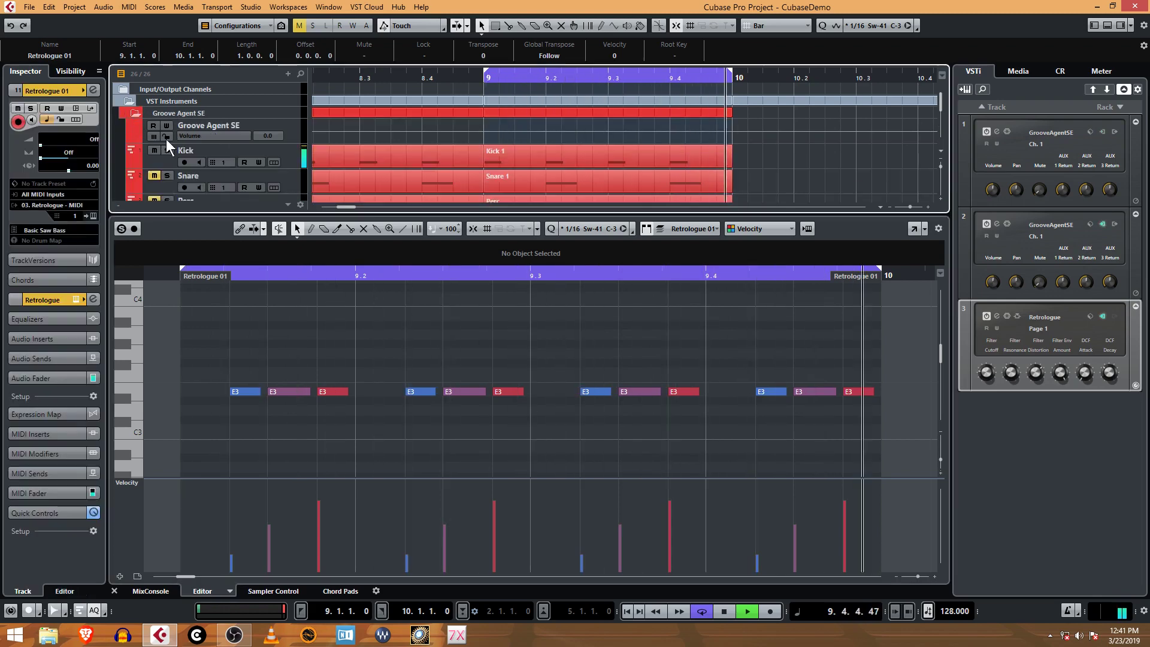
{"action": "scroll", "coordinate": [179, 150], "scroll_direction": "down", "scroll_amount": 3}
{"action": "left_click", "coordinate": [163, 139]}
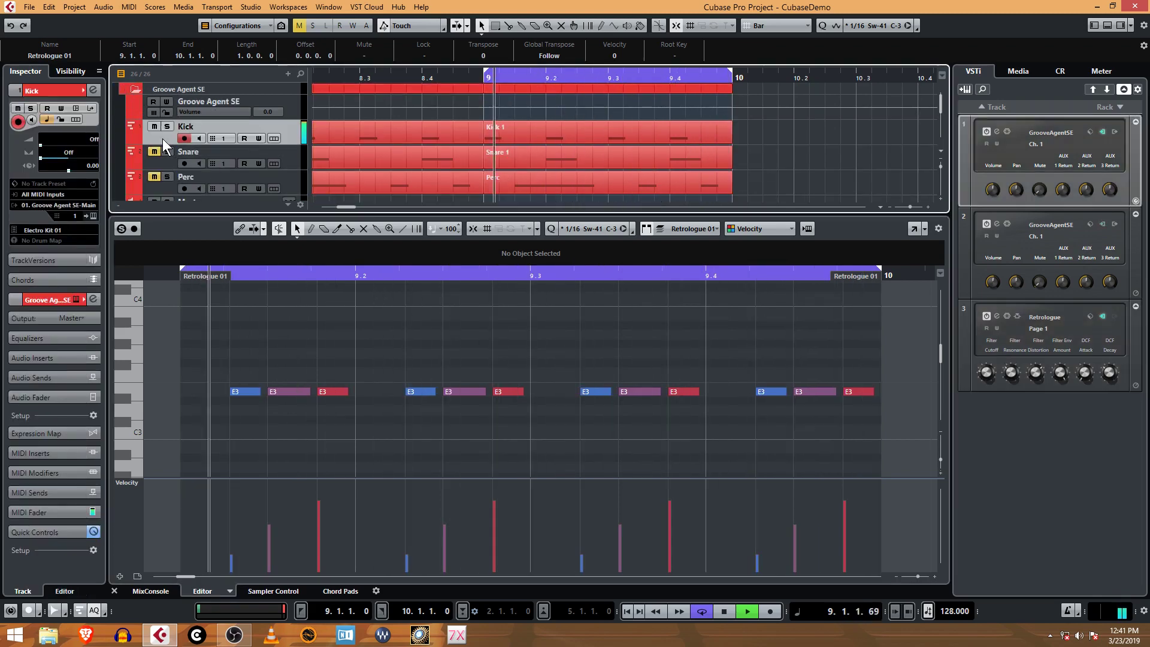
{"action": "left_click", "coordinate": [94, 216]}
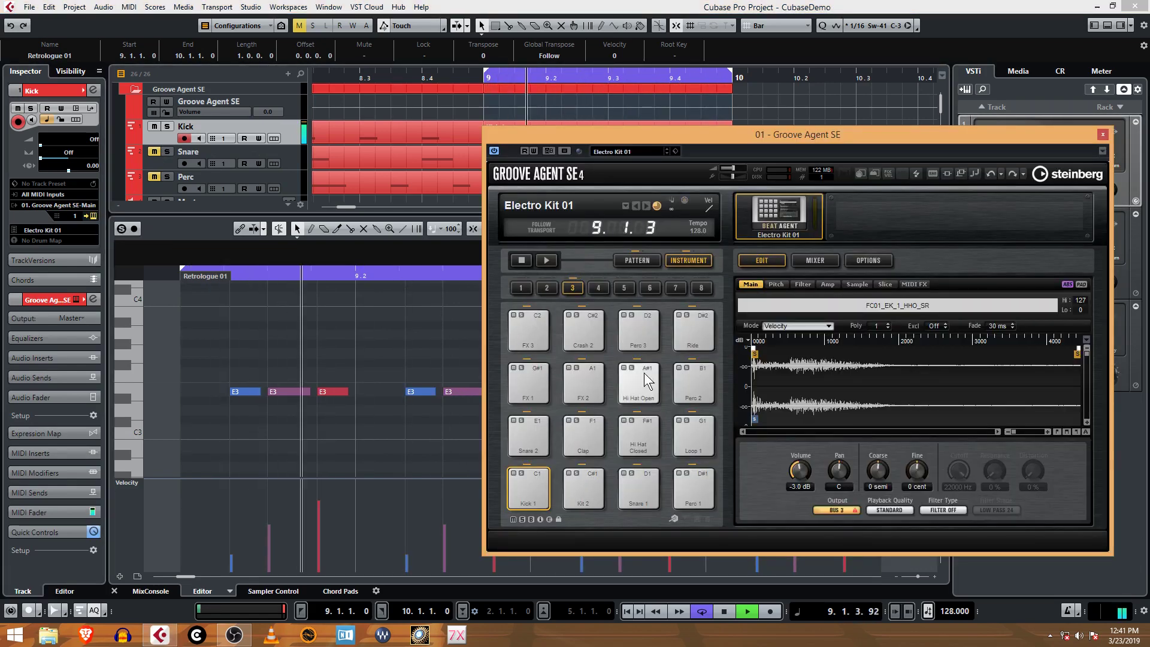
Set the Kit 2 pad's filter envelope node to 248 ms, curve -10.0, level 100%.
{"action": "left_click", "coordinate": [593, 494]}
{"action": "key", "text": "space"}
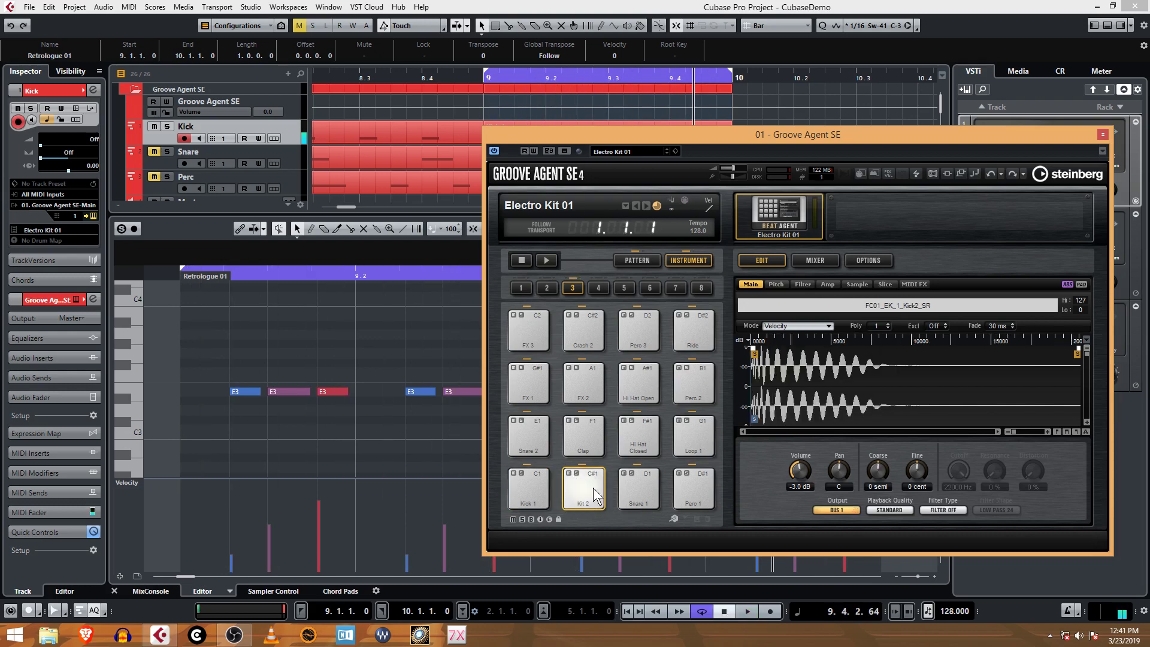
{"action": "left_click", "coordinate": [781, 285]}
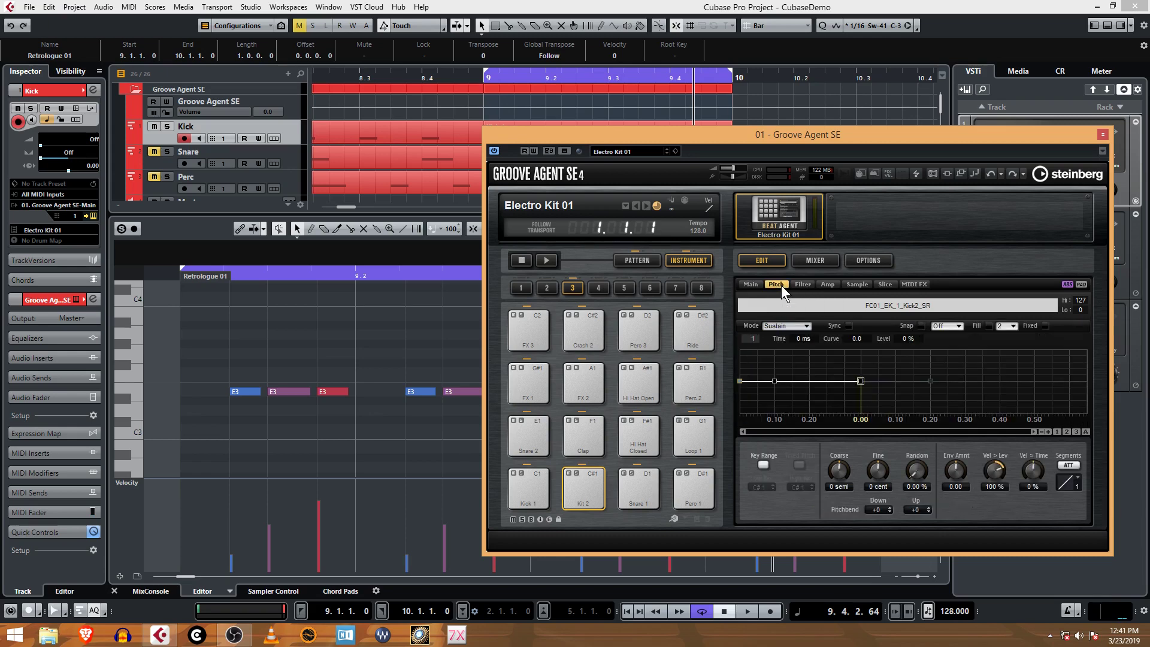
{"action": "left_click", "coordinate": [803, 284]}
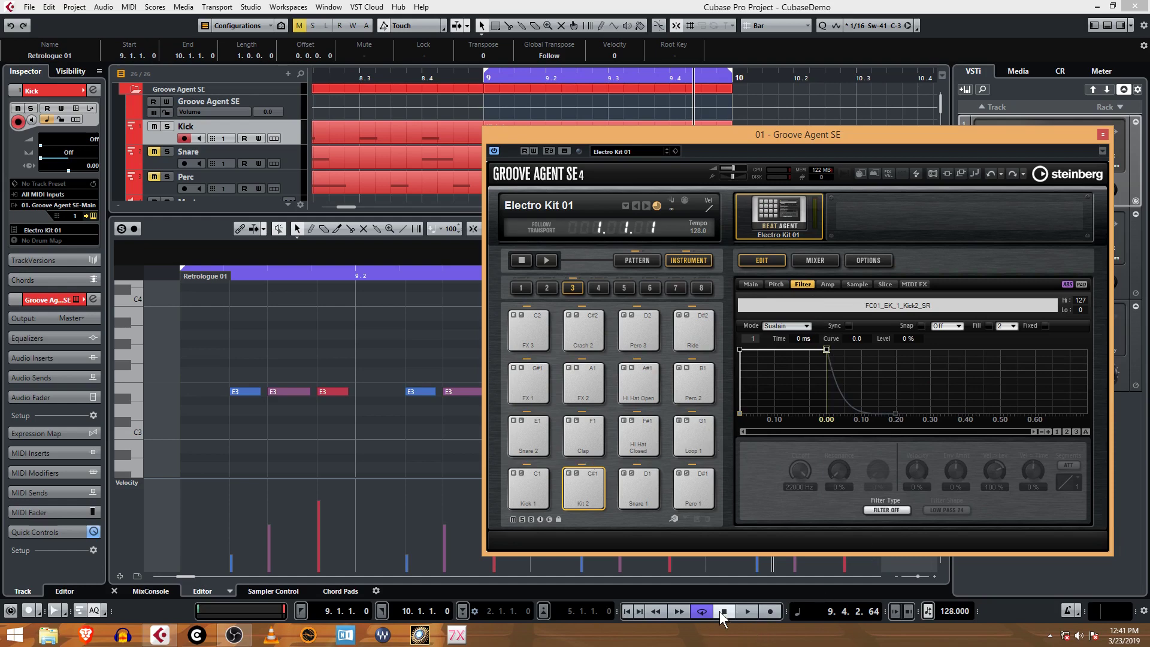
{"action": "left_click", "coordinate": [746, 611]}
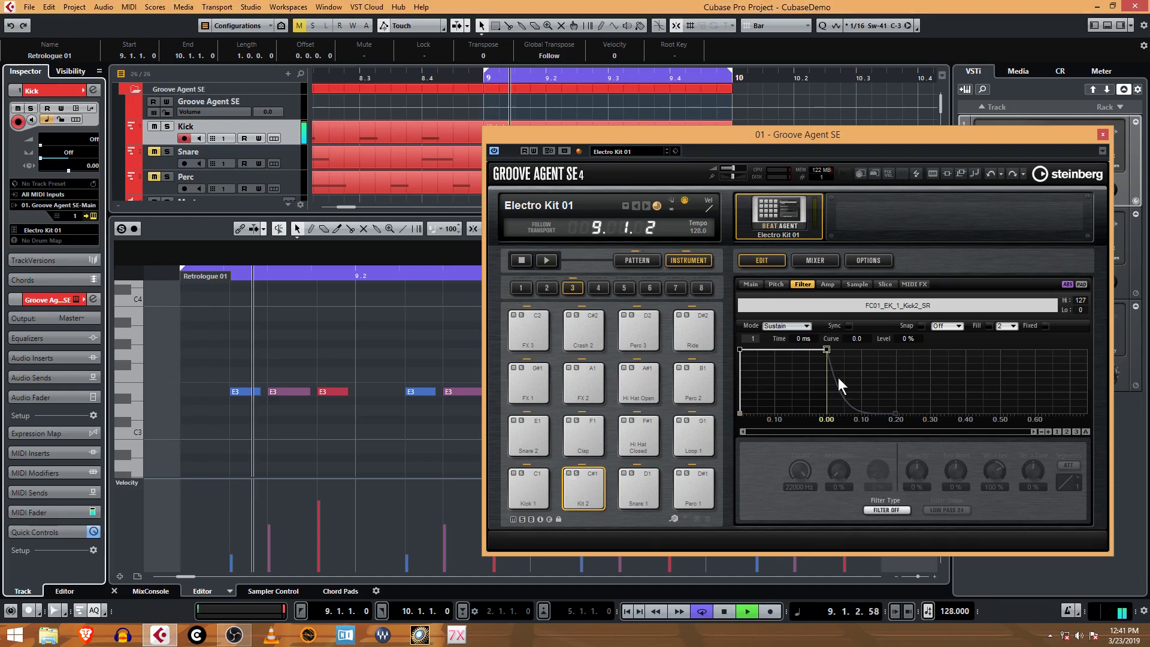
{"action": "mouse_move", "coordinate": [826, 349]}
{"action": "left_mouse_down"}
{"action": "mouse_move", "coordinate": [789, 367]}
{"action": "mouse_move", "coordinate": [785, 407]}
{"action": "mouse_move", "coordinate": [763, 383]}
{"action": "mouse_move", "coordinate": [778, 362]}
{"action": "mouse_move", "coordinate": [825, 349]}
{"action": "left_mouse_up"}
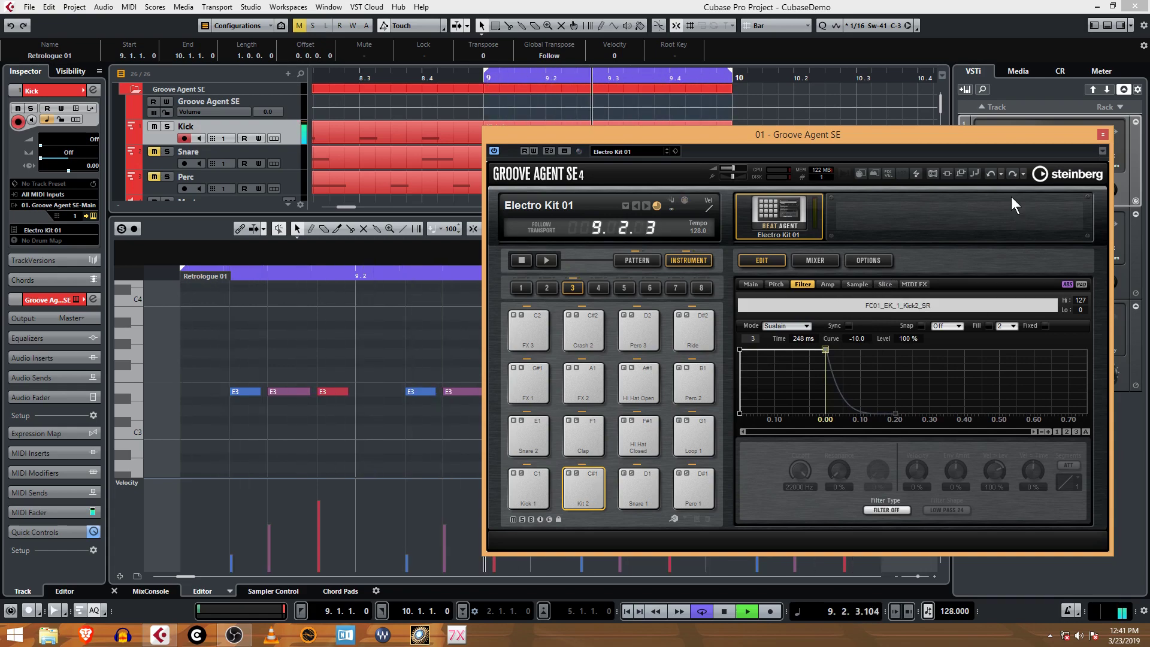
Open the Kick channel settings and add a narrow EQ band 3 cut.
{"action": "left_click", "coordinate": [1102, 134]}
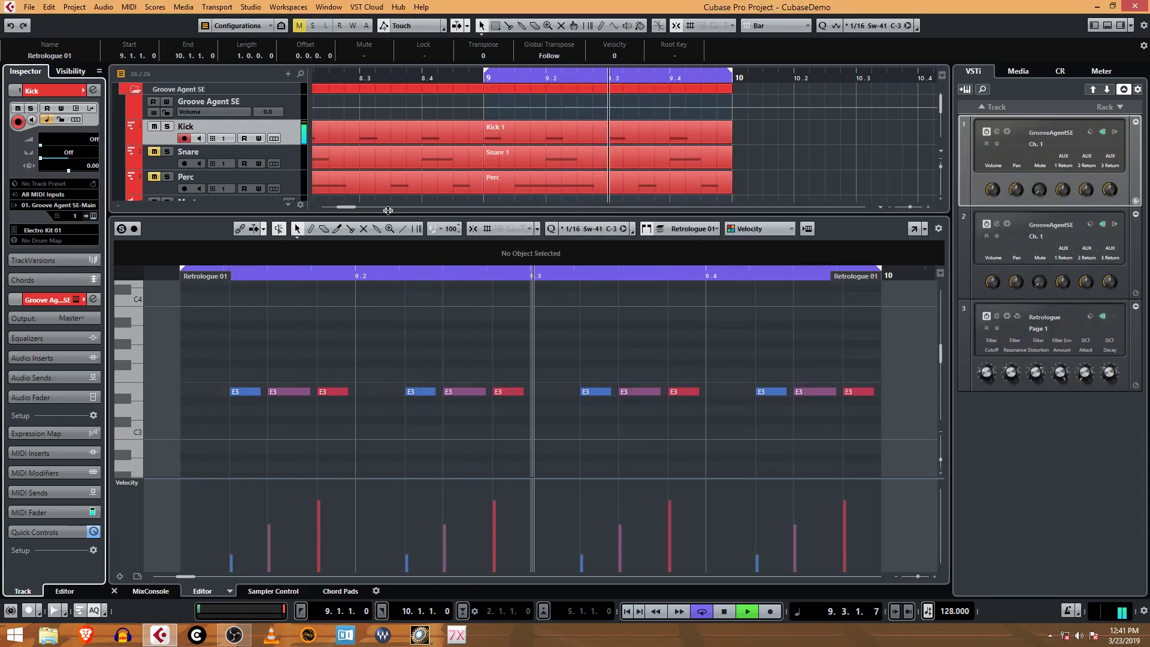
{"action": "left_click_drag", "start_coordinate": [297, 213], "coordinate": [297, 292]}
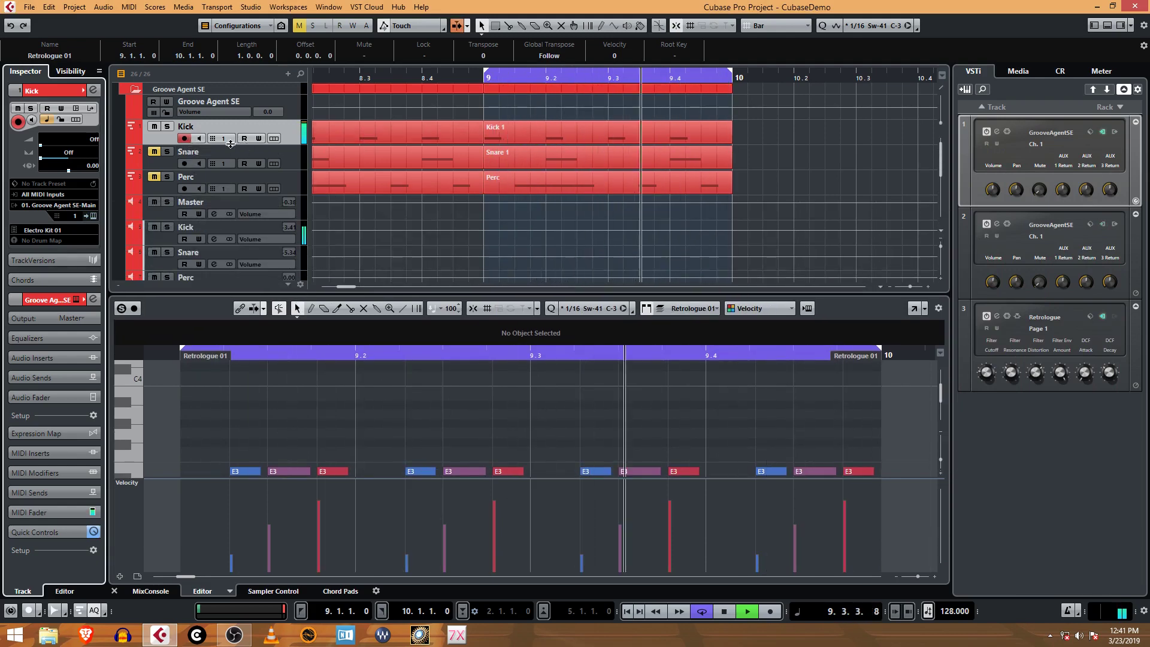
{"action": "left_click", "coordinate": [165, 235]}
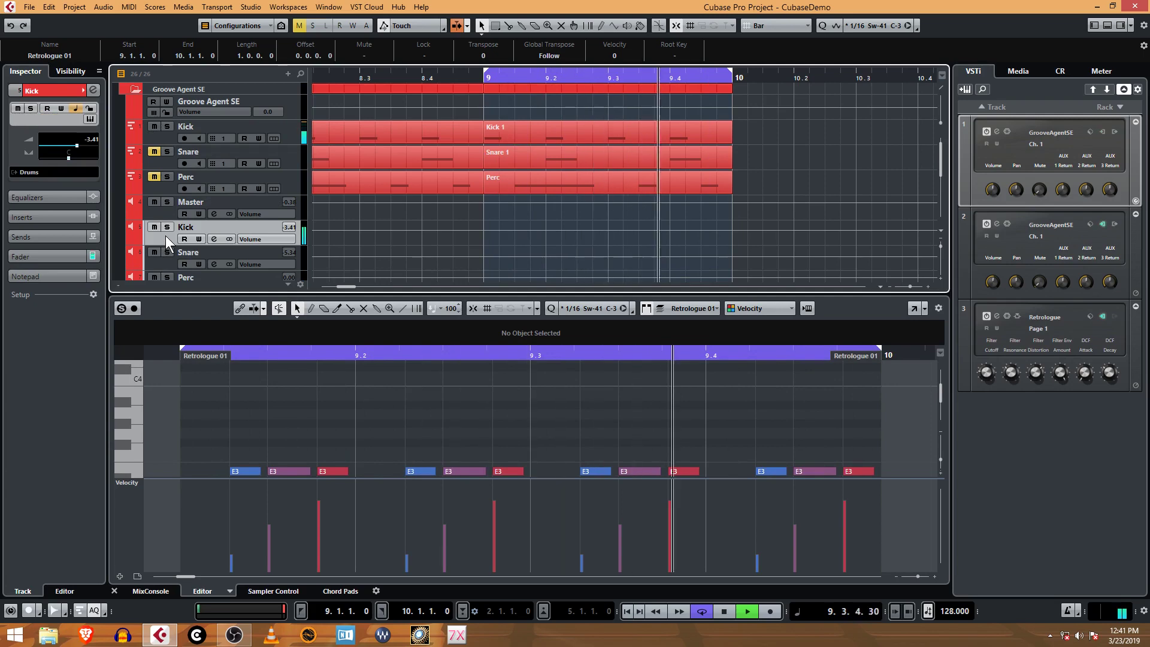
{"action": "left_click", "coordinate": [214, 239]}
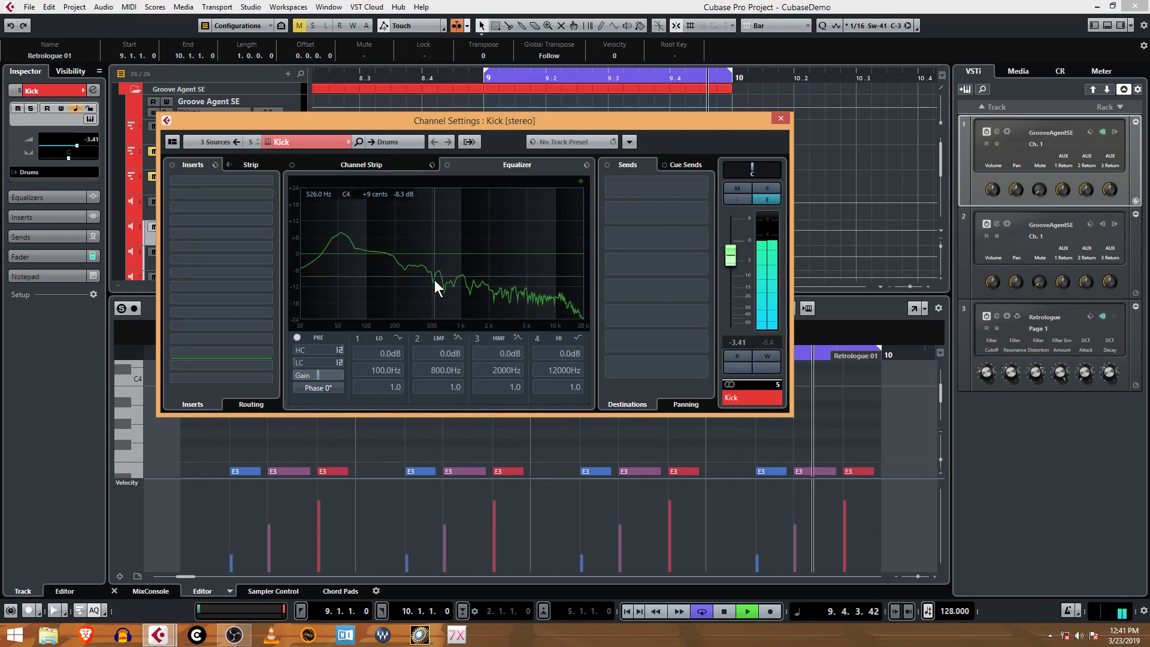
{"action": "left_click_drag", "start_coordinate": [443, 265], "coordinate": [488, 304]}
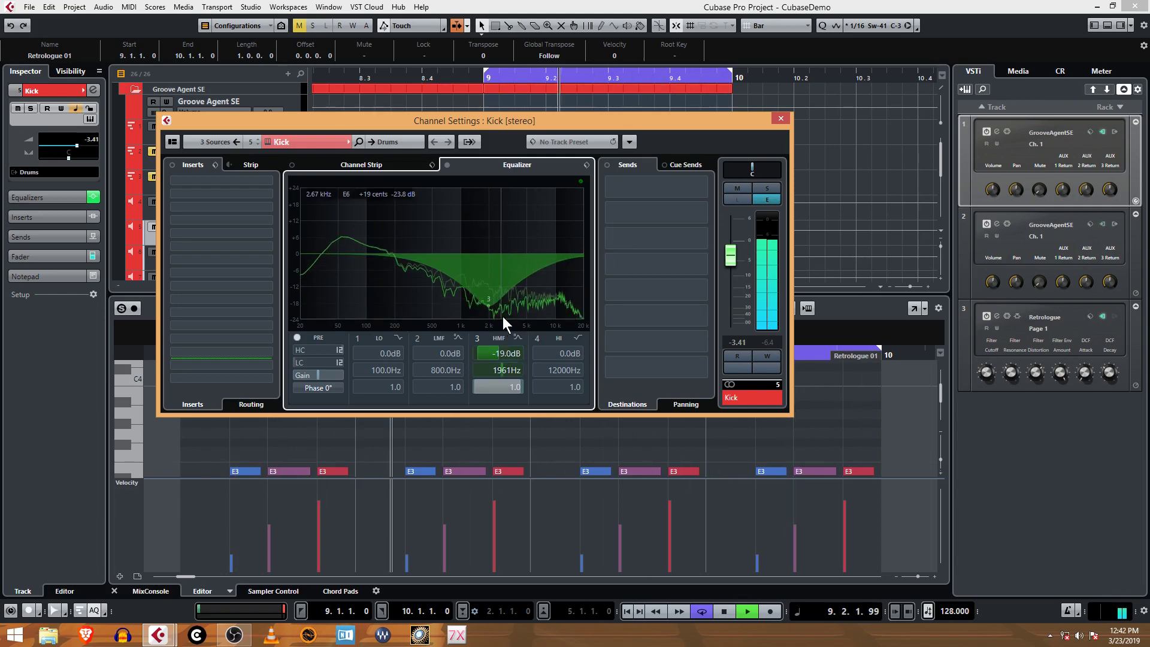
{"action": "left_click_drag", "start_coordinate": [499, 386], "coordinate": [509, 348]}
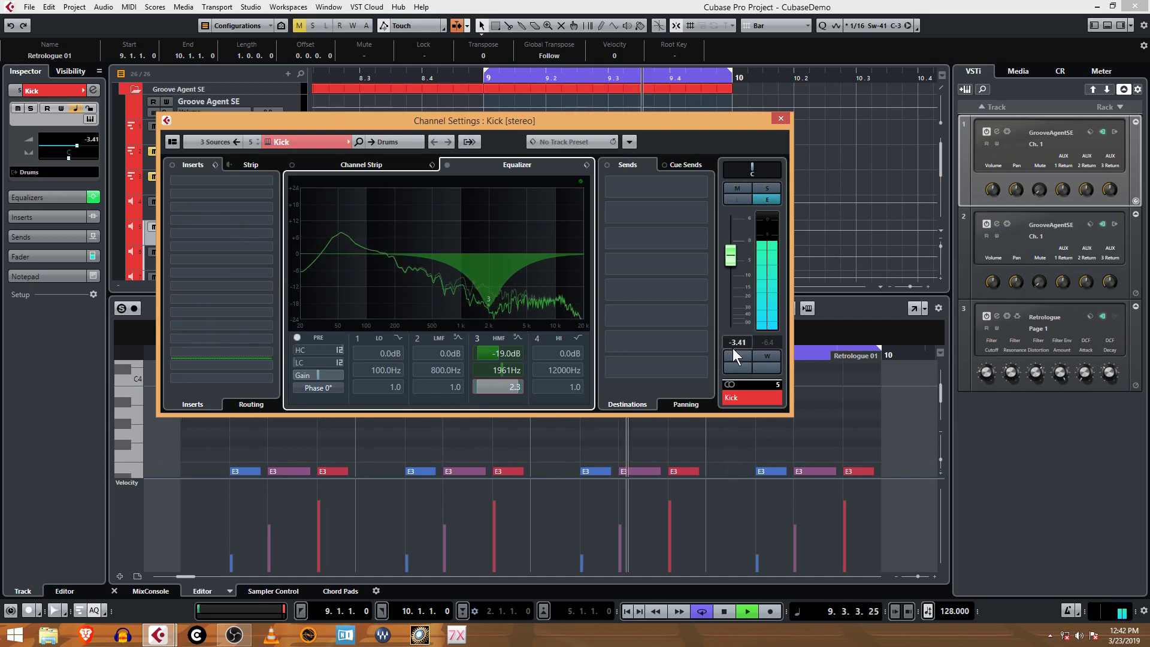
Solo the Kick, deepen the band 3 cut, and add a small band 2 boost near 800 Hz.
{"action": "left_click", "coordinate": [767, 188]}
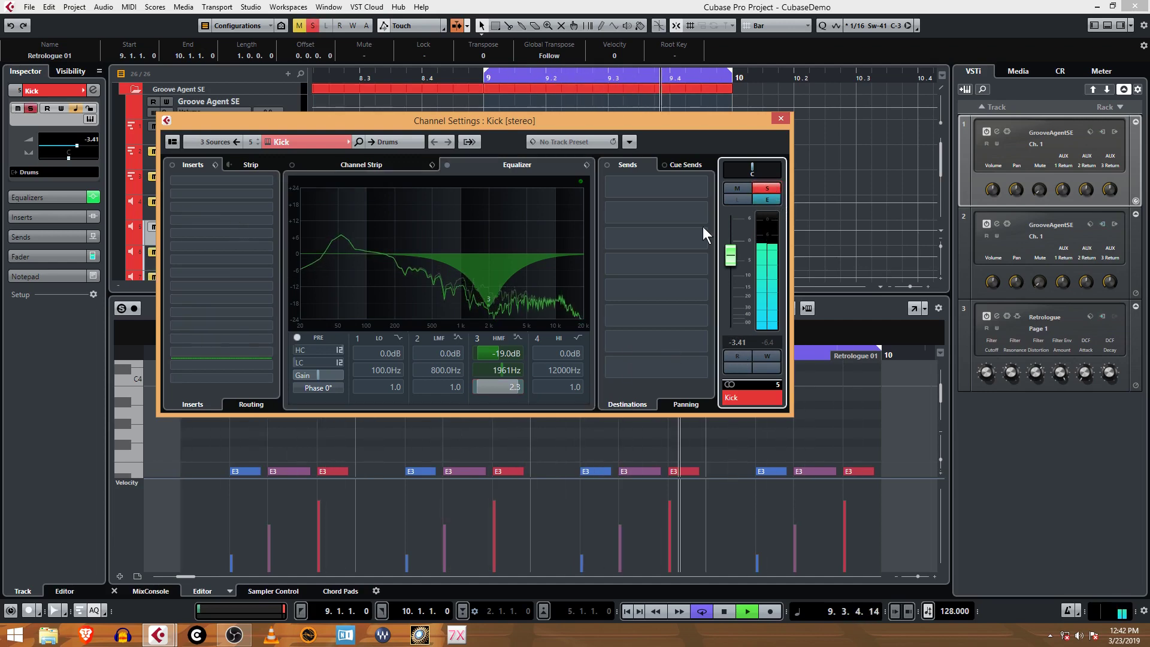
{"action": "mouse_move", "coordinate": [490, 307]}
{"action": "left_click_drag", "start_coordinate": [490, 307], "coordinate": [494, 365]}
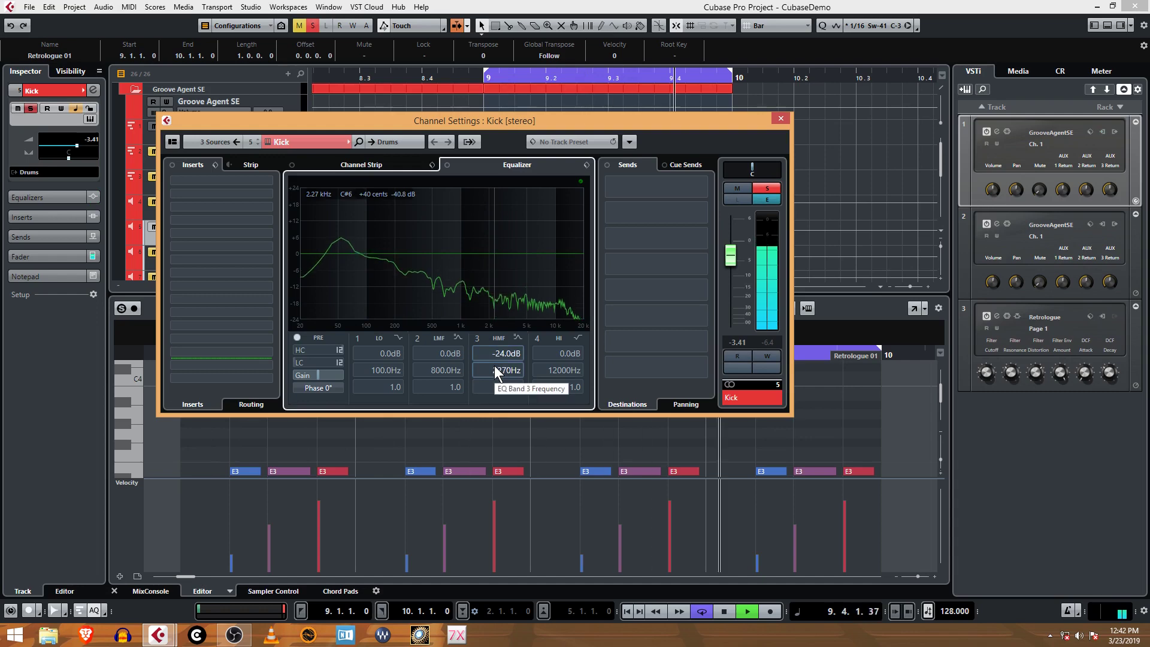
{"action": "left_click_drag", "start_coordinate": [495, 258], "coordinate": [501, 311]}
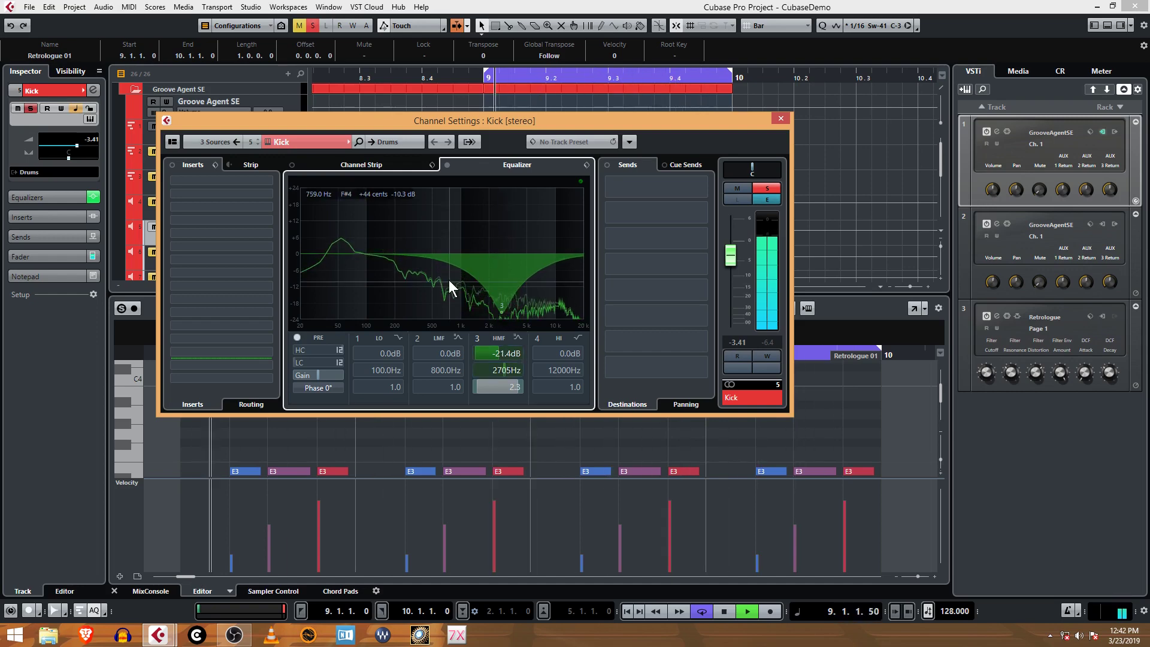
{"action": "mouse_move", "coordinate": [449, 254]}
{"action": "left_mouse_down"}
{"action": "mouse_move", "coordinate": [452, 222]}
{"action": "mouse_move", "coordinate": [438, 239]}
{"action": "left_mouse_up"}
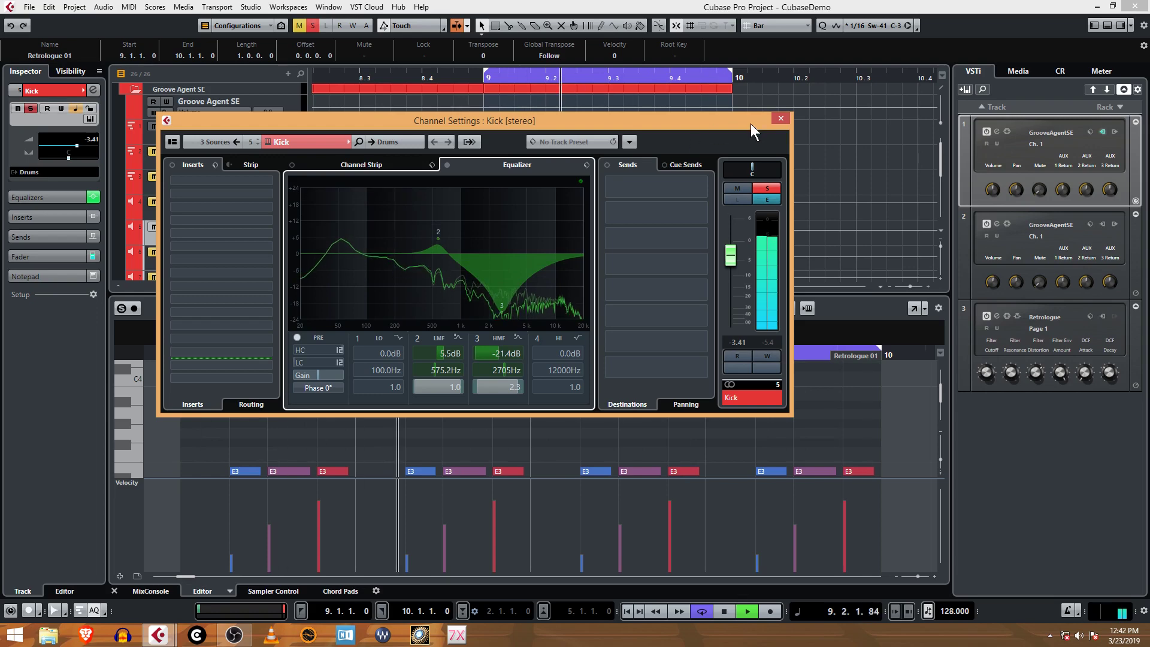
{"action": "left_click", "coordinate": [781, 118]}
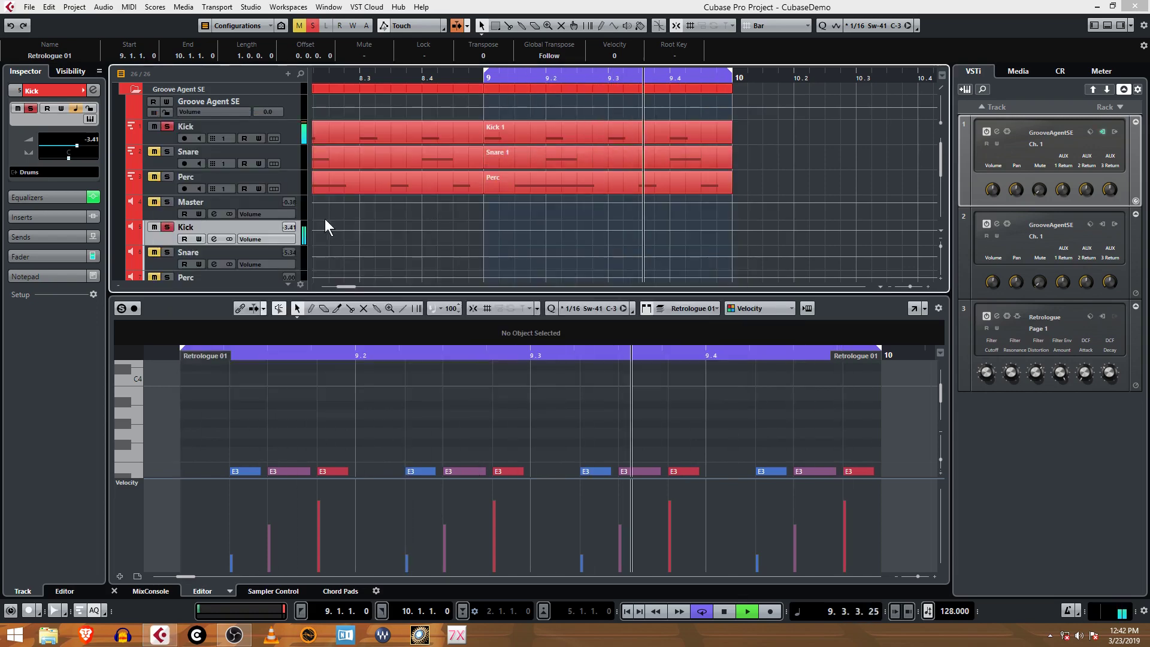
Unsolo the Kick, make band 3 shallower at -14.2 dB, and raise its volume to -0.75.
{"action": "left_click", "coordinate": [165, 228]}
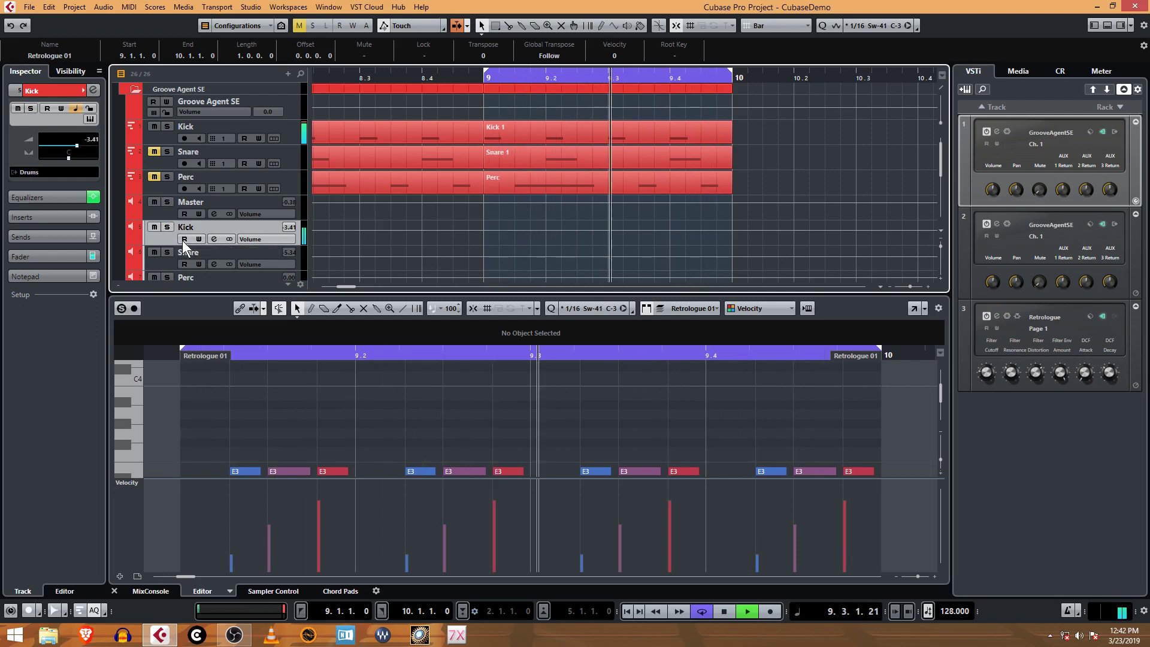
{"action": "left_click", "coordinate": [214, 239]}
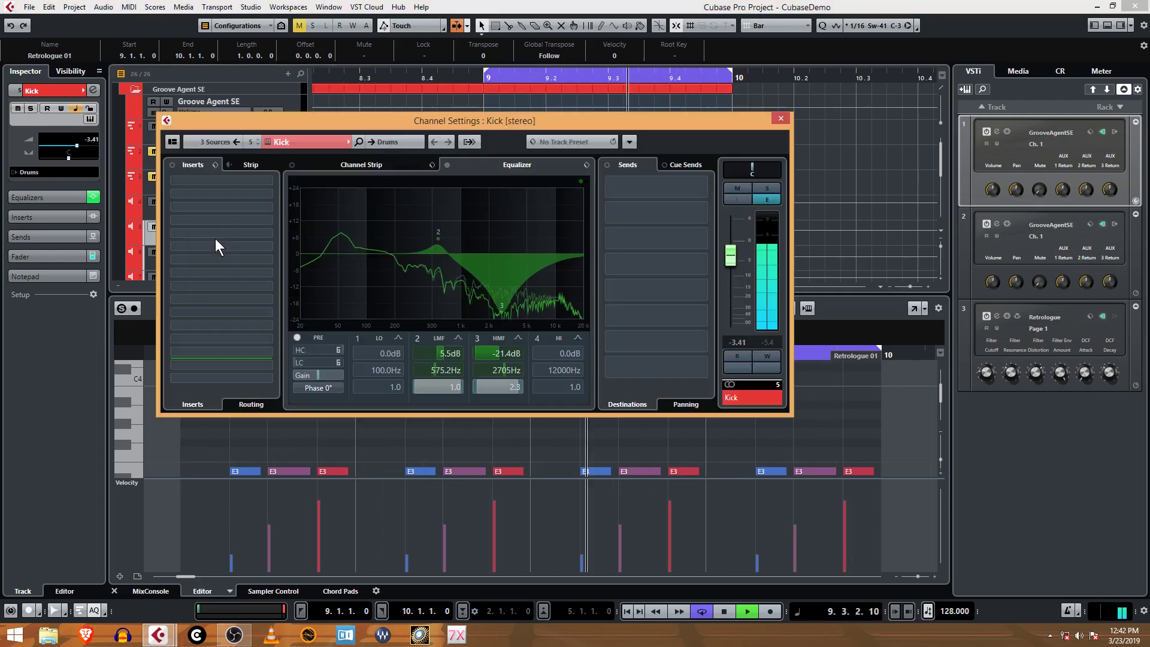
{"action": "left_click_drag", "start_coordinate": [500, 309], "coordinate": [502, 292]}
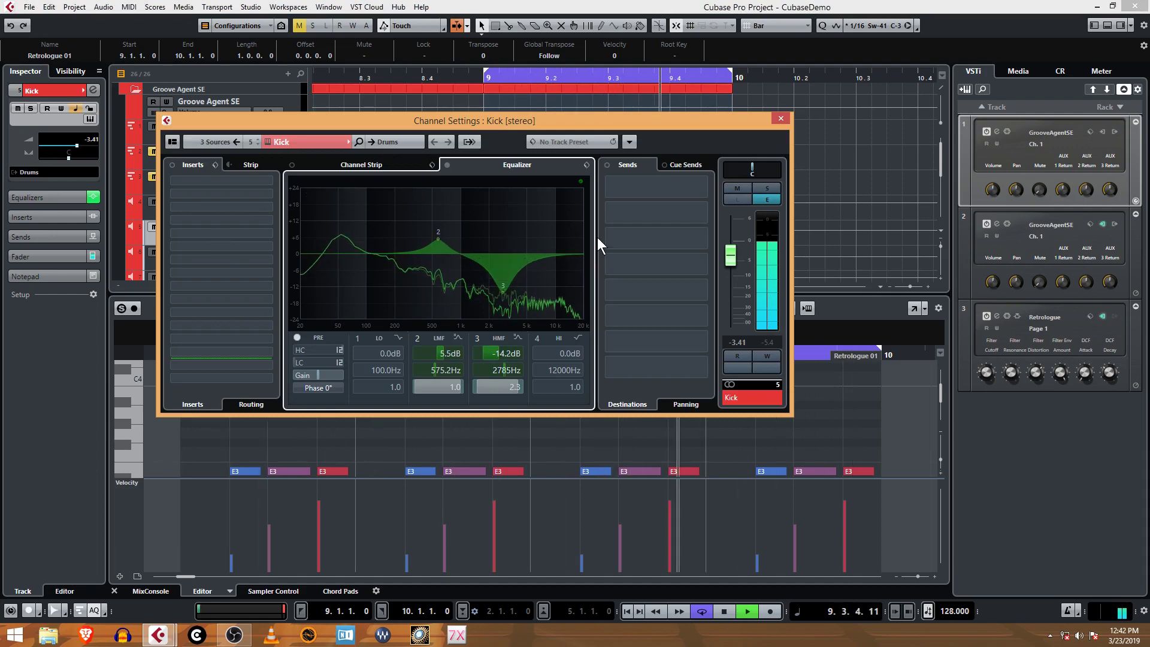
{"action": "left_click_drag", "start_coordinate": [730, 257], "coordinate": [731, 245]}
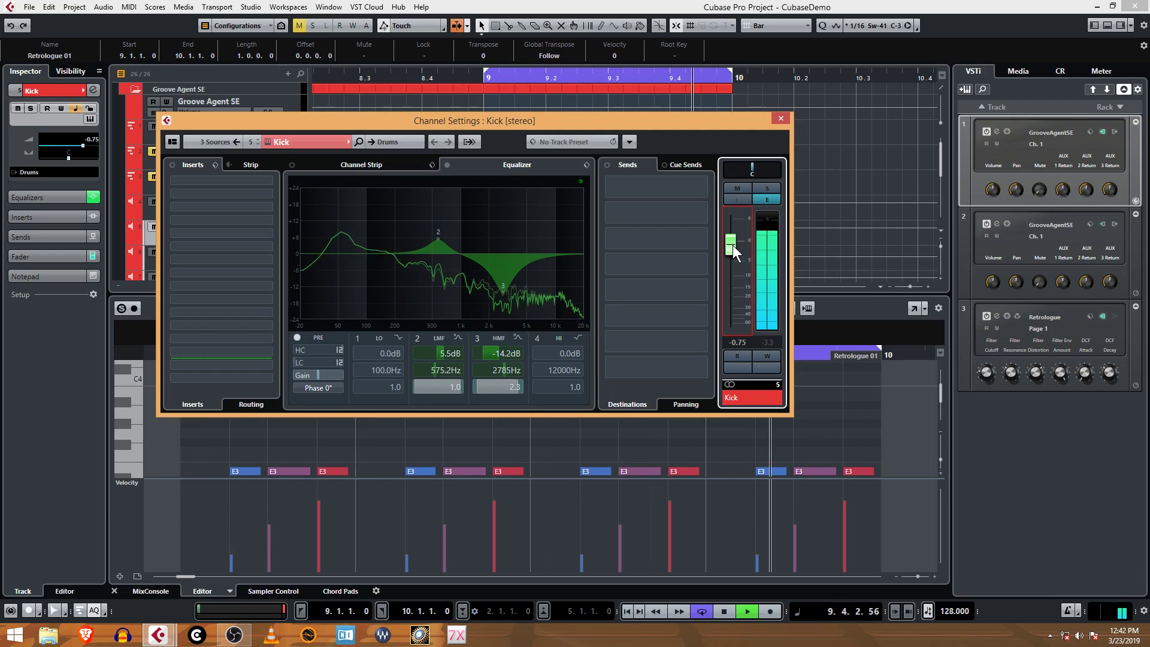
{"action": "left_click", "coordinate": [780, 118]}
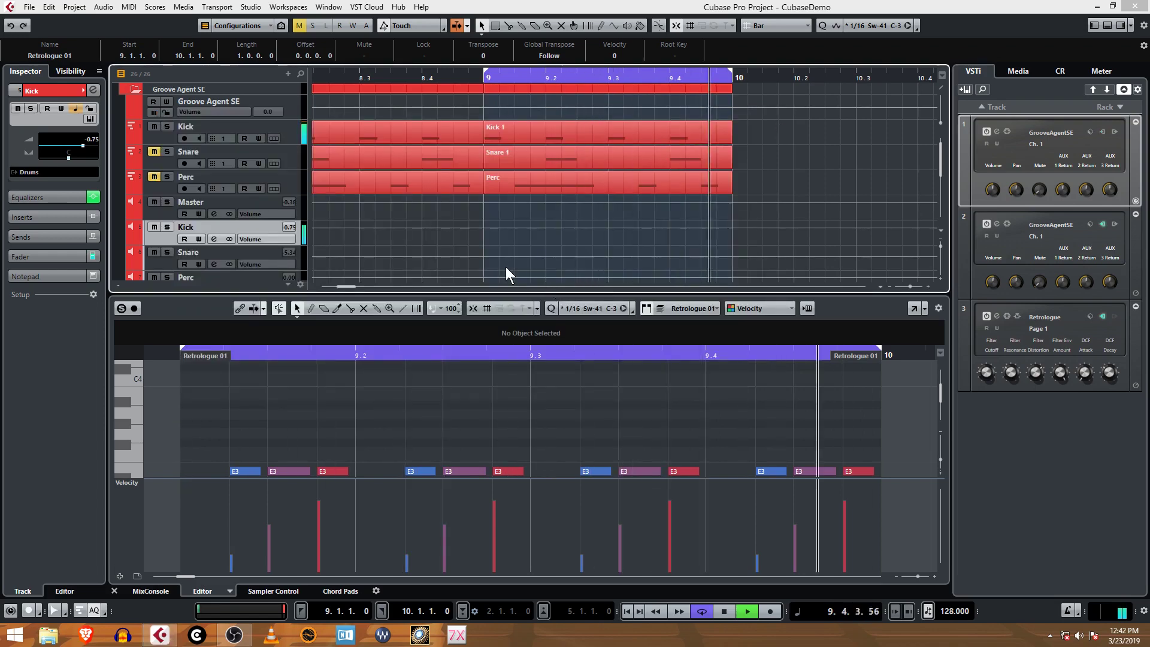
Start looped playback from the loop start with Retrologue 01 in view.
{"action": "scroll", "coordinate": [482, 234], "scroll_direction": "down", "scroll_amount": 5}
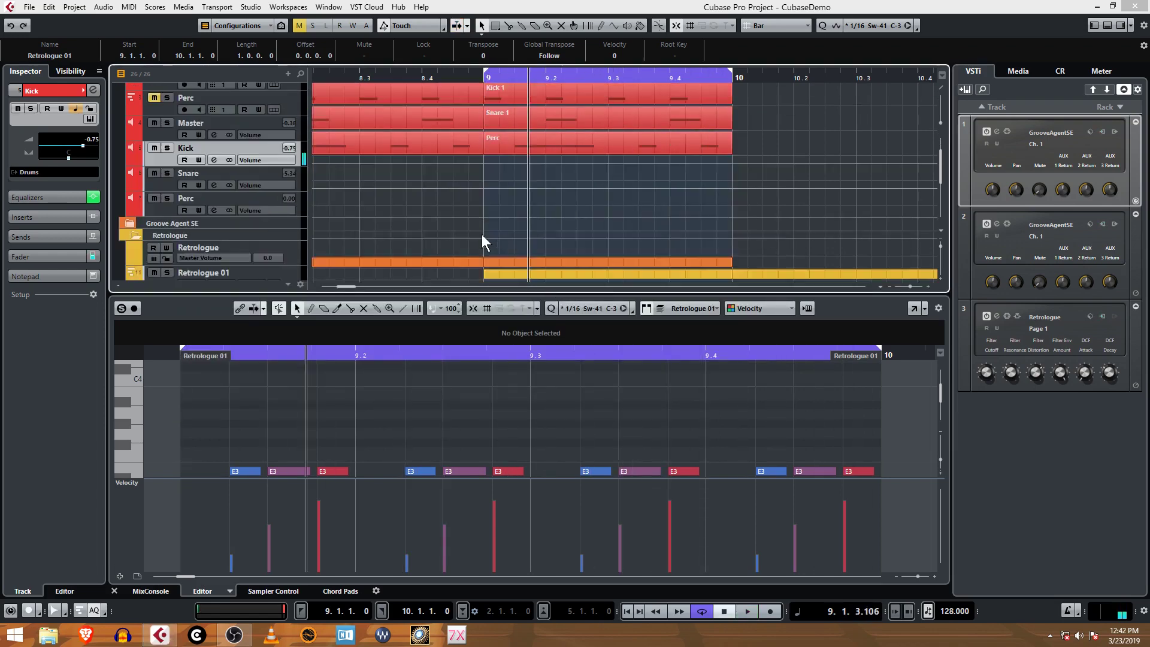
{"action": "left_click", "coordinate": [483, 80]}
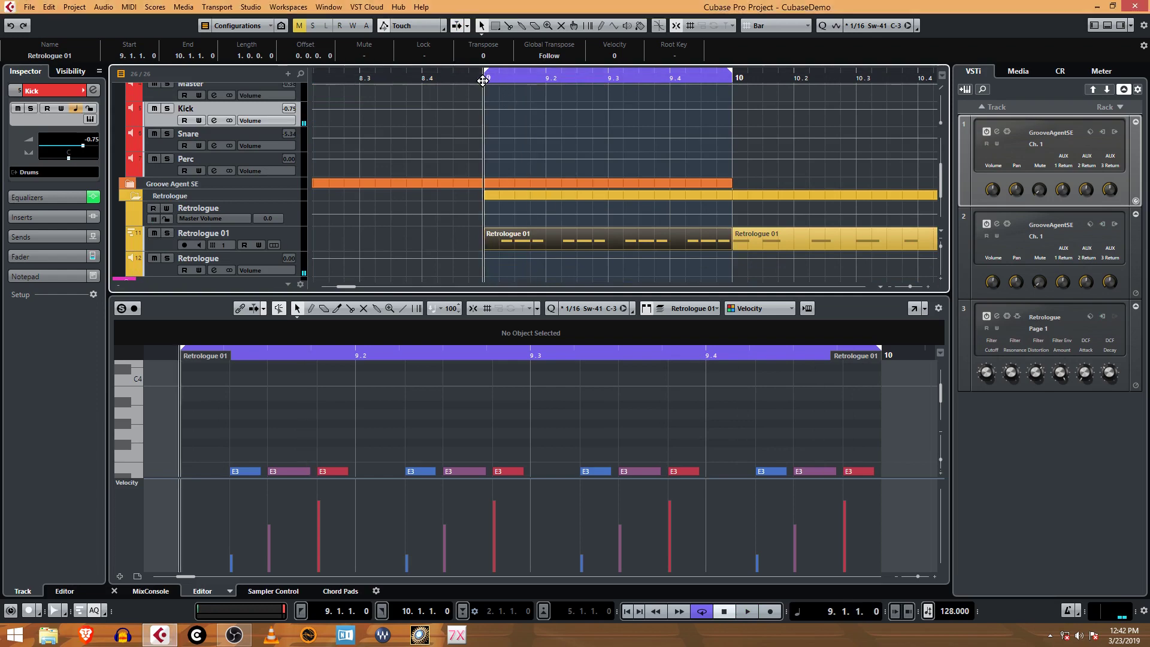
{"action": "key", "text": "space"}
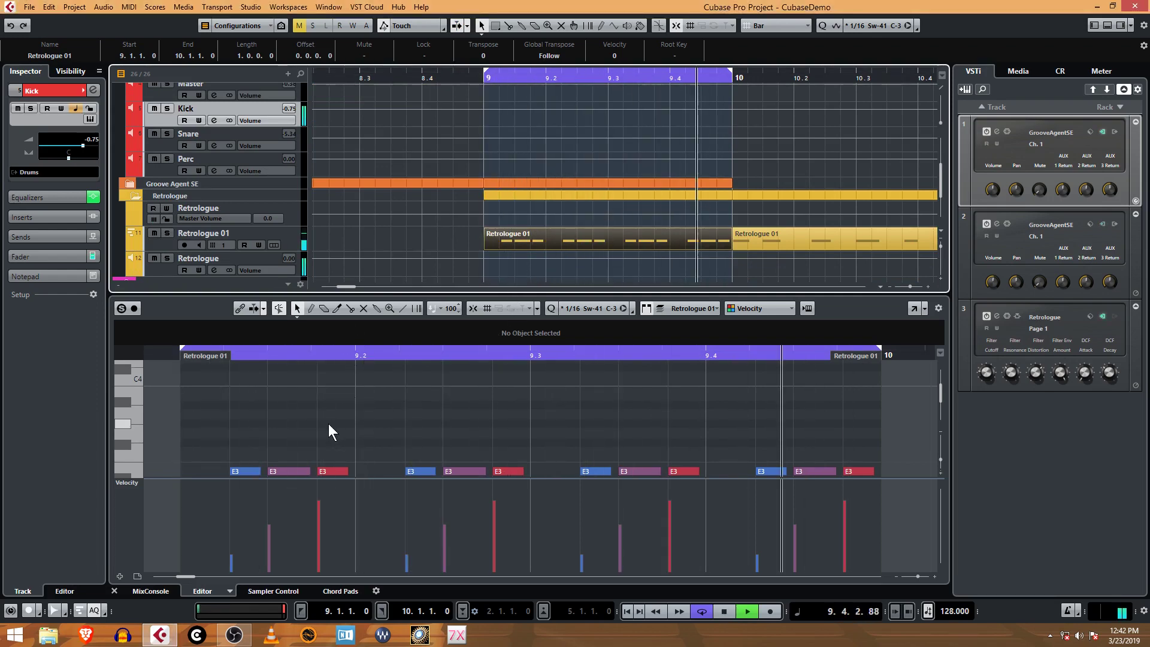
Audition the twelve E3 notes at D3 twice, return them to E3, and stop playback.
{"action": "scroll", "coordinate": [328, 423], "scroll_direction": "down", "scroll_amount": 3}
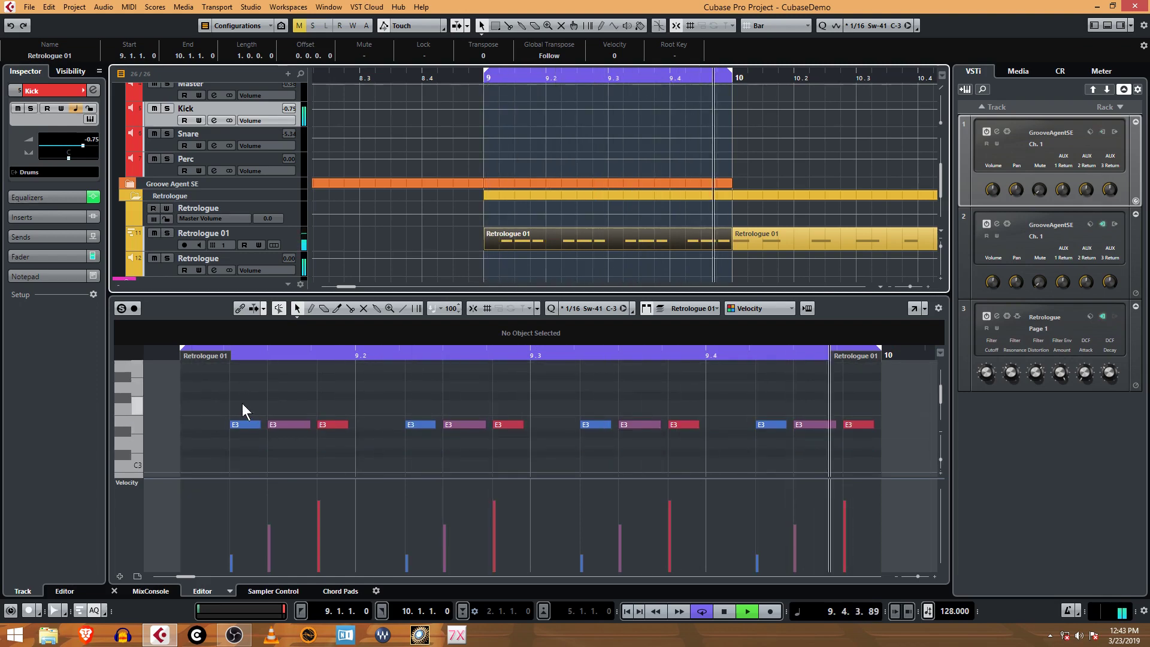
{"action": "left_click_drag", "start_coordinate": [241, 403], "coordinate": [864, 436]}
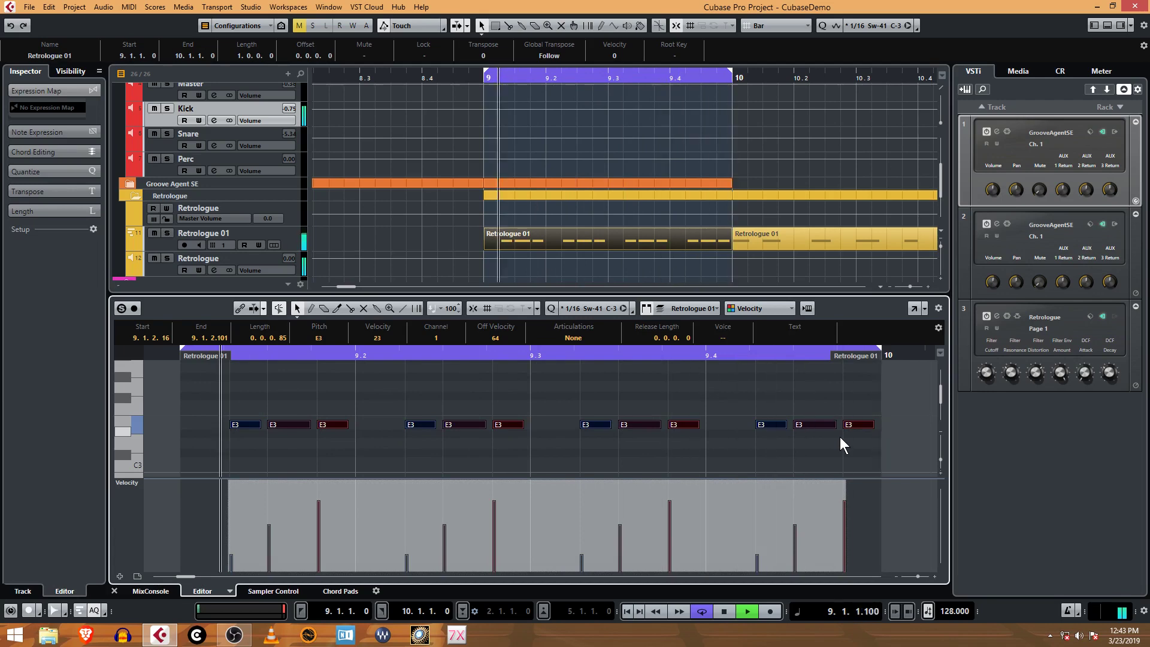
{"action": "key", "text": "Down"}
{"action": "key", "text": "Down"}
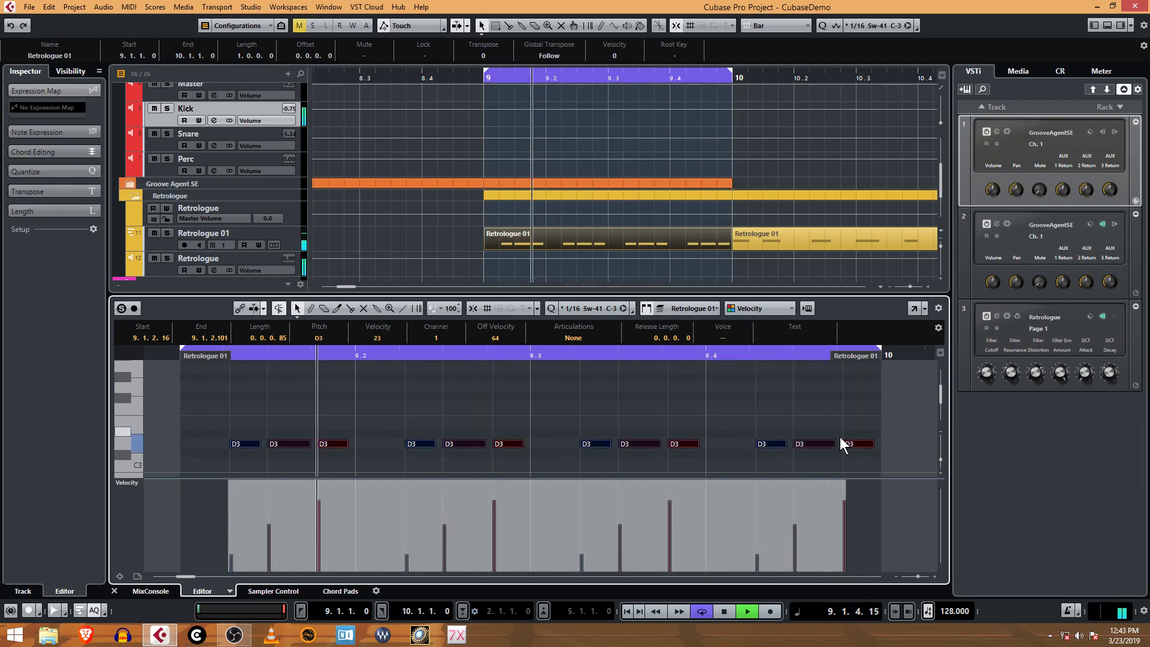
{"action": "key", "text": "Up"}
{"action": "key", "text": "Up"}
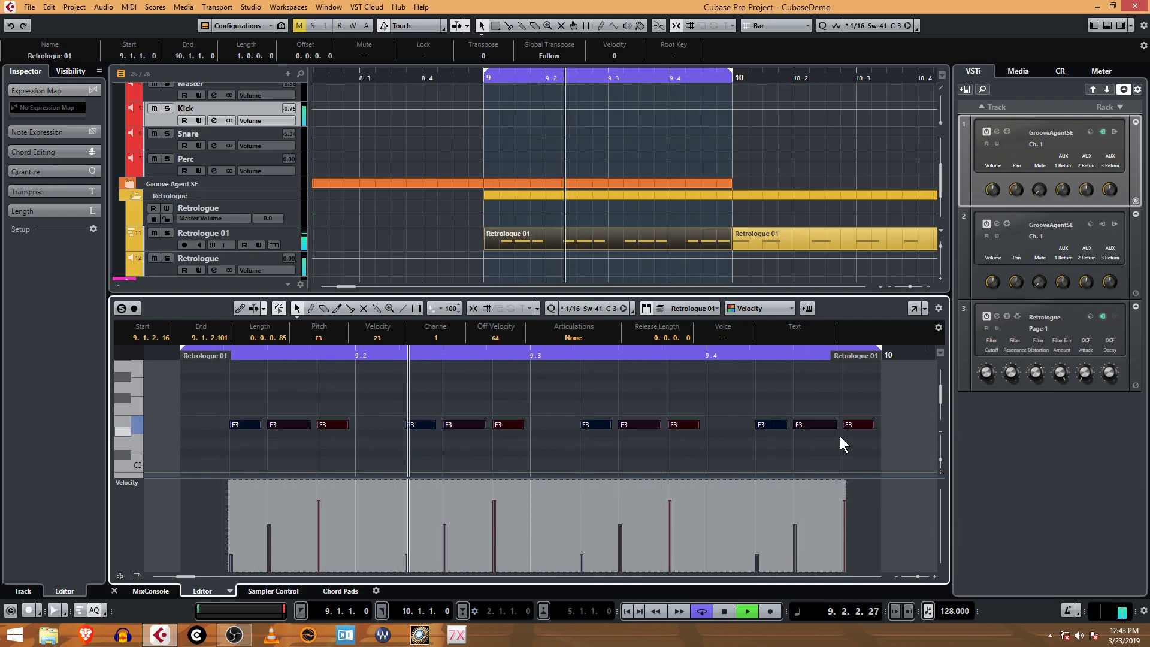
{"action": "key", "text": "Down"}
{"action": "key", "text": "Down"}
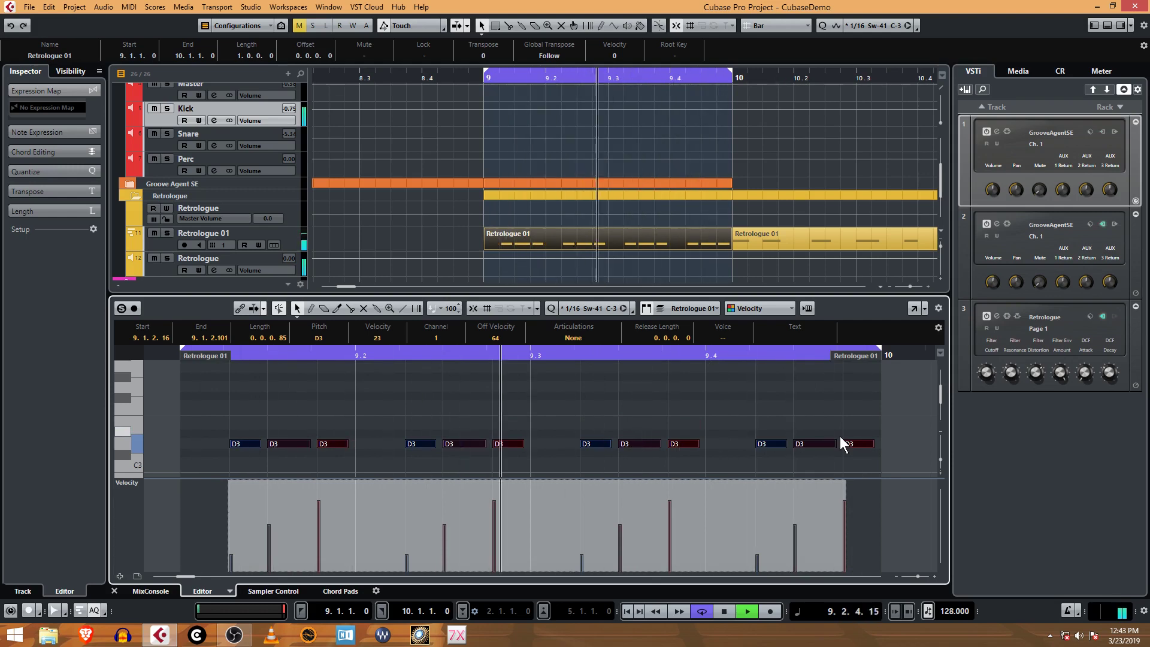
{"action": "key", "text": "Up"}
{"action": "key", "text": "Up"}
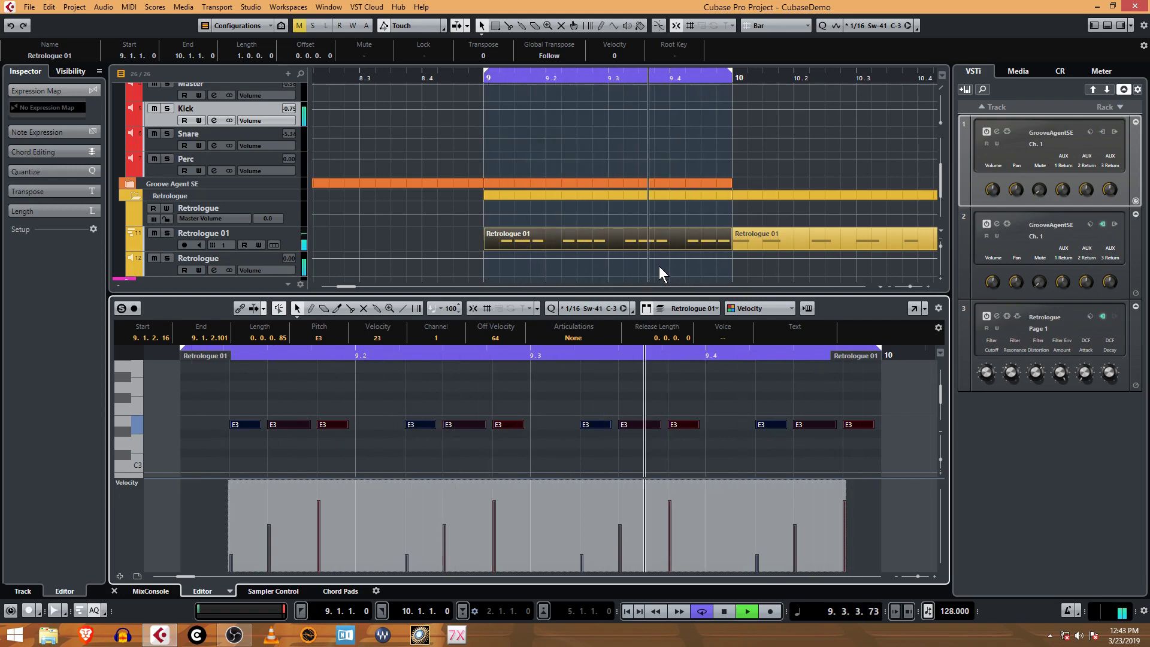
{"action": "key", "text": "space"}
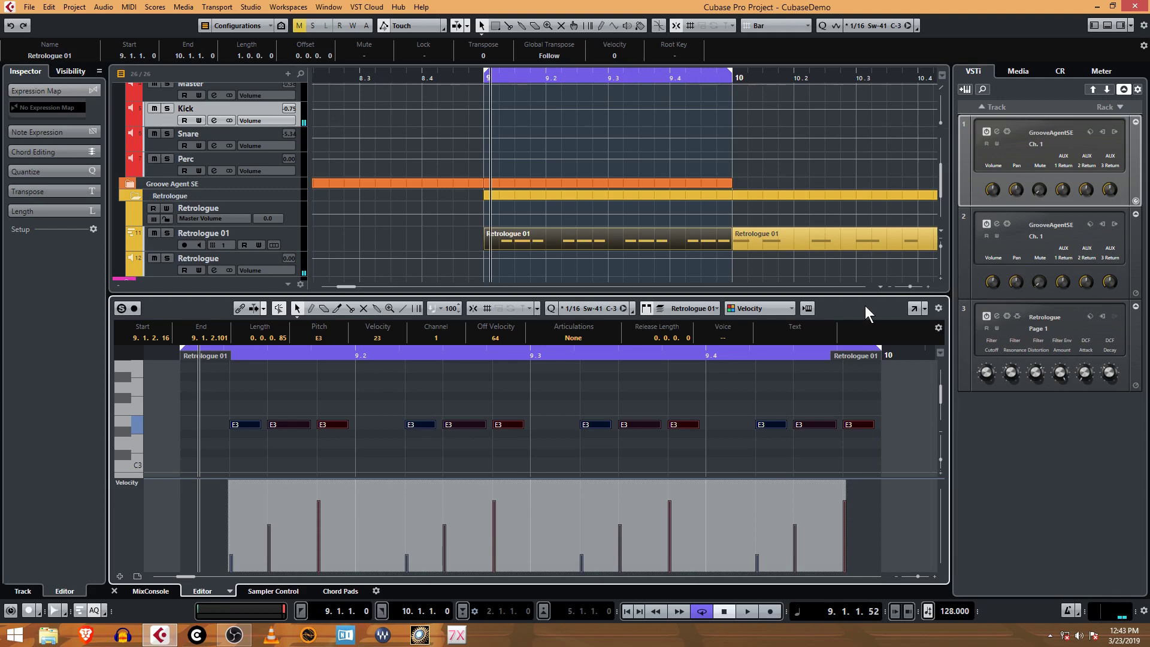
Open Retrologue from the instrument rack, load Bearish Bass, and start playback.
{"action": "scroll", "coordinate": [730, 255], "scroll_direction": "down", "scroll_amount": 2}
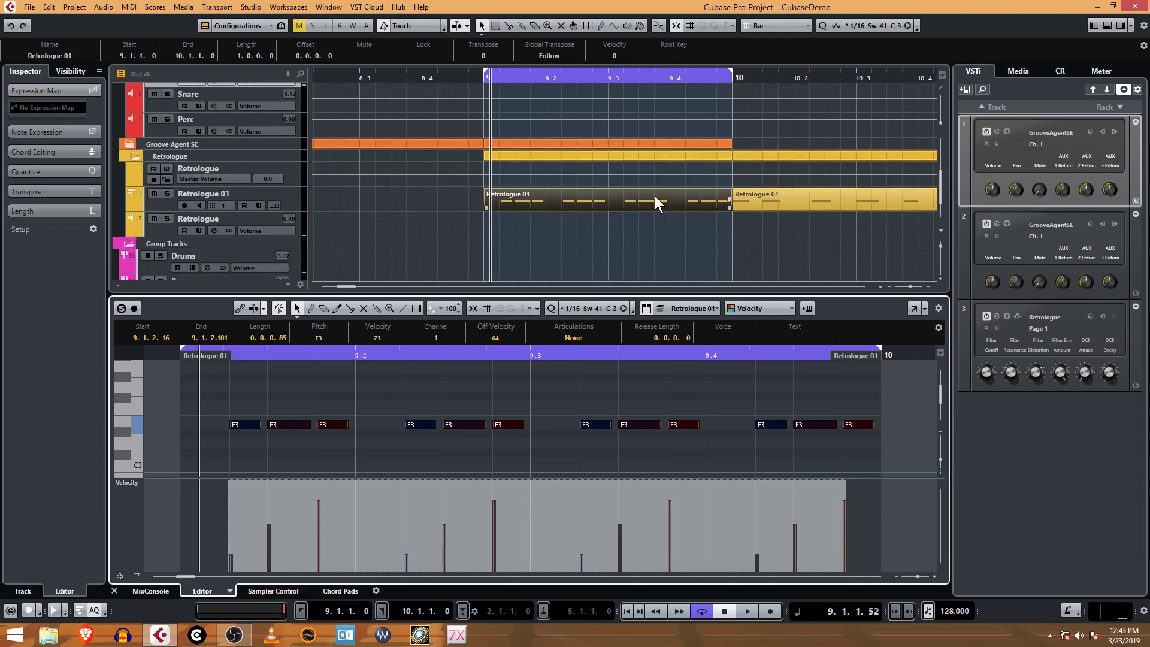
{"action": "scroll", "coordinate": [652, 194], "scroll_direction": "down", "scroll_amount": 2}
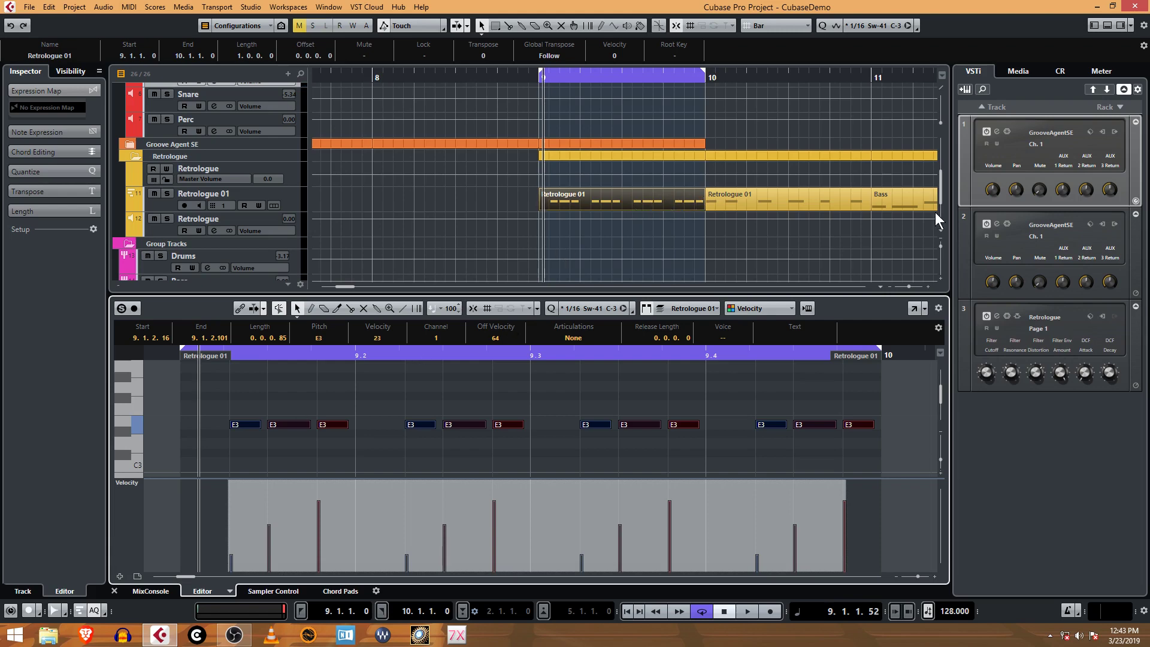
{"action": "left_click", "coordinate": [999, 317]}
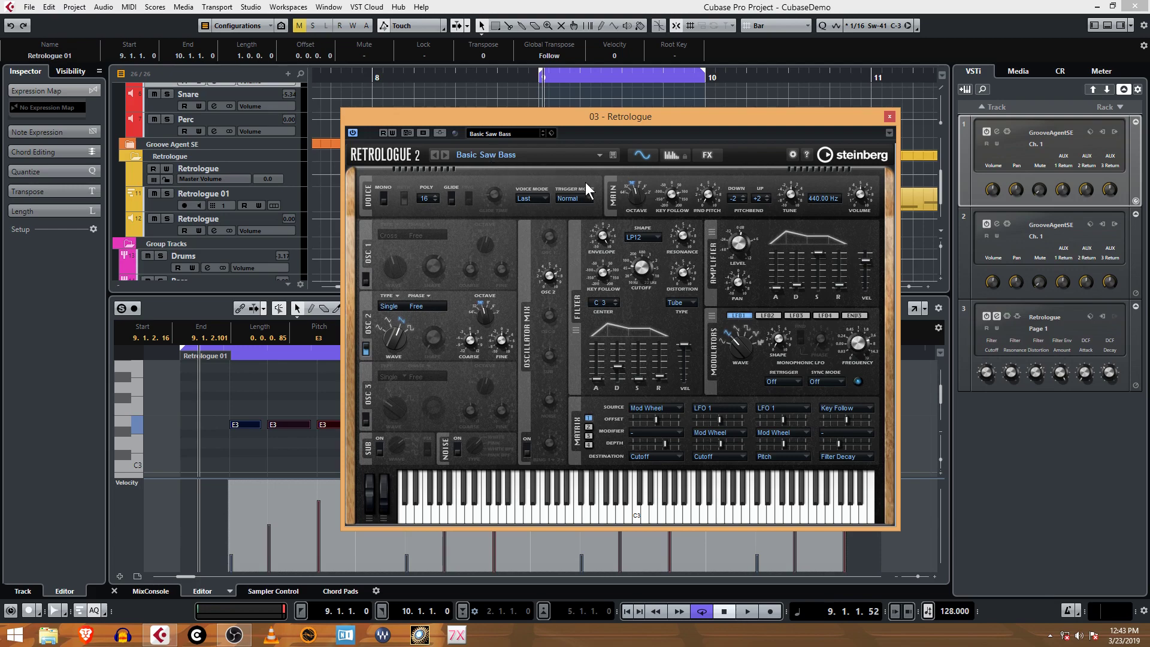
{"action": "left_click_drag", "start_coordinate": [623, 119], "coordinate": [792, 107]}
{"action": "left_click", "coordinate": [603, 121]}
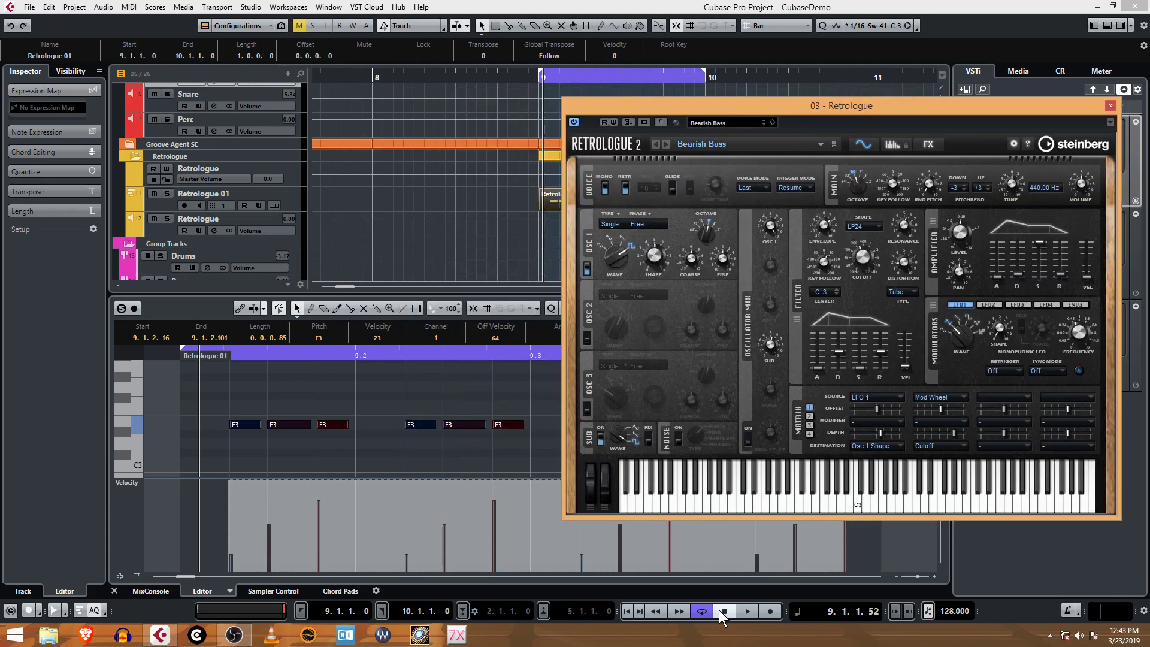
{"action": "left_click", "coordinate": [744, 611]}
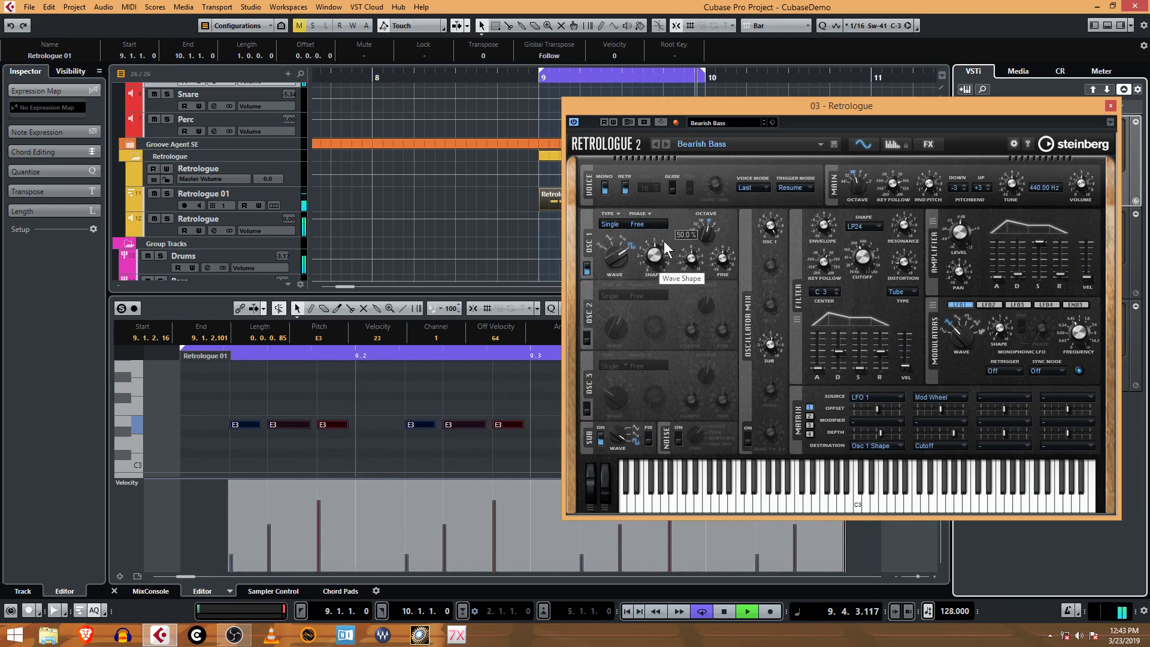
Lower oscillator 1's octave to 16, then to 32.
{"action": "mouse_move", "coordinate": [692, 264]}
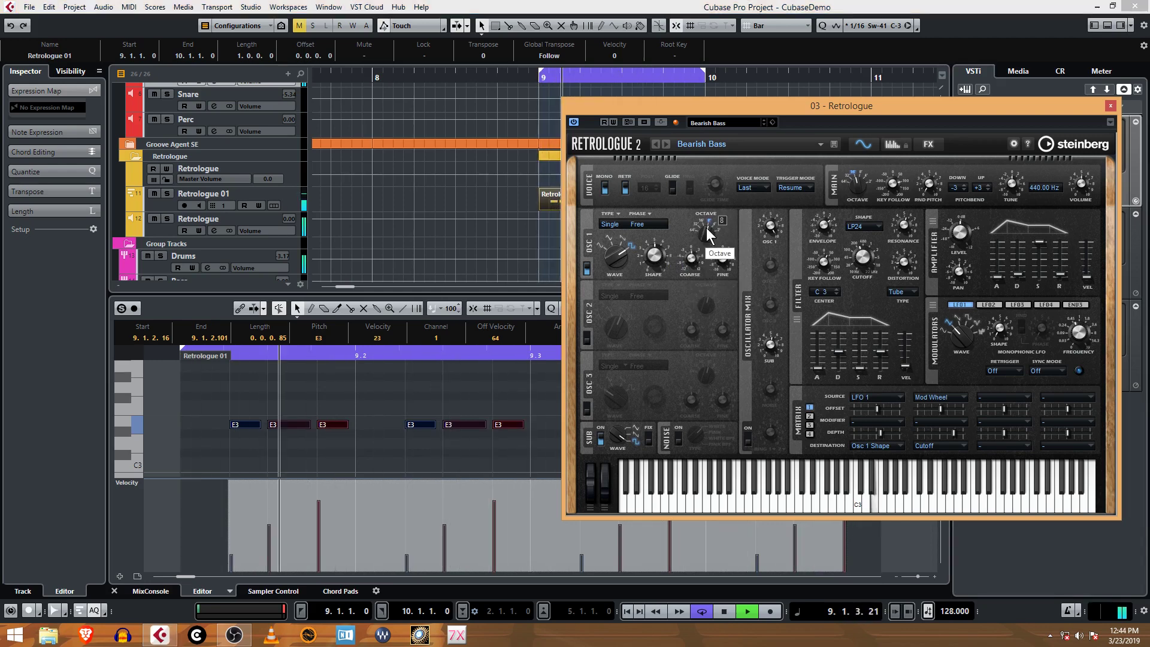
{"action": "left_click_drag", "start_coordinate": [706, 227], "coordinate": [702, 305]}
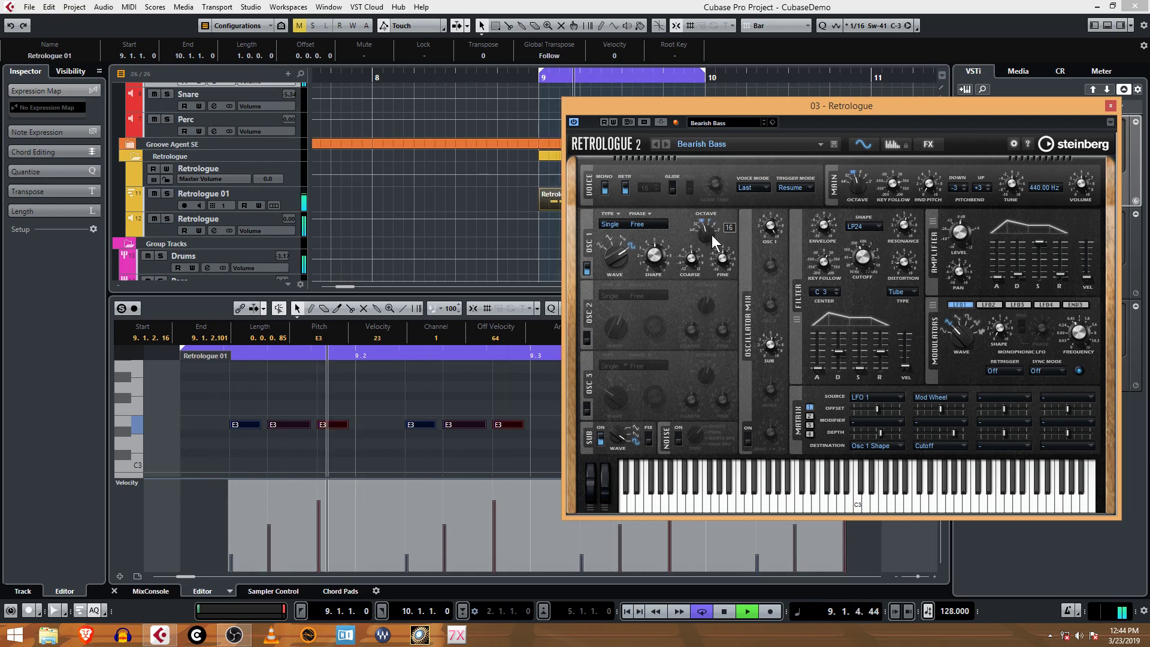
{"action": "mouse_move", "coordinate": [705, 228]}
{"action": "left_mouse_down"}
{"action": "mouse_move", "coordinate": [703, 247]}
{"action": "mouse_move", "coordinate": [699, 233]}
{"action": "left_mouse_up"}
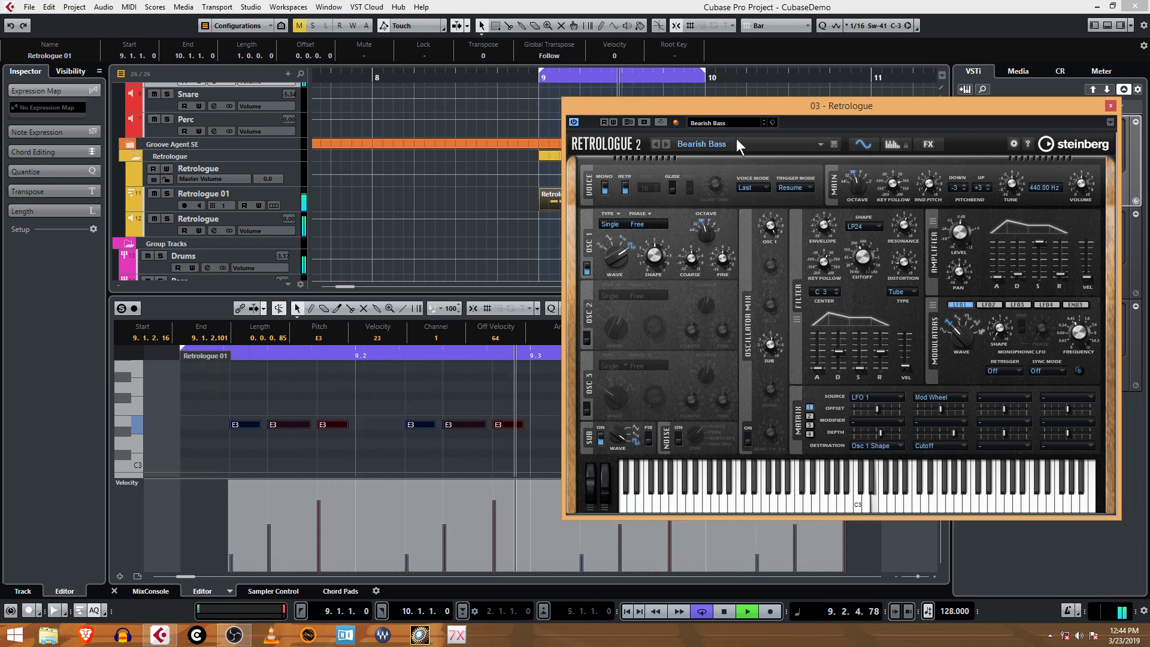
Step through the Retrologue presets to Black Paw and raise oscillator 1's octave from 16 to 8.
{"action": "left_click", "coordinate": [763, 124]}
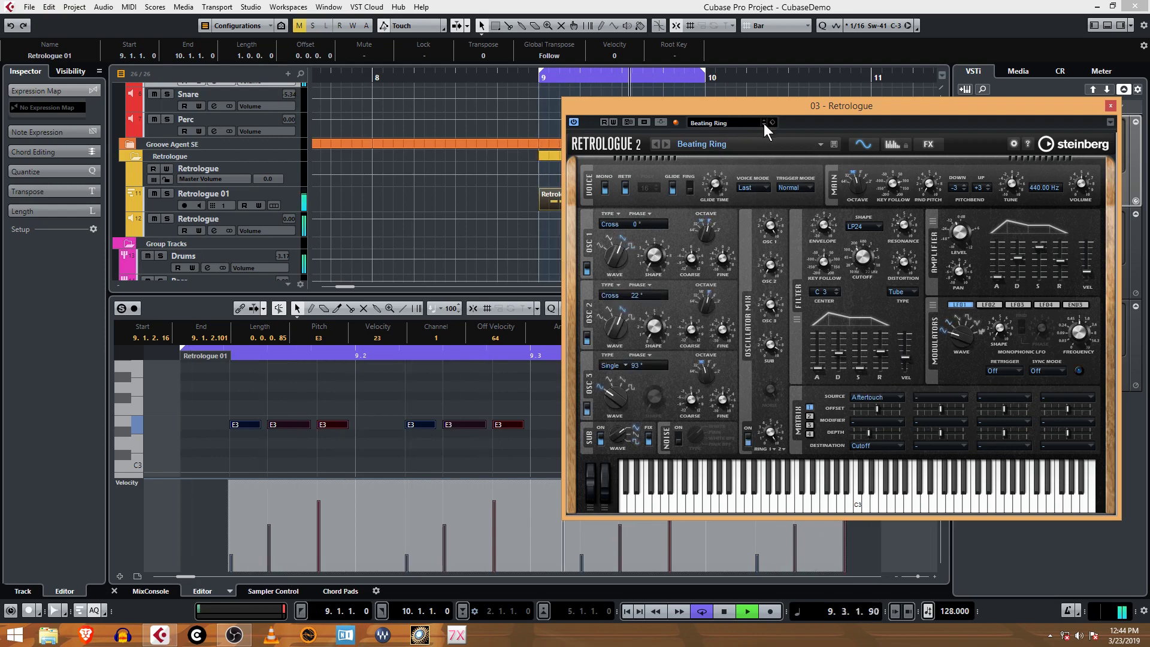
{"action": "left_click", "coordinate": [763, 124]}
{"action": "left_click", "coordinate": [764, 124]}
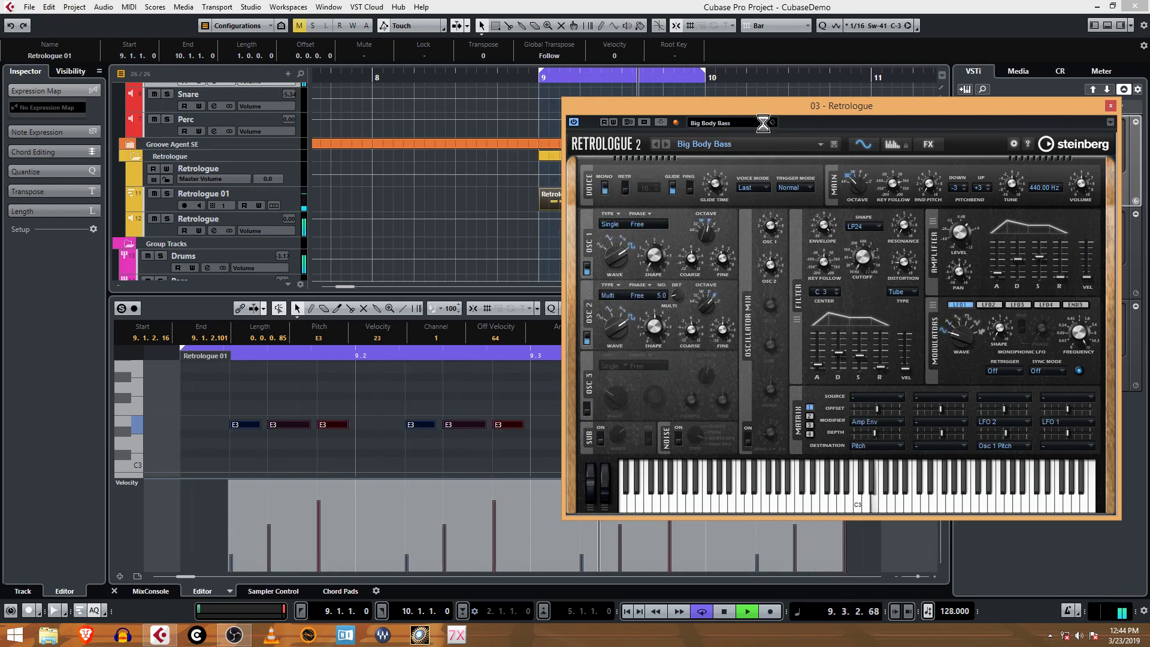
{"action": "left_click", "coordinate": [764, 125]}
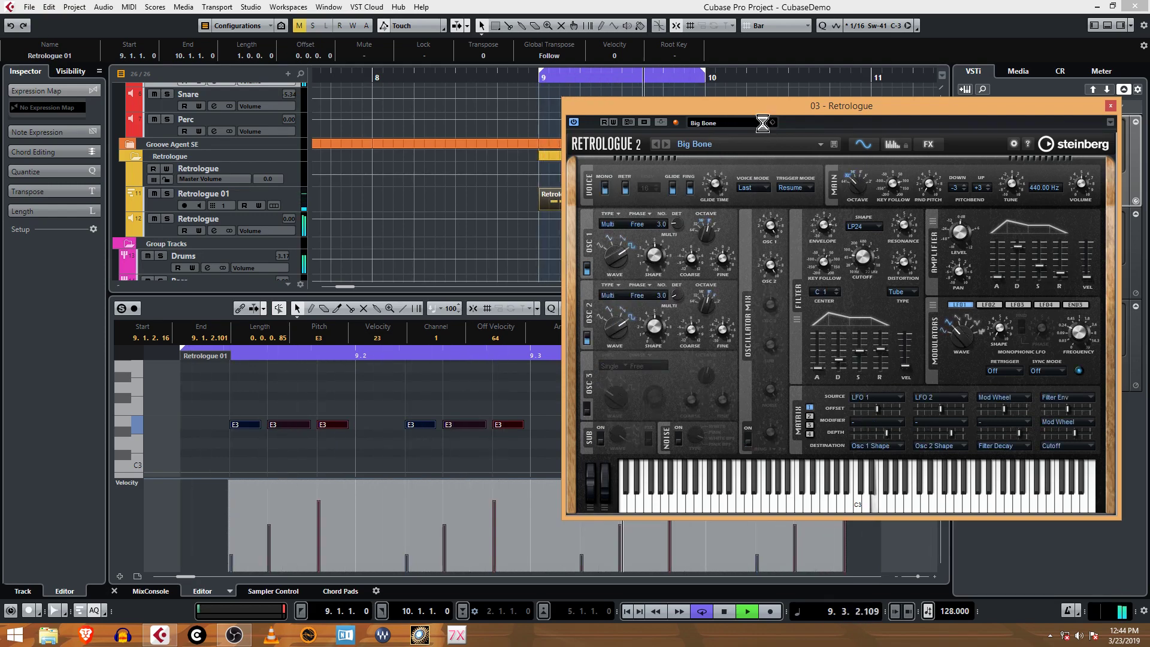
{"action": "left_click", "coordinate": [763, 124]}
{"action": "left_click", "coordinate": [764, 125]}
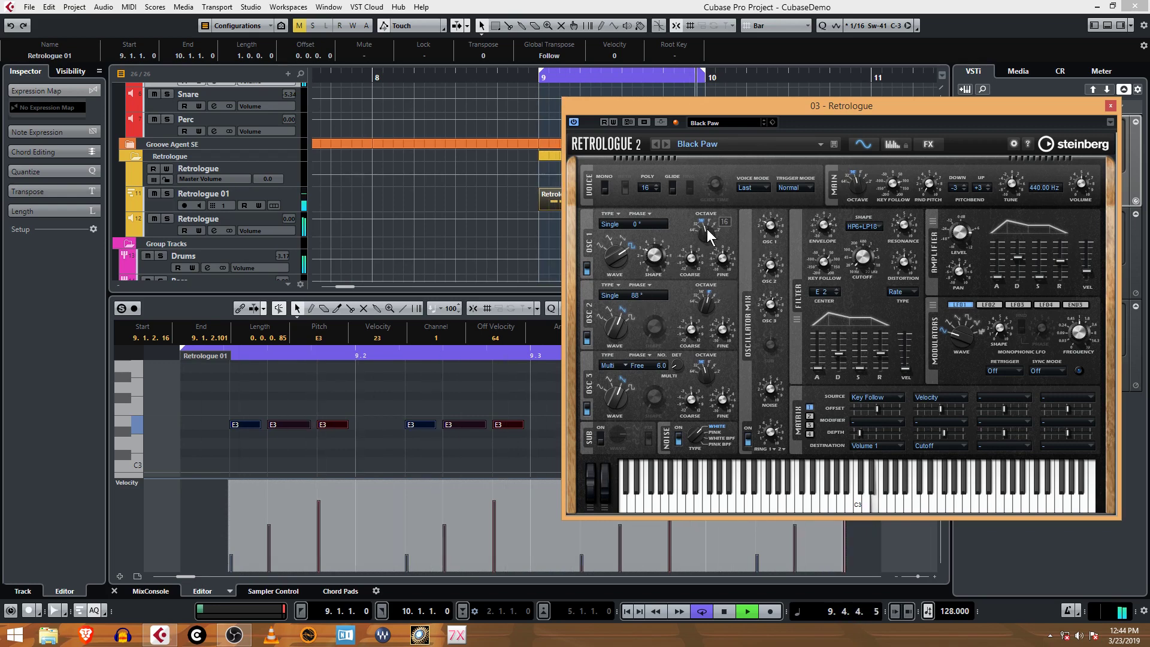
{"action": "left_click_drag", "start_coordinate": [708, 234], "coordinate": [709, 215]}
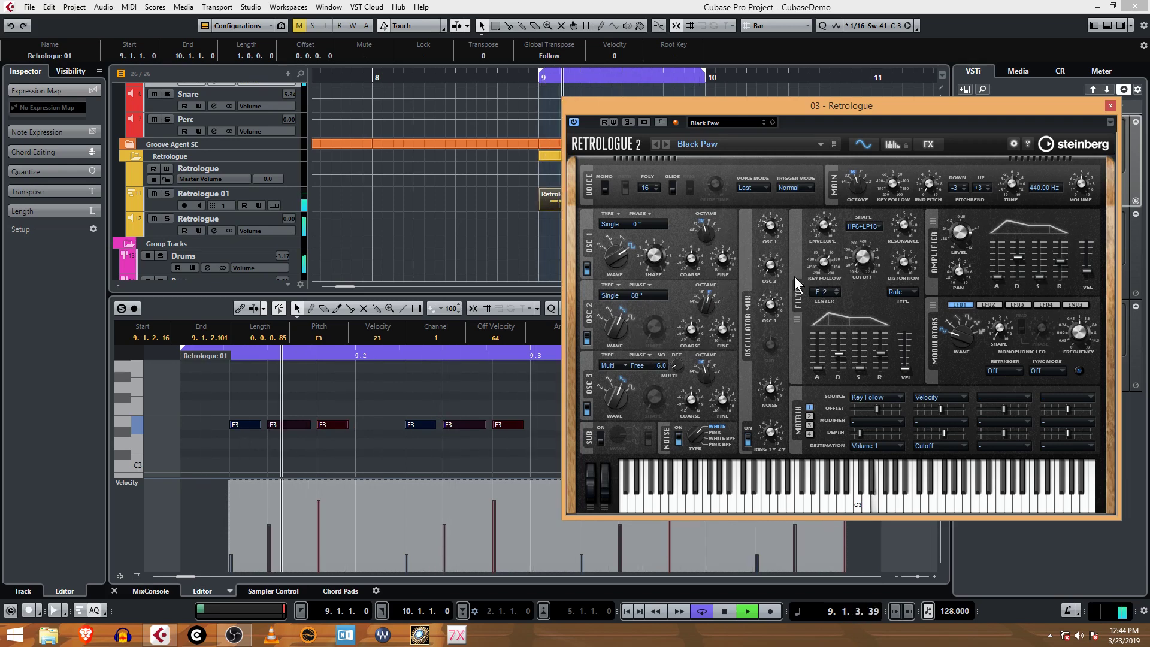
Tune Black Paw to 444 Hz, raise the main volume, and drop oscillator 1 an octave.
{"action": "left_click", "coordinate": [1036, 190]}
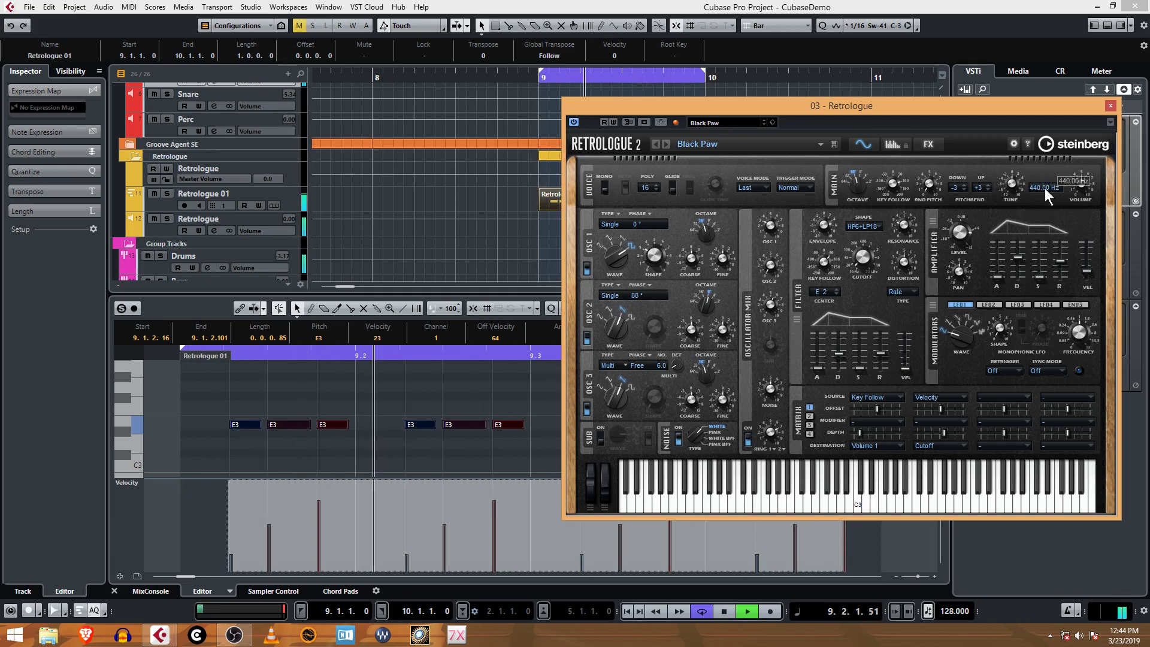
{"action": "left_click", "coordinate": [940, 110]}
{"action": "left_click_drag", "start_coordinate": [940, 110], "coordinate": [911, 110]}
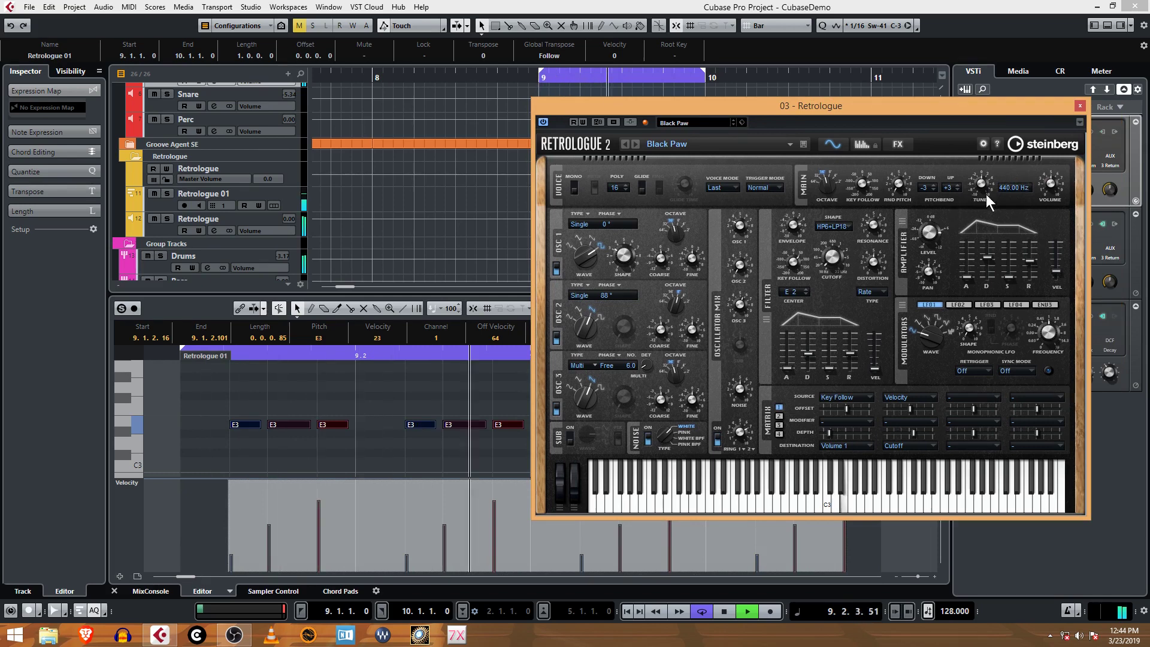
{"action": "left_click", "coordinate": [1007, 189]}
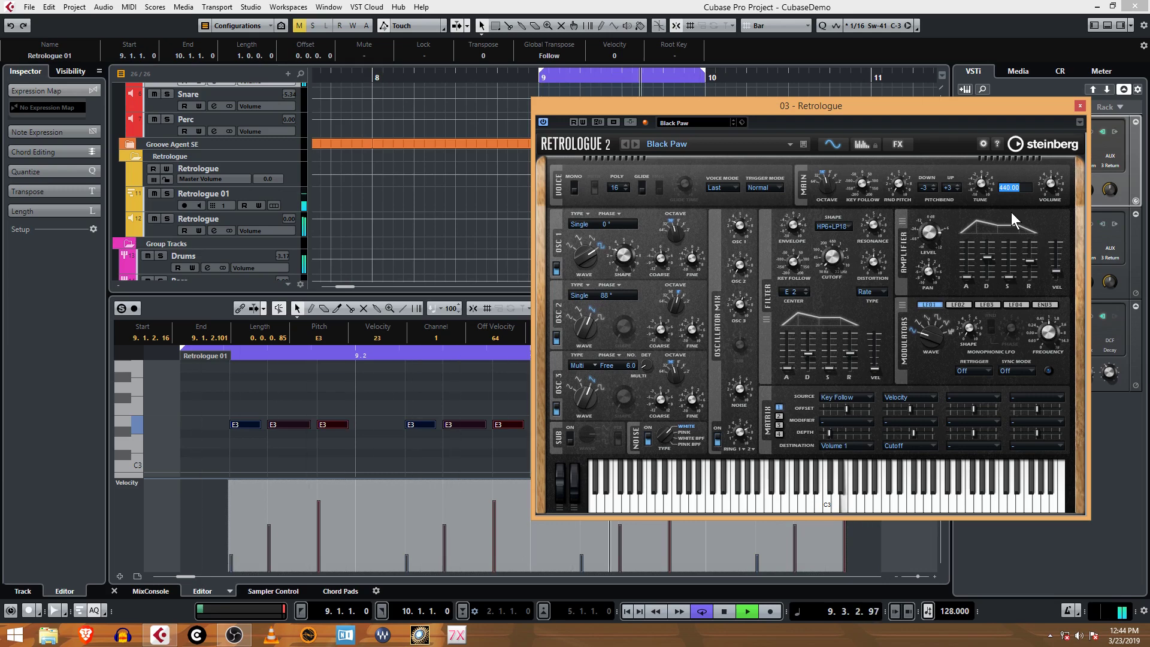
{"action": "type", "text": "444"}
{"action": "key", "text": "Return"}
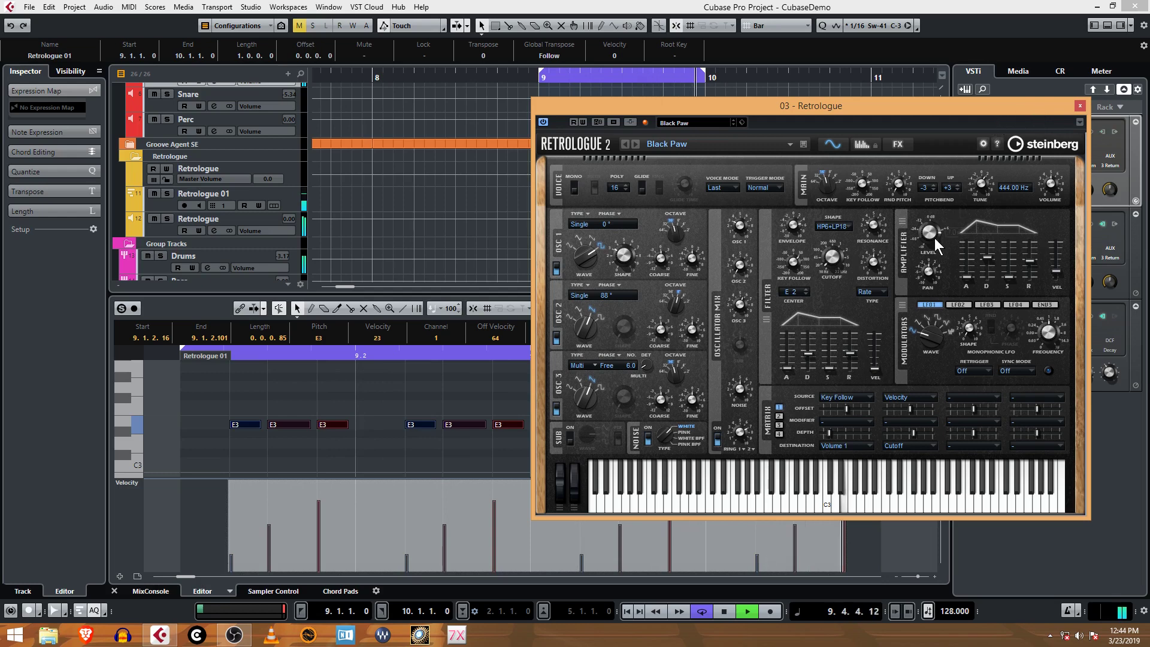
{"action": "left_click_drag", "start_coordinate": [1054, 182], "coordinate": [1054, 163]}
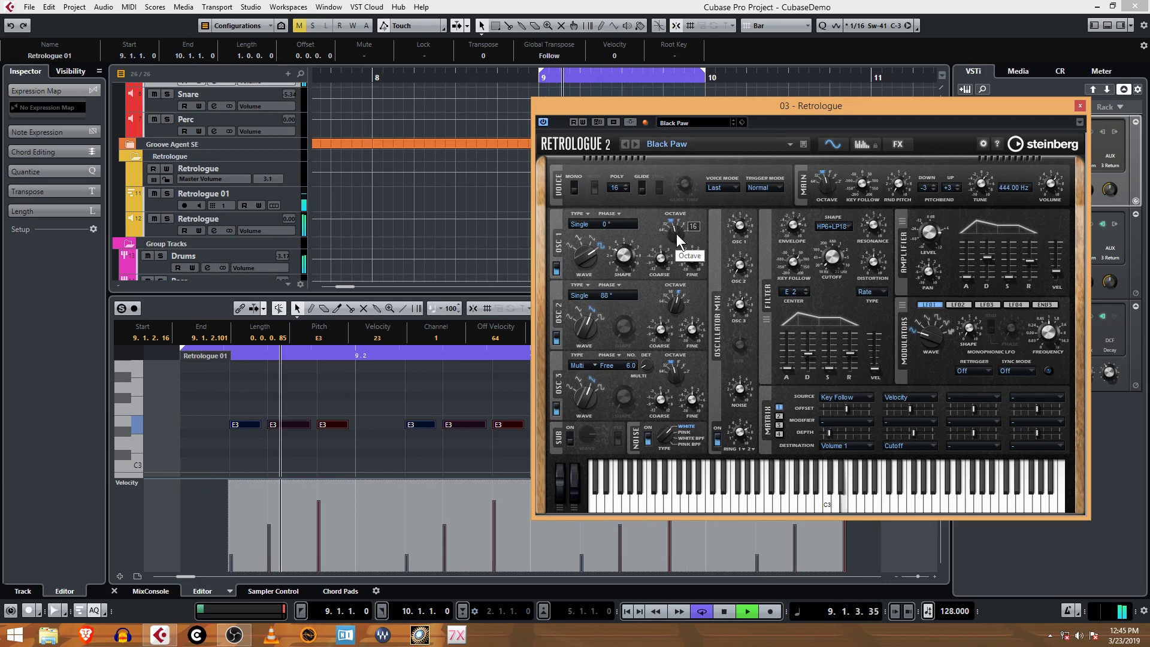
{"action": "left_click_drag", "start_coordinate": [678, 240], "coordinate": [674, 318]}
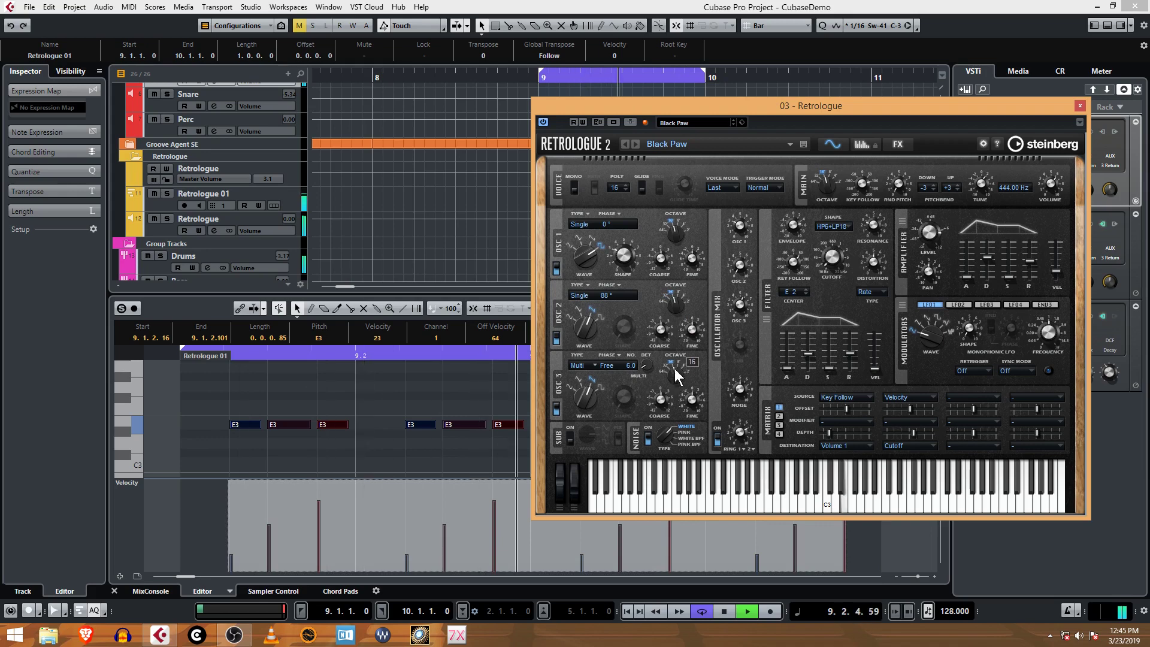
Adjust oscillator 3's octave, then shorten filter envelope decay and release and reduce its velocity.
{"action": "left_click_drag", "start_coordinate": [674, 366], "coordinate": [676, 376]}
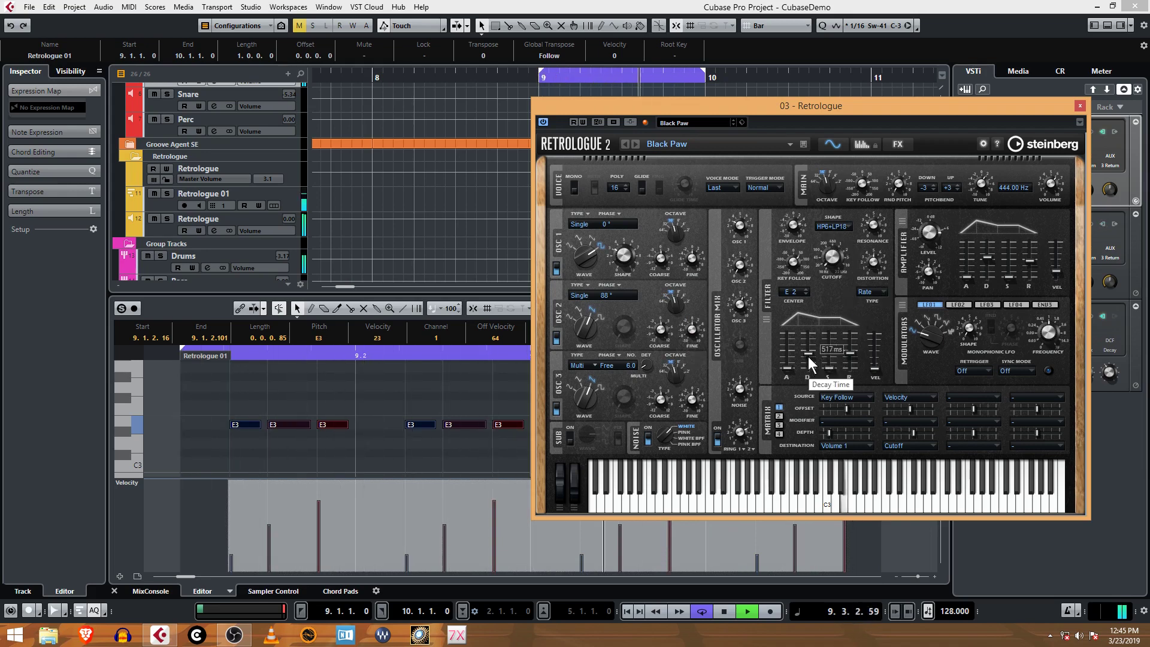
{"action": "left_click_drag", "start_coordinate": [809, 337], "coordinate": [809, 349]}
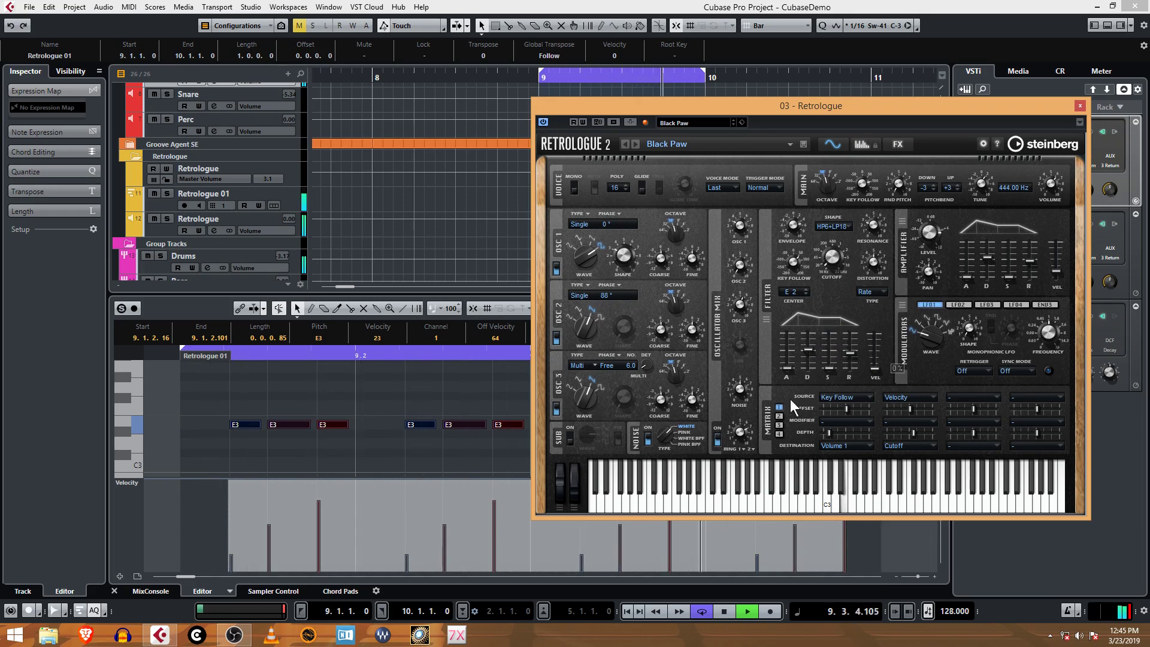
{"action": "mouse_move", "coordinate": [807, 350]}
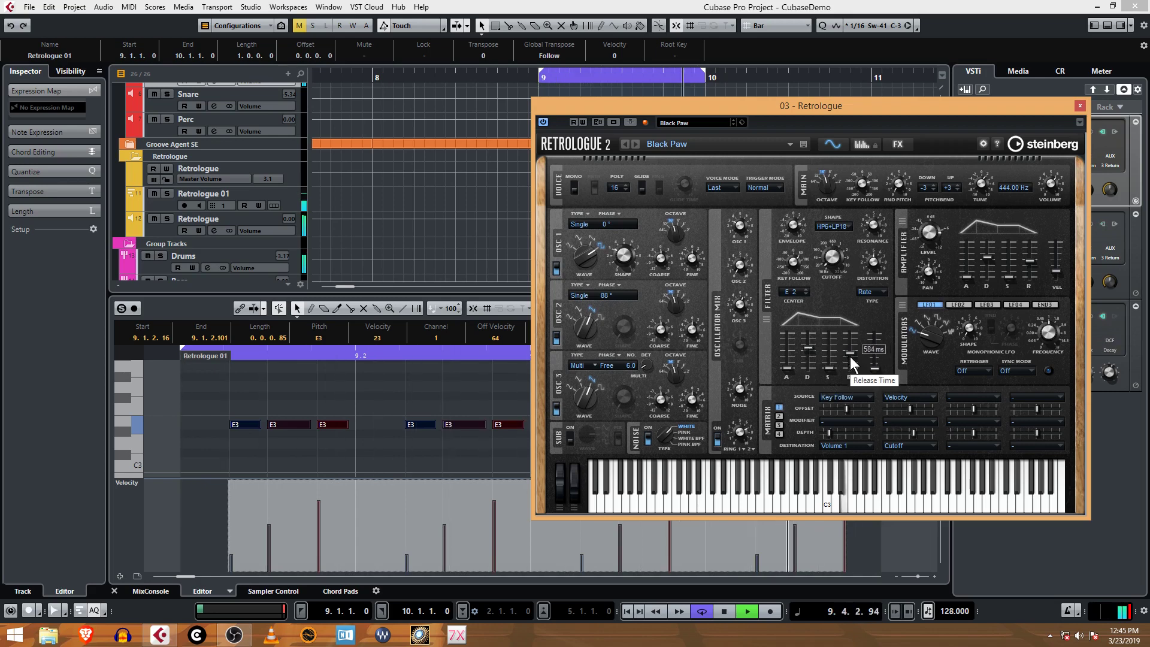
{"action": "left_click_drag", "start_coordinate": [850, 357], "coordinate": [811, 332]}
{"action": "mouse_move", "coordinate": [874, 372]}
{"action": "mouse_move", "coordinate": [874, 354]}
{"action": "left_mouse_down"}
{"action": "mouse_move", "coordinate": [878, 366]}
{"action": "mouse_move", "coordinate": [878, 344]}
{"action": "left_mouse_up"}
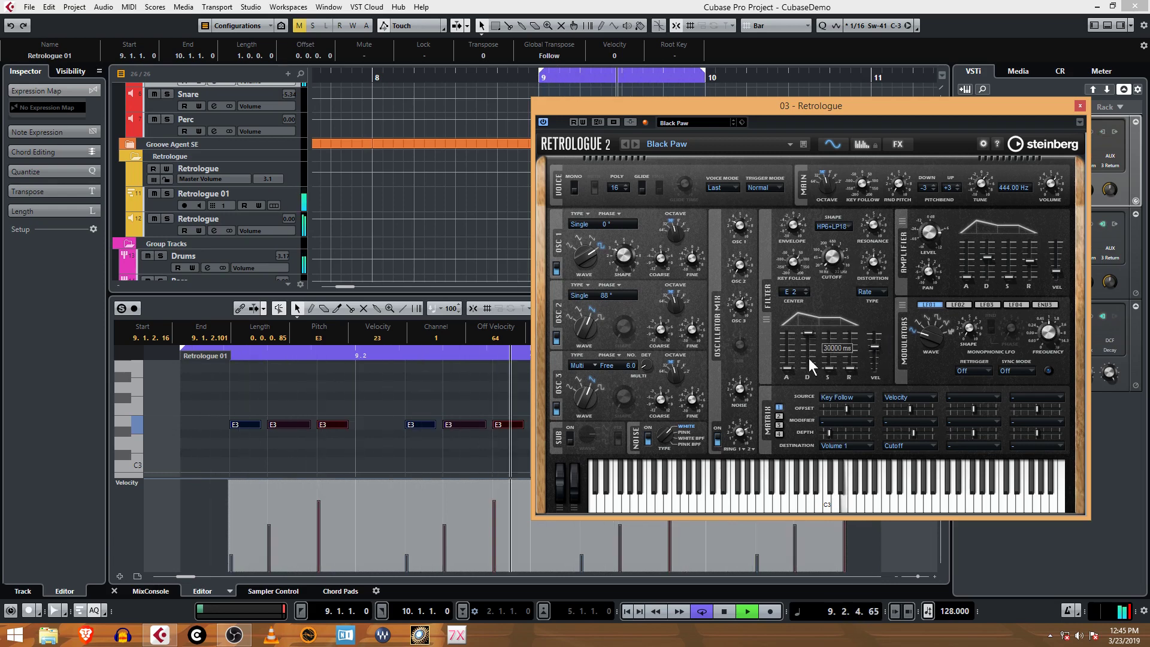
{"action": "left_click_drag", "start_coordinate": [875, 348], "coordinate": [875, 355]}
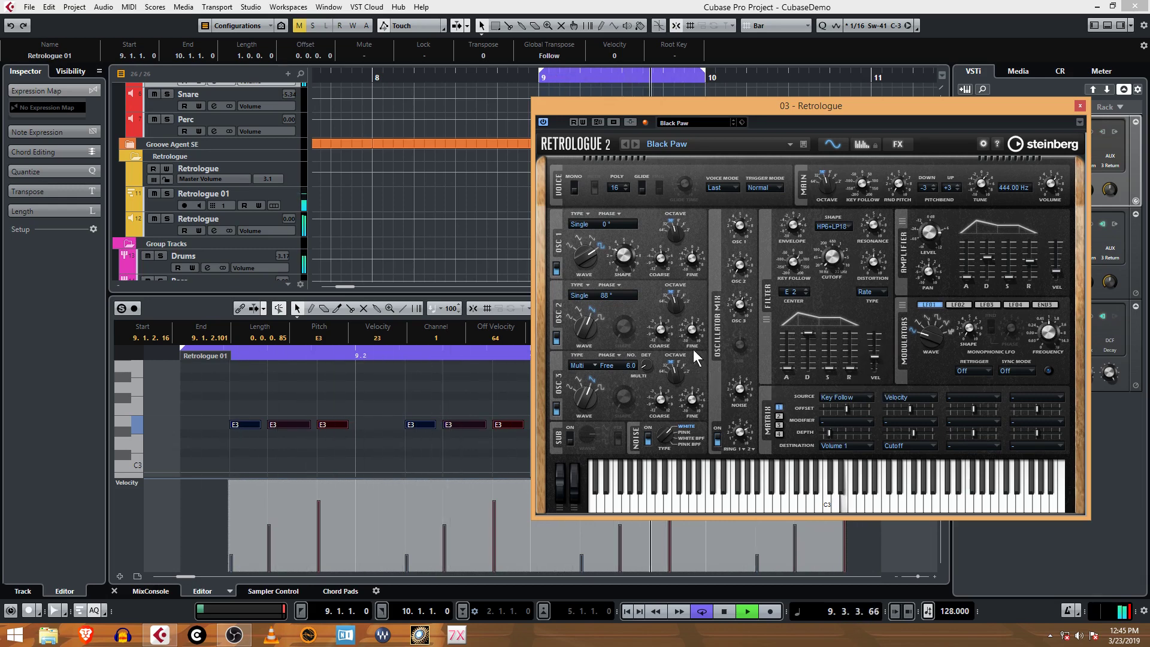
Turn on the sub oscillator and lengthen the amplifier envelope decay.
{"action": "left_click", "coordinate": [572, 439]}
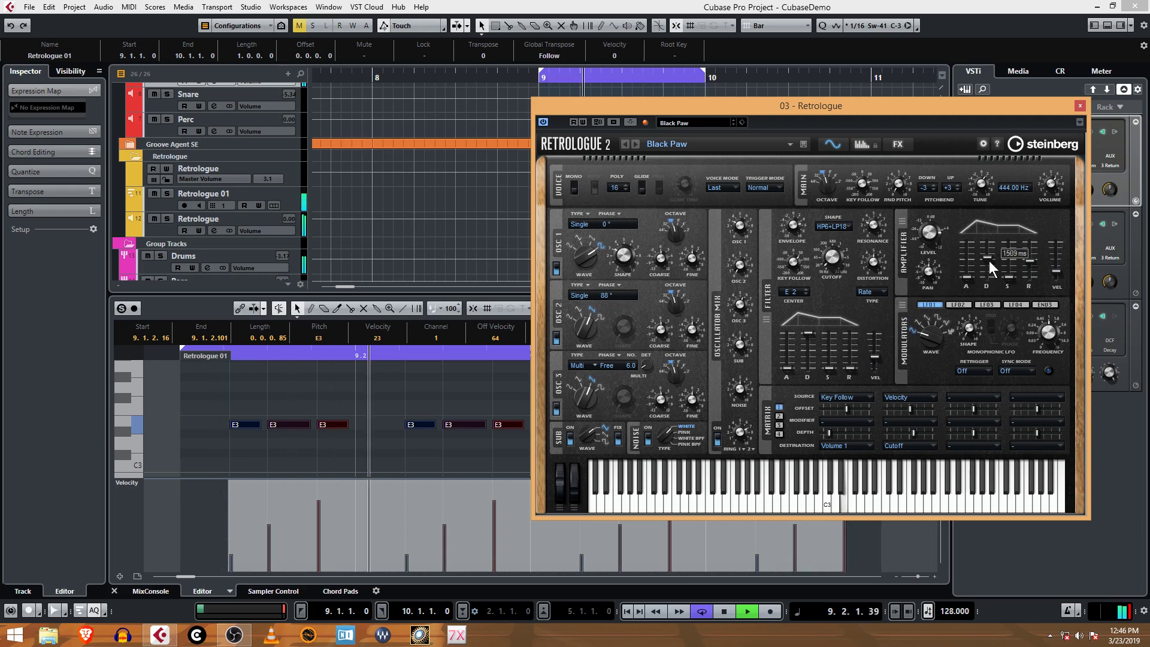
{"action": "mouse_move", "coordinate": [990, 260]}
{"action": "left_mouse_down"}
{"action": "mouse_move", "coordinate": [987, 241]}
{"action": "mouse_move", "coordinate": [987, 254]}
{"action": "left_mouse_up"}
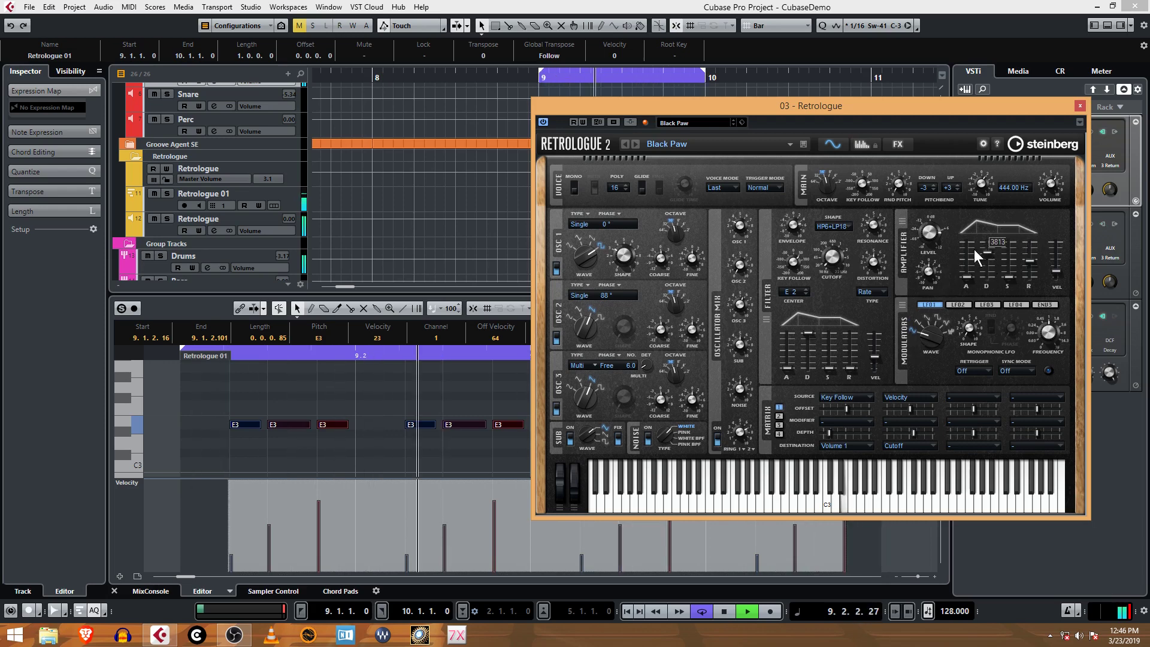
{"action": "mouse_move", "coordinate": [932, 278]}
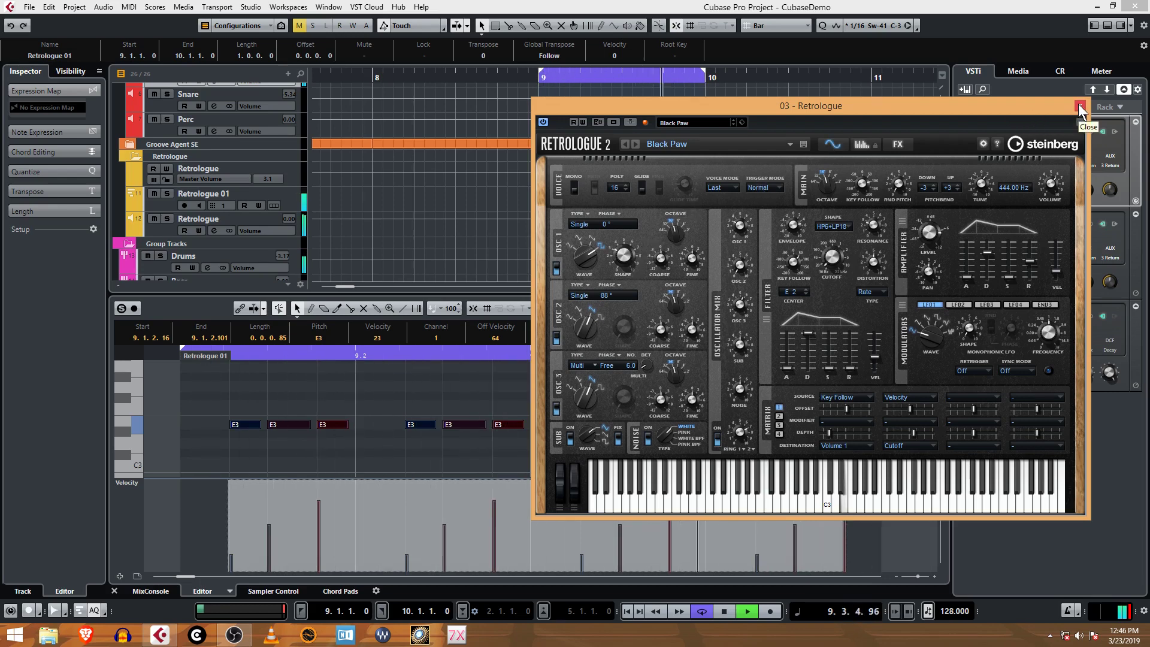
{"action": "scroll", "coordinate": [236, 406], "scroll_direction": "down", "scroll_amount": 1}
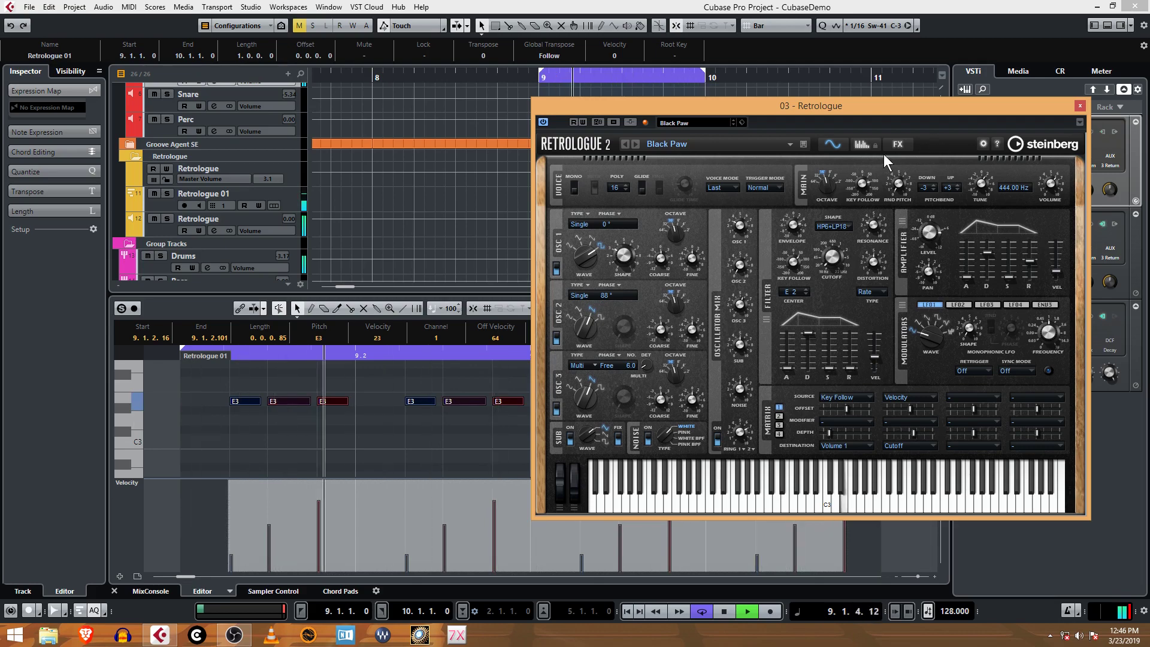
On the FX page, lower the reverb mix and set the delay to 1/4D at 16 % mix.
{"action": "left_click", "coordinate": [896, 146]}
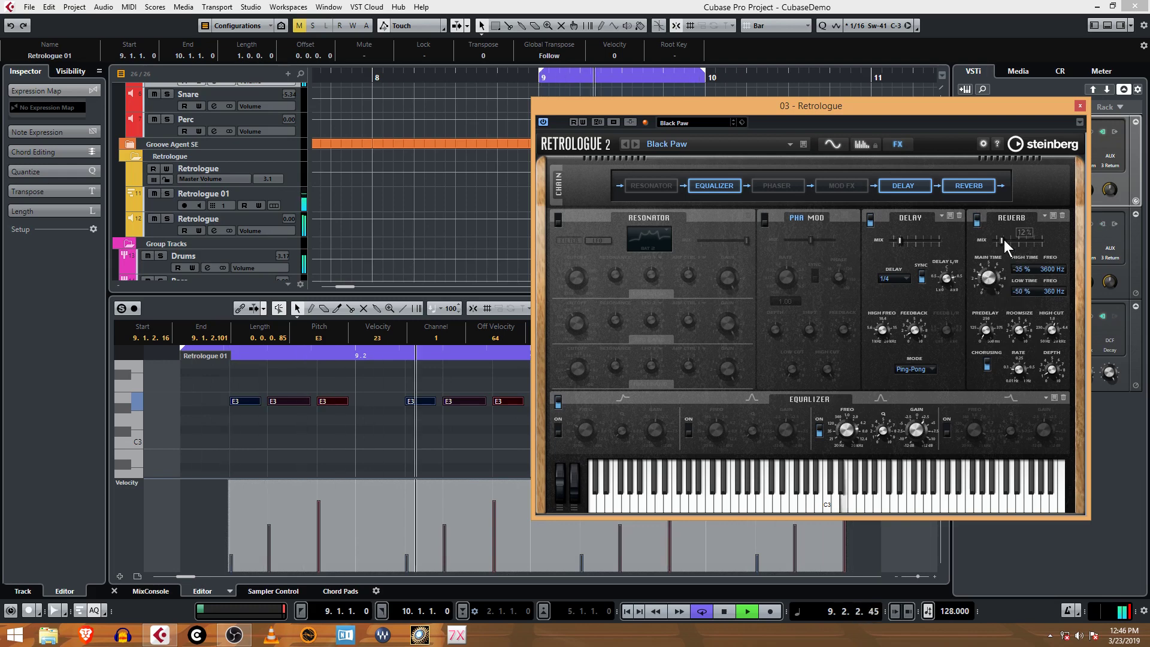
{"action": "mouse_move", "coordinate": [1006, 240]}
{"action": "left_click_drag", "start_coordinate": [1014, 238], "coordinate": [1005, 242]}
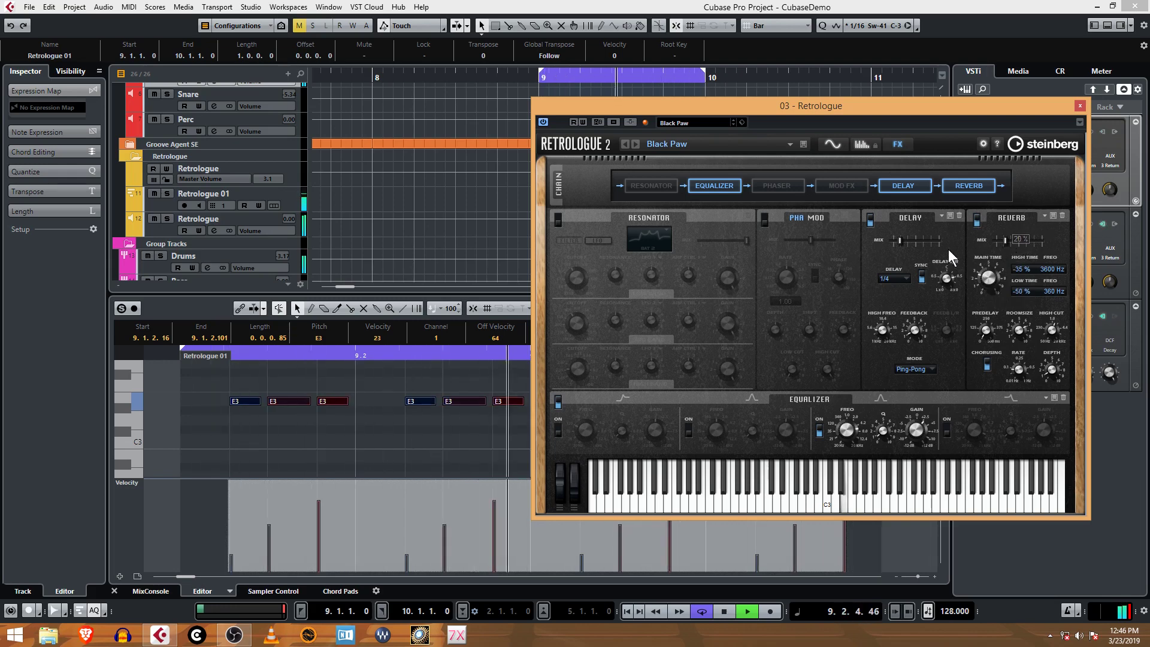
{"action": "mouse_move", "coordinate": [905, 243]}
{"action": "left_click_drag", "start_coordinate": [900, 239], "coordinate": [911, 240]}
{"action": "left_click", "coordinate": [905, 278]}
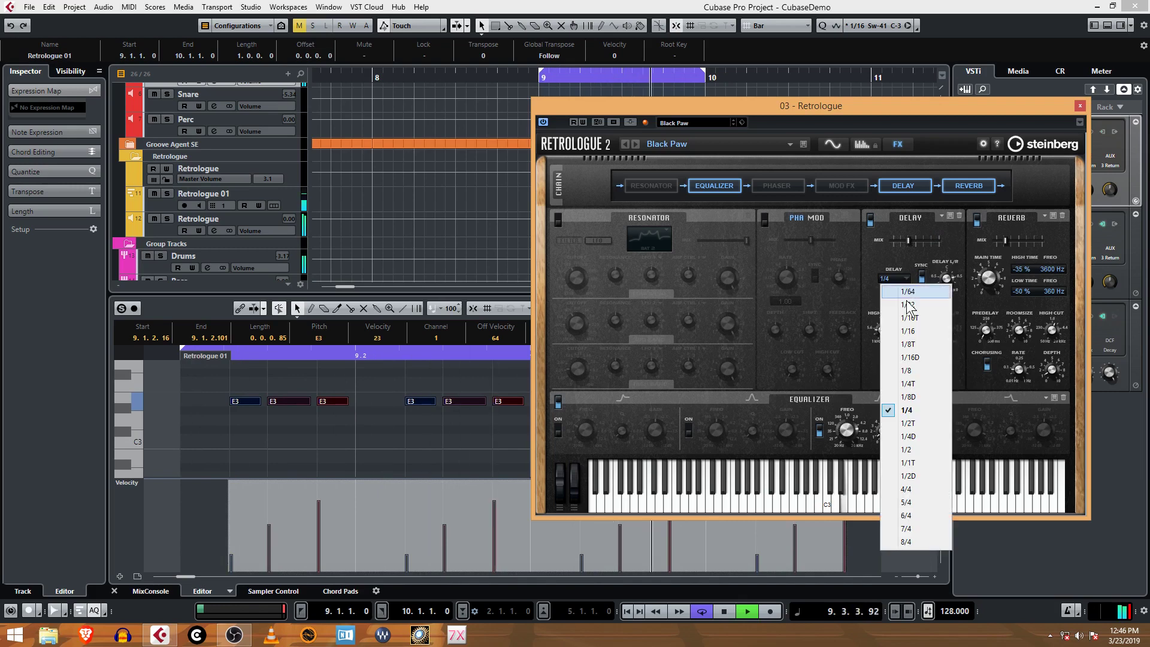
{"action": "left_click", "coordinate": [933, 436]}
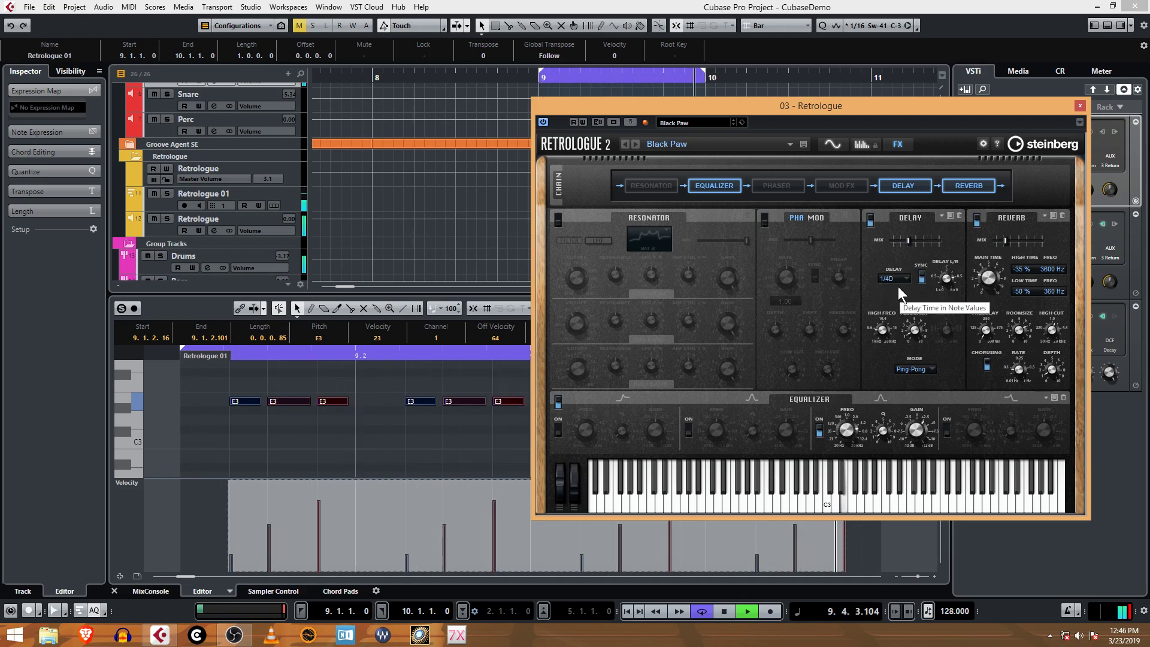
{"action": "mouse_move", "coordinate": [911, 242]}
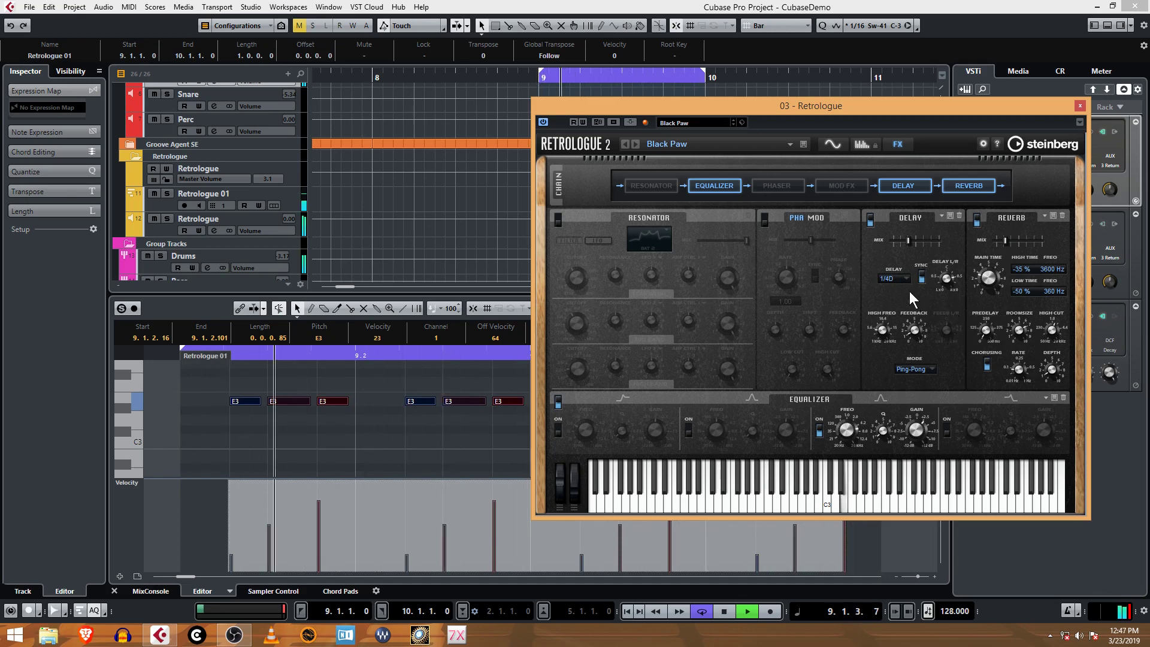
{"action": "left_click_drag", "start_coordinate": [920, 240], "coordinate": [904, 242]}
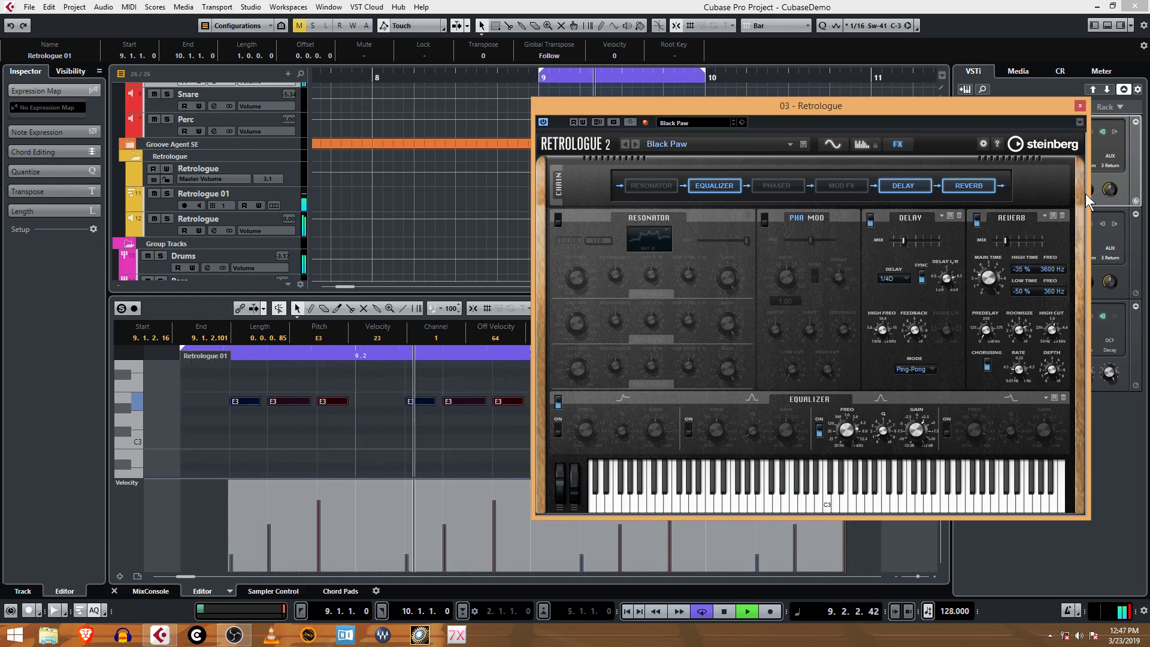
Audition the patch, close the Retrologue window, and play the bass part from bar 9.
{"action": "key", "text": "space"}
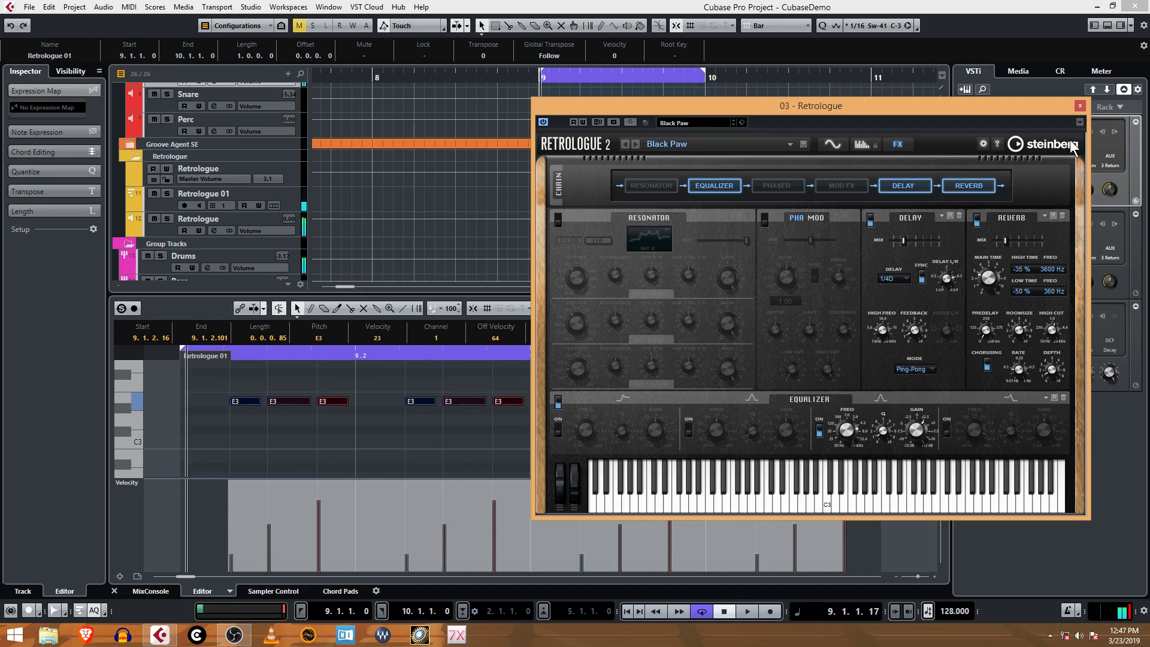
{"action": "key", "text": "space"}
{"action": "key", "text": "space"}
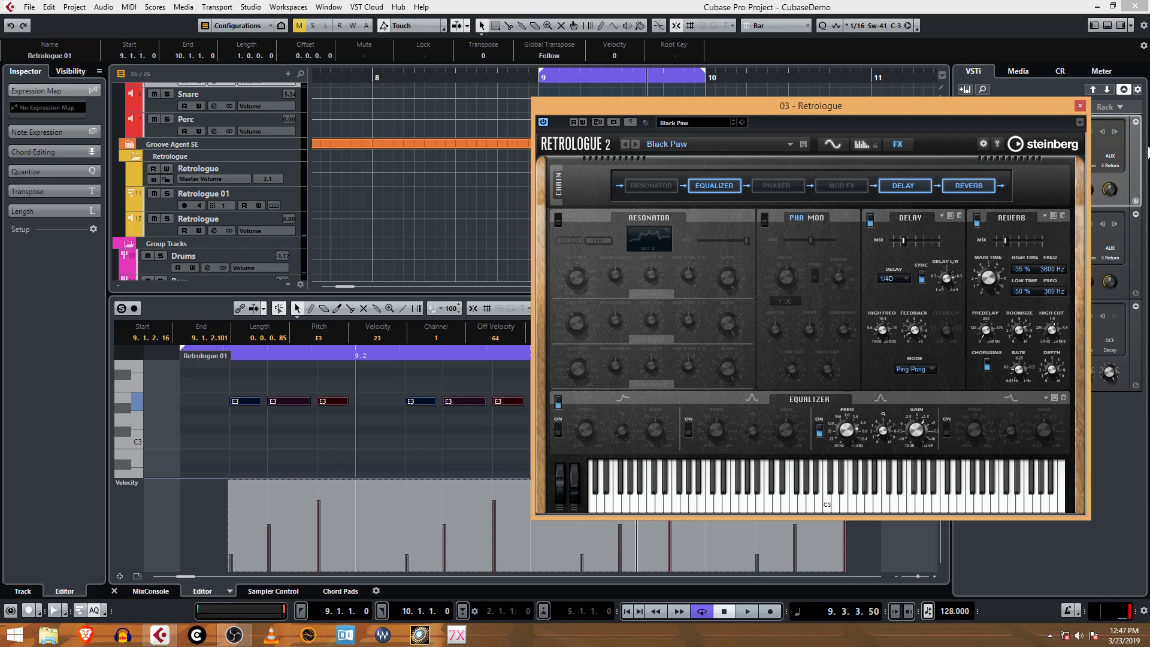
{"action": "left_click", "coordinate": [1079, 105]}
{"action": "left_click", "coordinate": [552, 76]}
{"action": "key", "text": "space"}
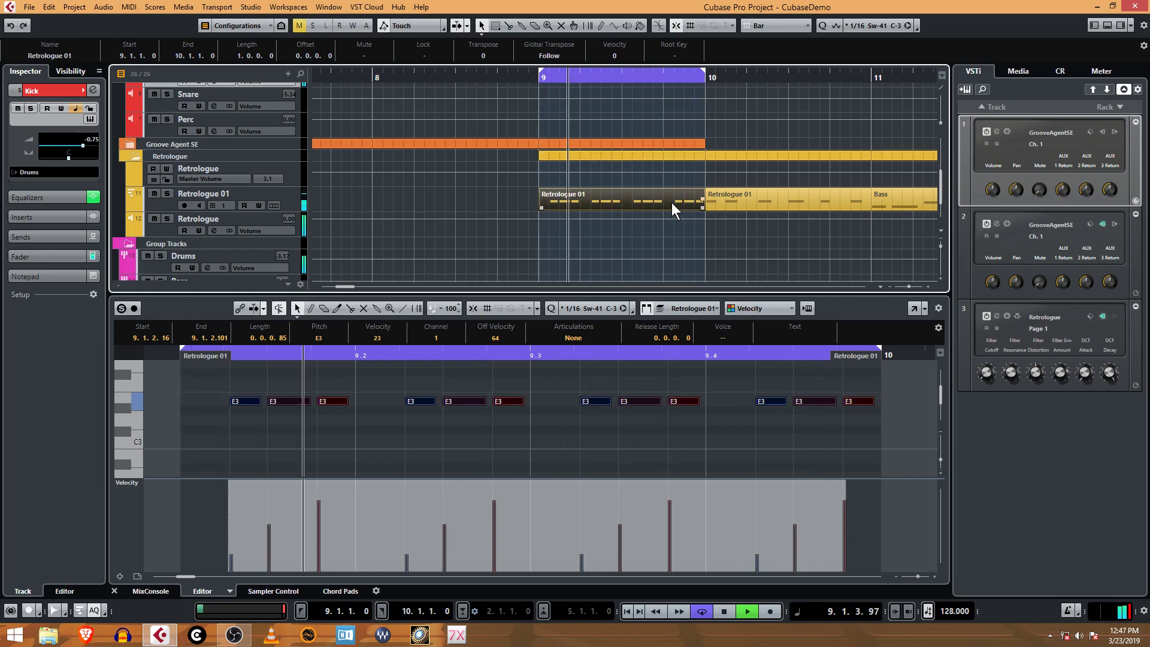
{"action": "key", "text": "space"}
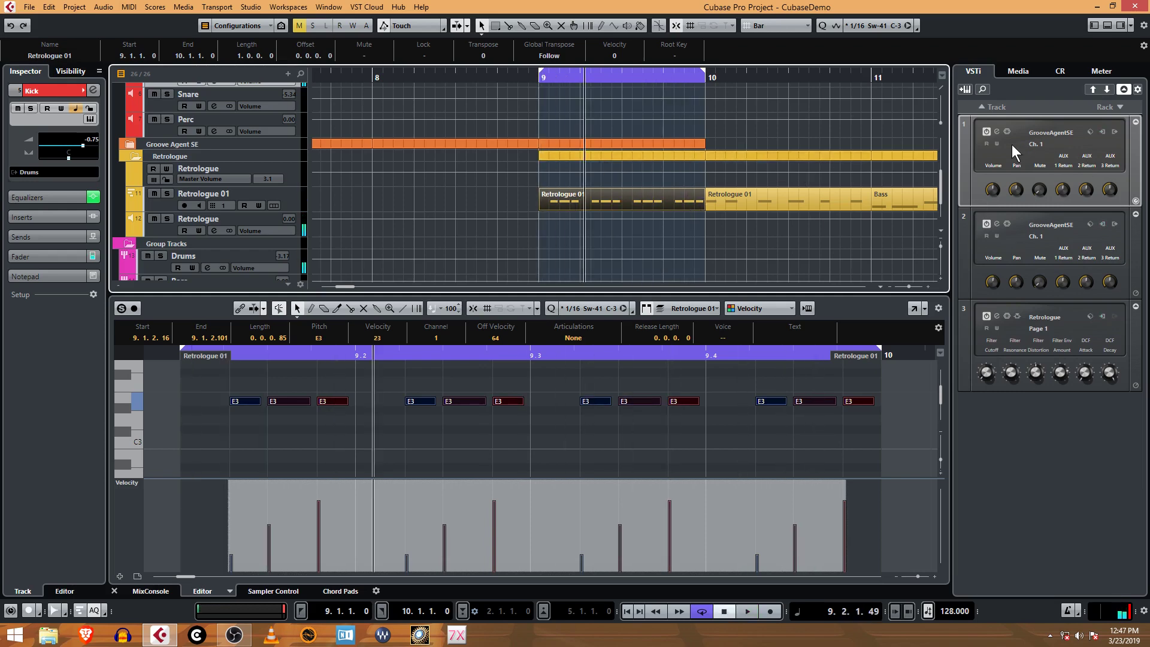
{"action": "left_click", "coordinate": [997, 316]}
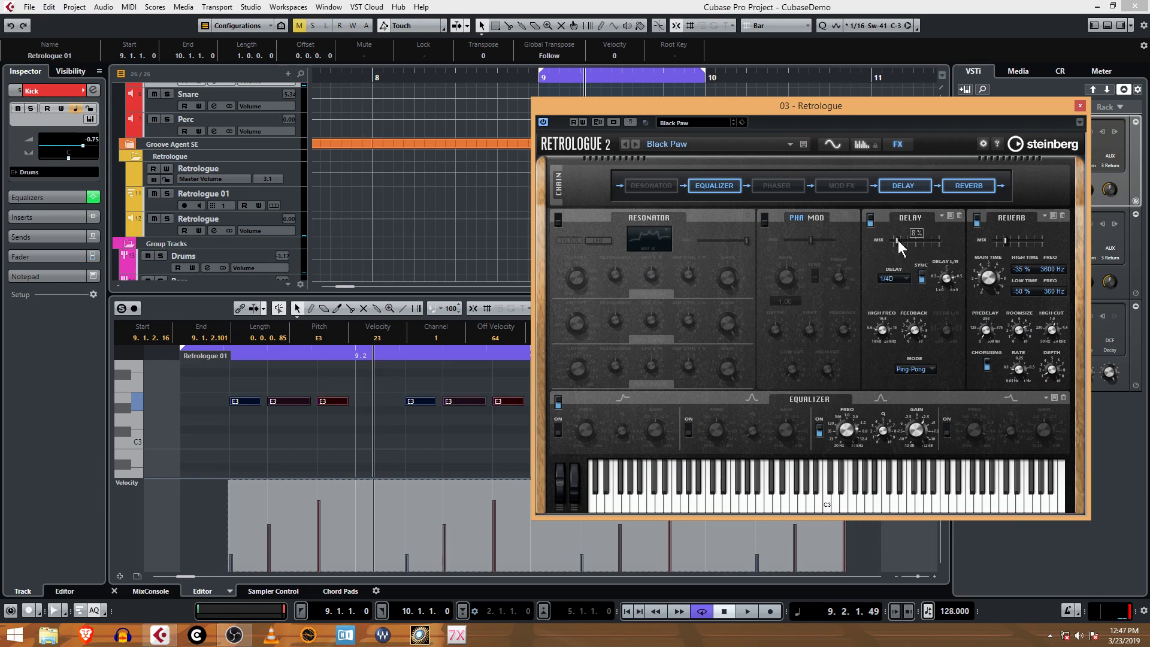
Close the Retrologue window, start playback from bar 9, and open the MixConsole.
{"action": "left_click", "coordinate": [1078, 105]}
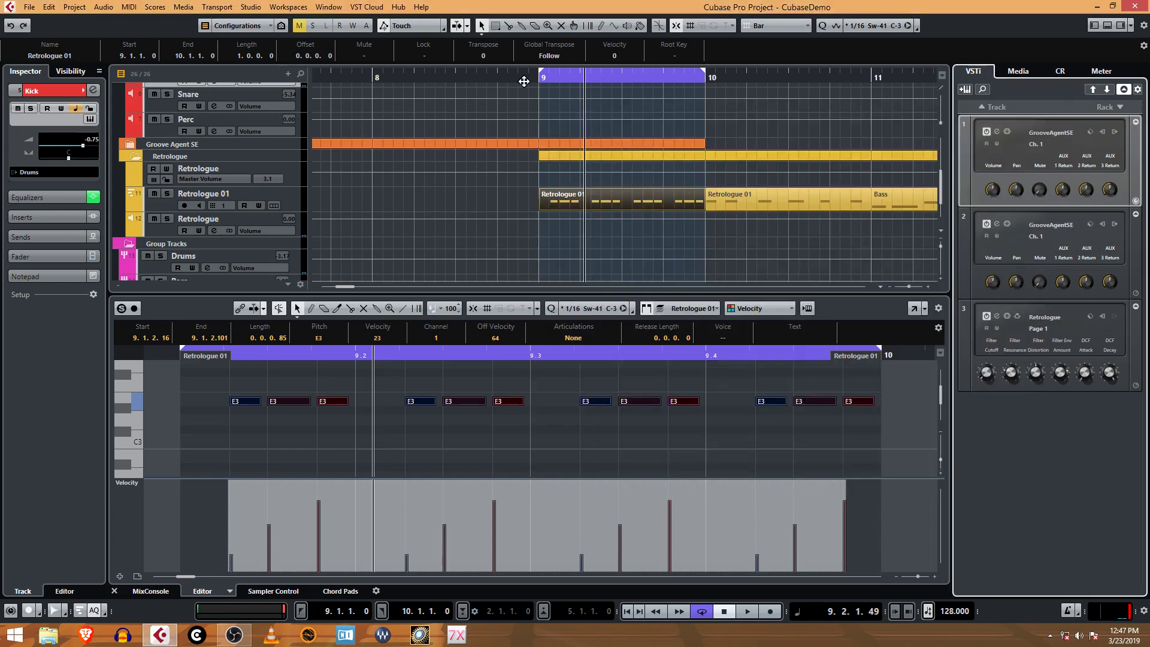
{"action": "left_click", "coordinate": [545, 77]}
{"action": "key", "text": "space"}
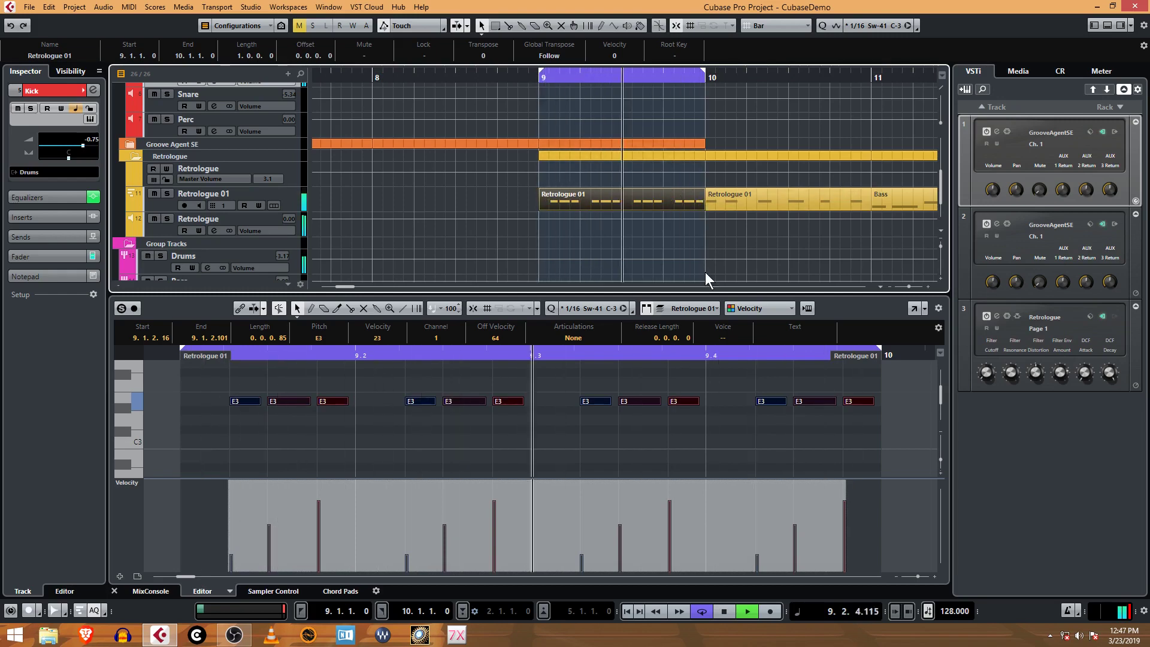
{"action": "key", "text": "F3"}
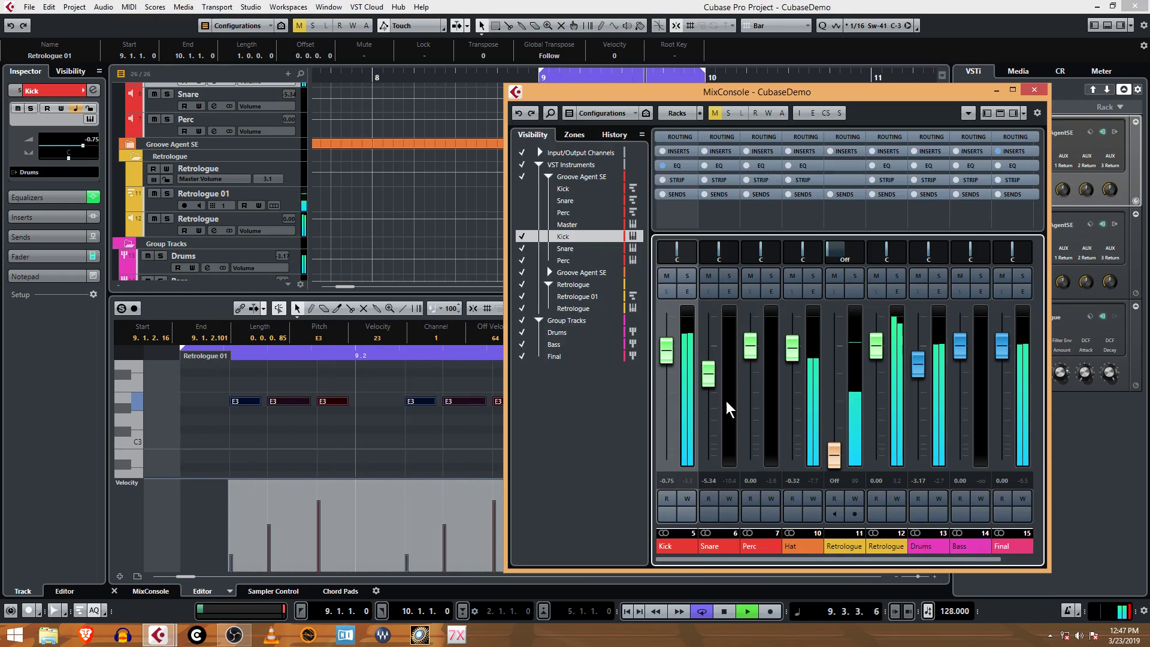
Route the Retrologue track's output to the Bass group, then reselect the Retrologue track.
{"action": "left_click", "coordinate": [161, 231]}
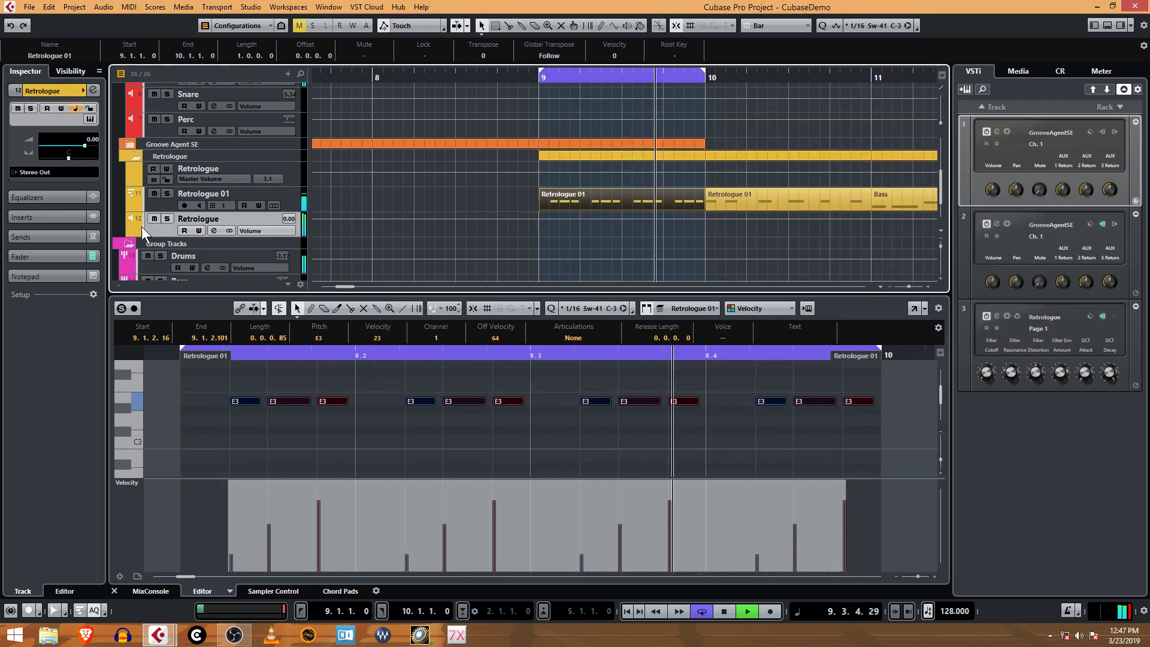
{"action": "left_click", "coordinate": [51, 174]}
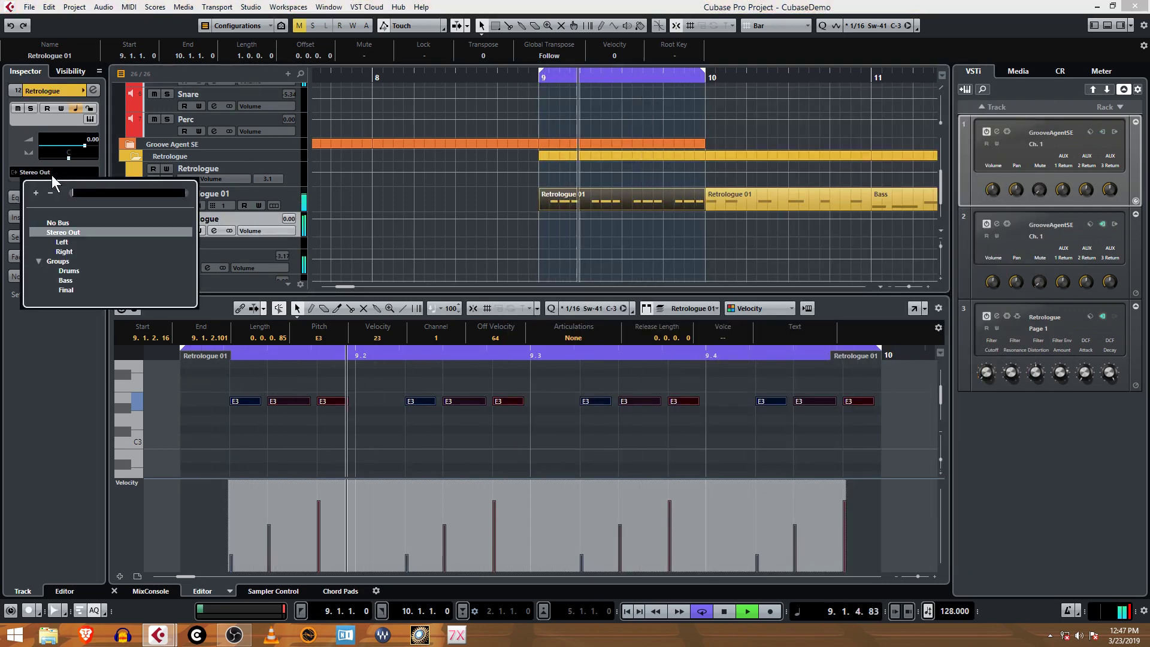
{"action": "left_click", "coordinate": [76, 279]}
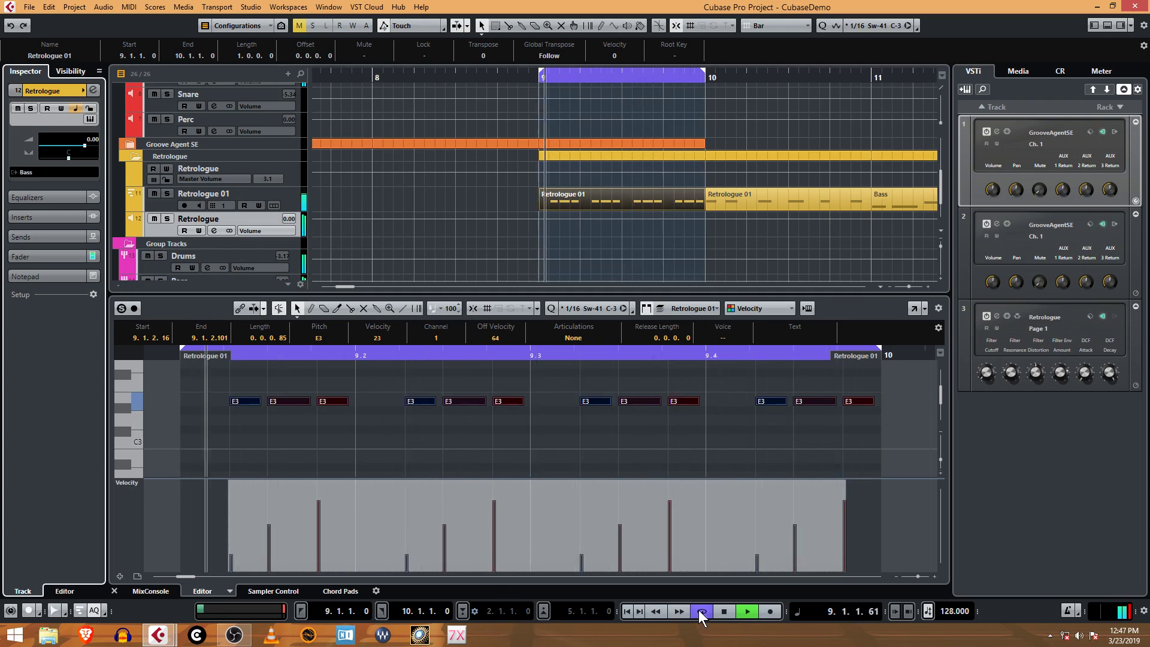
{"action": "scroll", "coordinate": [185, 235], "scroll_direction": "down", "scroll_amount": 2}
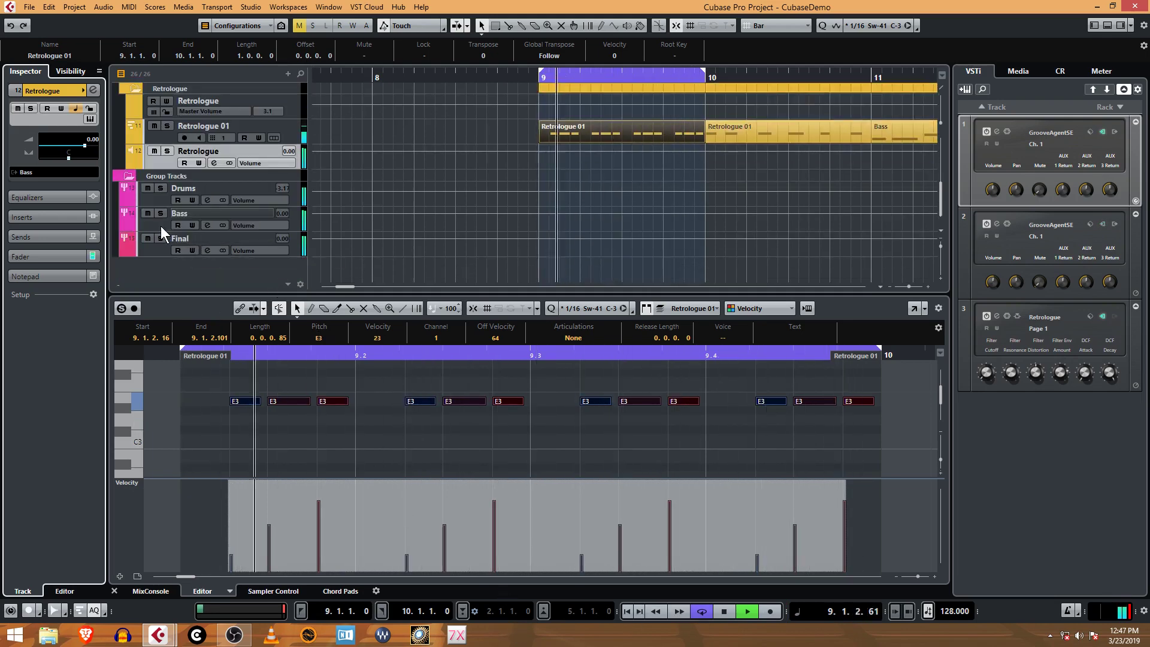
{"action": "left_click", "coordinate": [160, 225]}
{"action": "scroll", "coordinate": [166, 196], "scroll_direction": "up", "scroll_amount": 2}
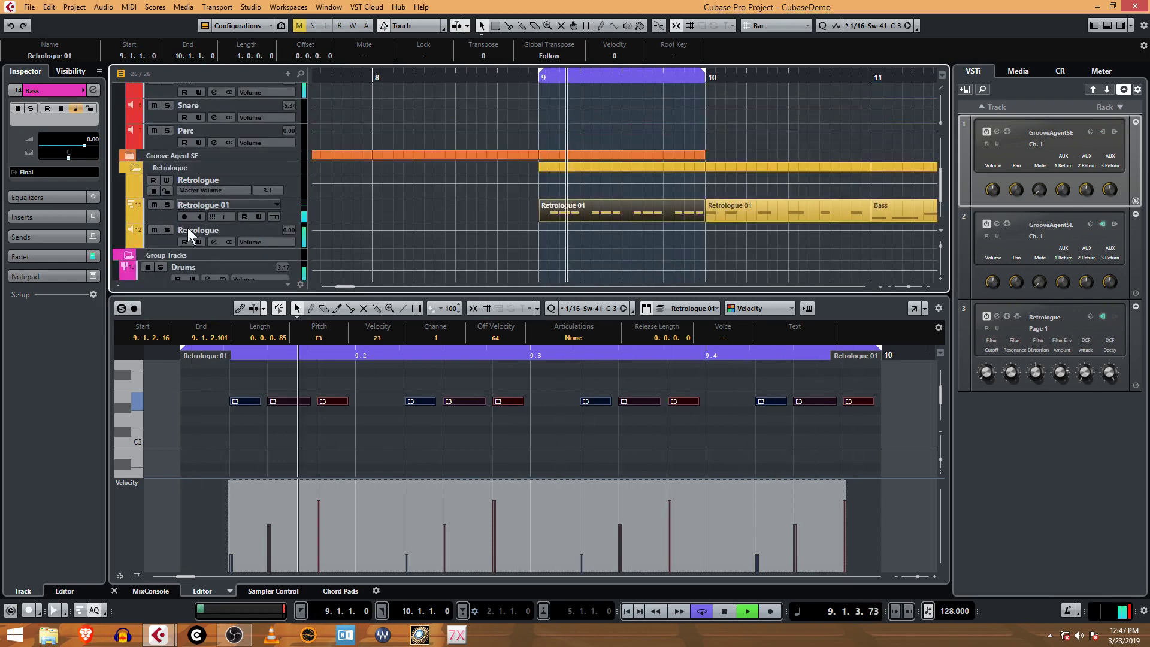
{"action": "scroll", "coordinate": [184, 240], "scroll_direction": "up", "scroll_amount": 1}
{"action": "scroll", "coordinate": [182, 247], "scroll_direction": "down", "scroll_amount": 1}
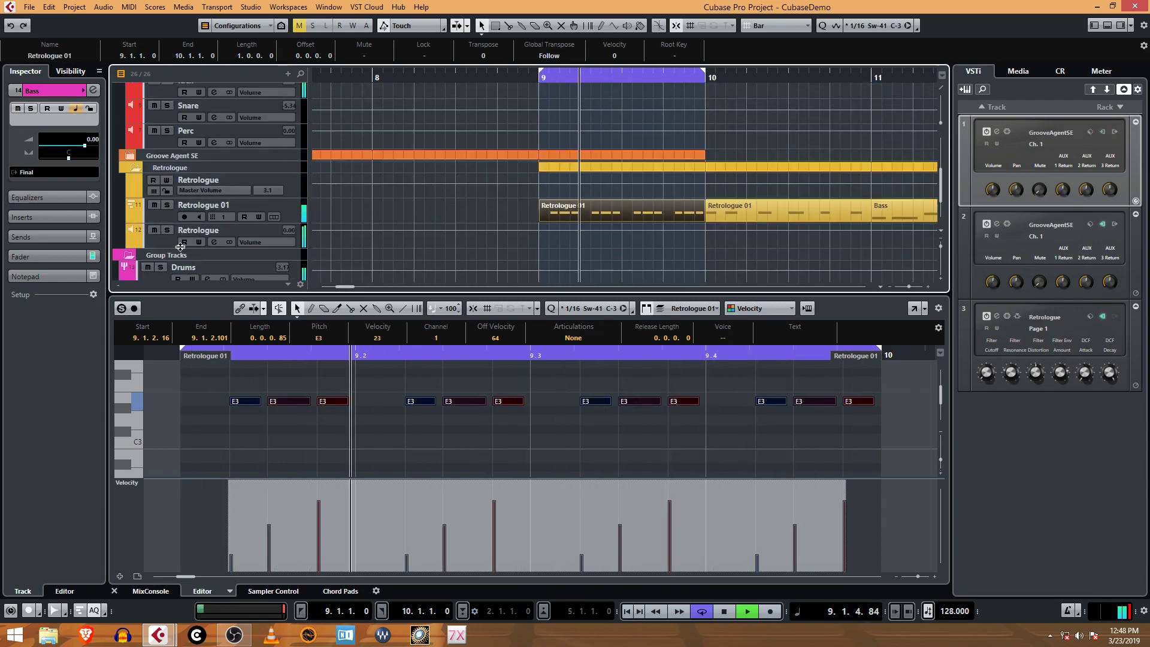
{"action": "left_click", "coordinate": [166, 238]}
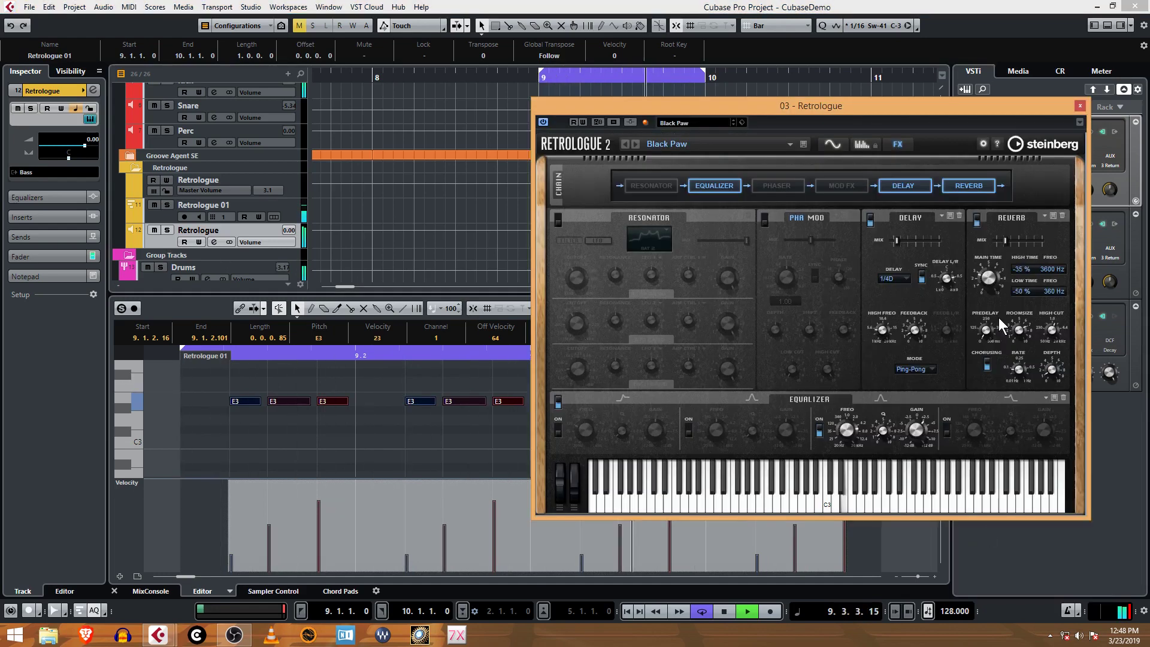
On Retrologue's Synth page, set volume to 4 dB, octave to 32', and key follow to 56 %.
{"action": "left_click", "coordinate": [997, 315]}
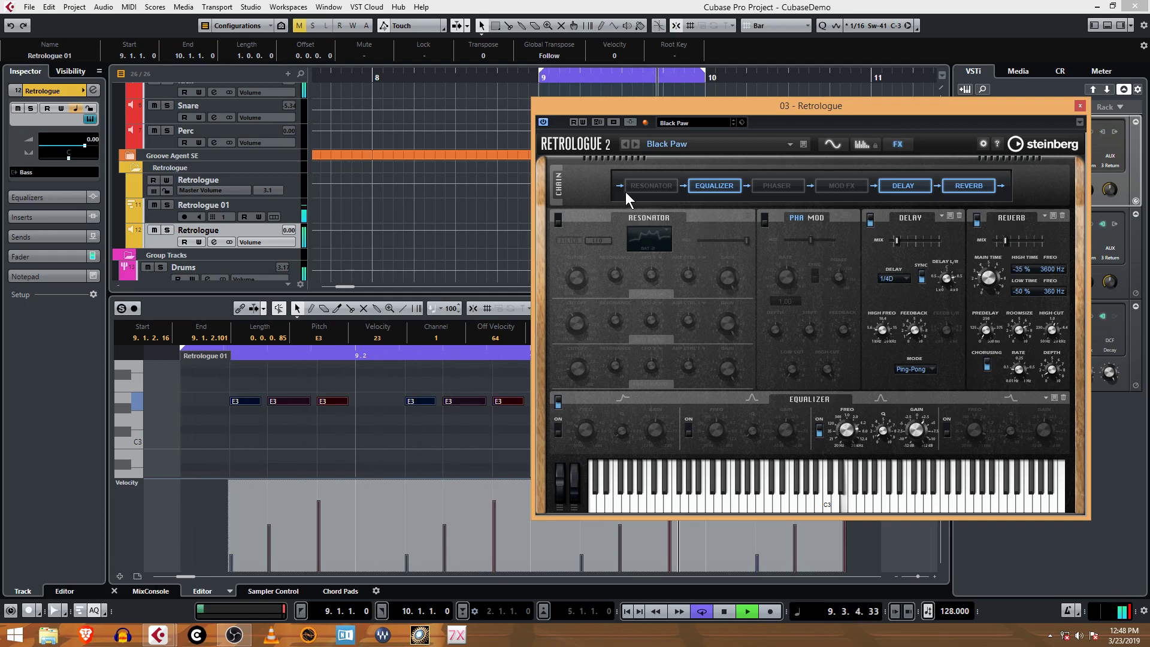
{"action": "left_click", "coordinate": [833, 144]}
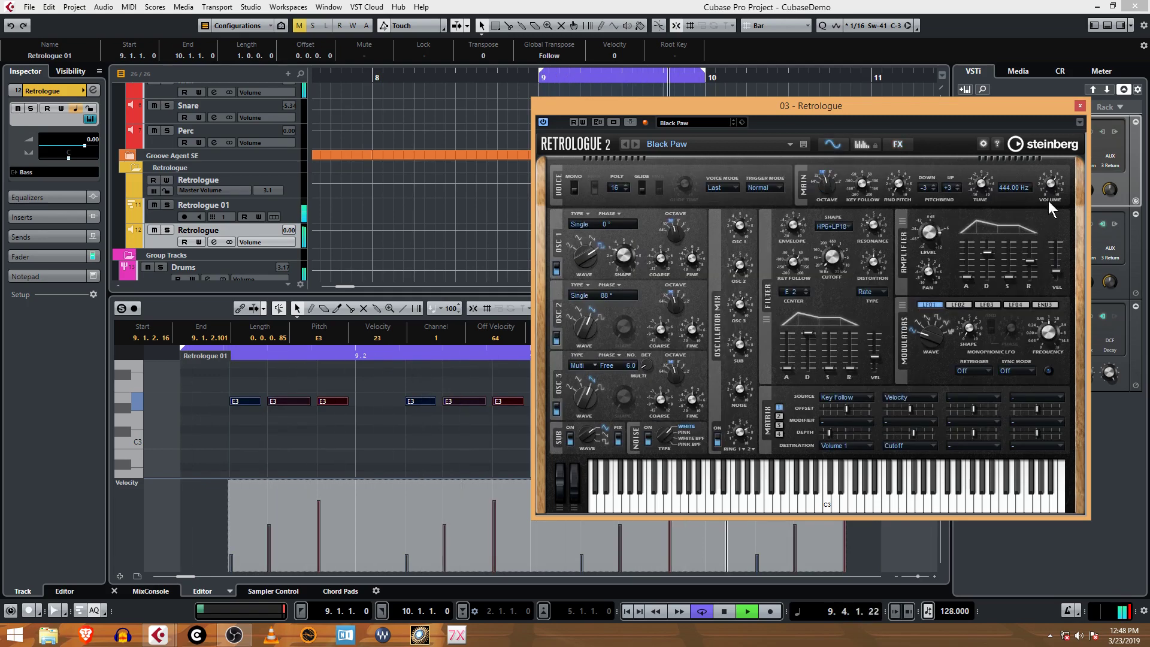
{"action": "mouse_move", "coordinate": [1054, 188]}
{"action": "left_mouse_down"}
{"action": "mouse_move", "coordinate": [1059, 155]}
{"action": "mouse_move", "coordinate": [1051, 188]}
{"action": "left_mouse_up"}
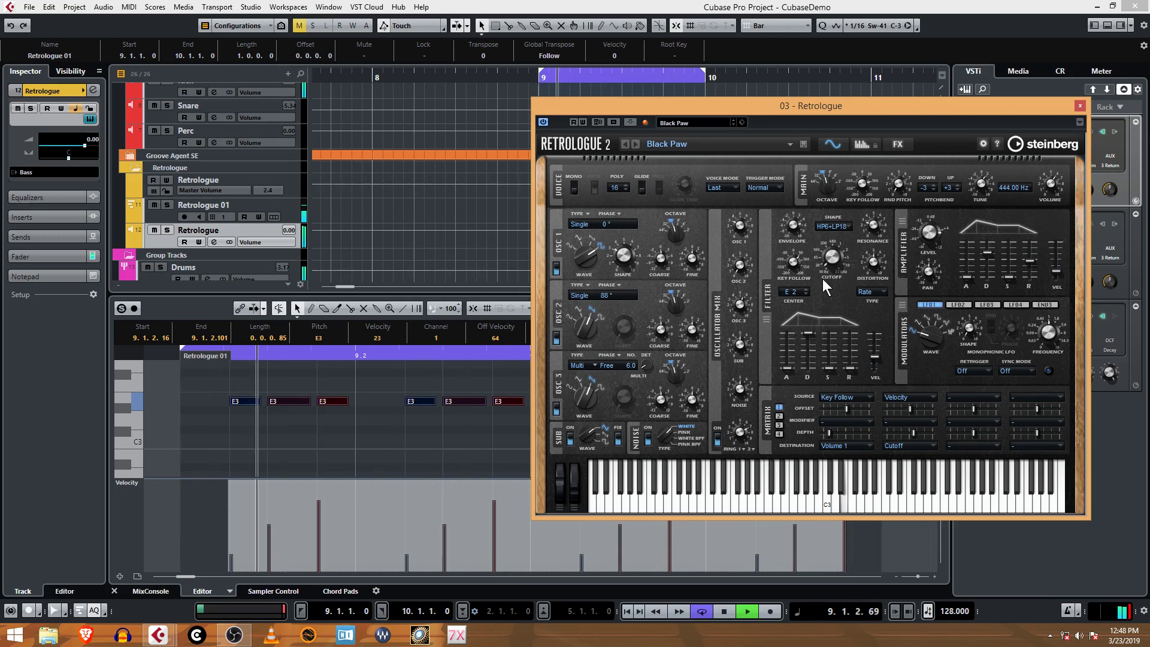
{"action": "left_click_drag", "start_coordinate": [829, 188], "coordinate": [827, 207]}
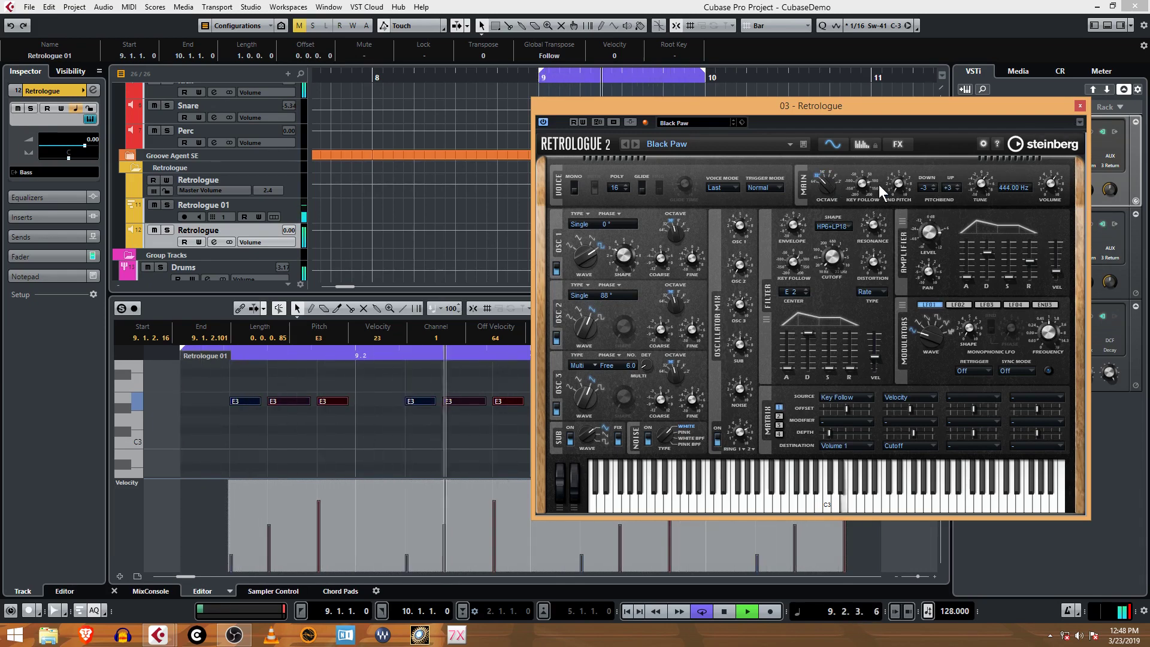
{"action": "mouse_move", "coordinate": [900, 181]}
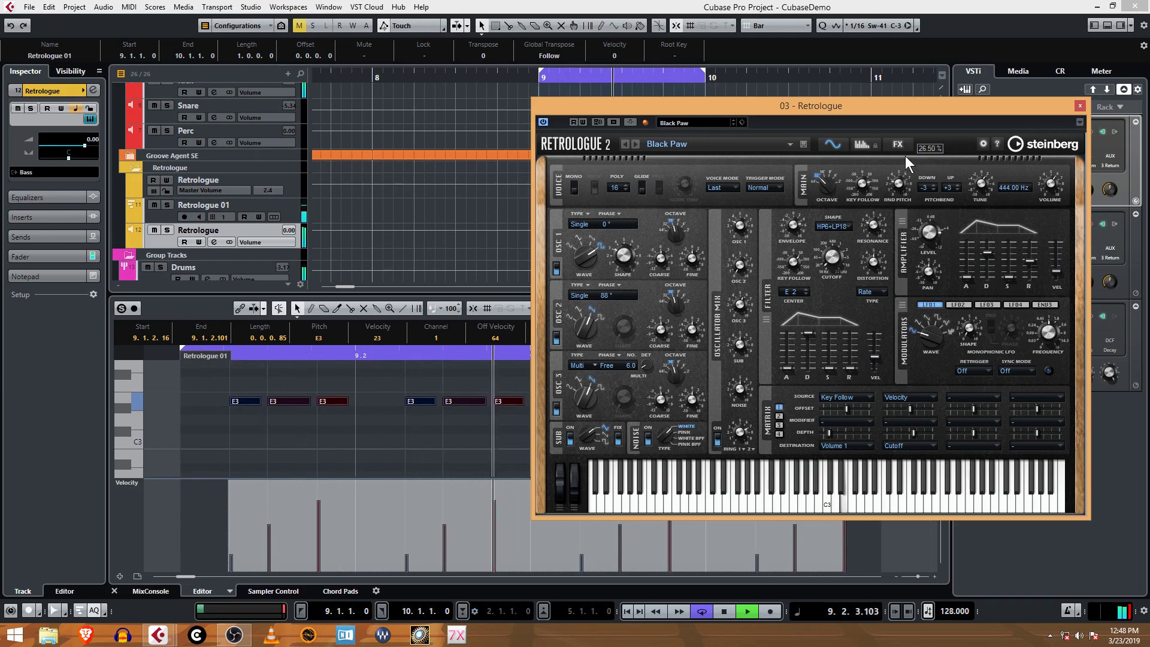
{"action": "mouse_move", "coordinate": [864, 189]}
{"action": "mouse_move", "coordinate": [865, 188]}
{"action": "left_mouse_down"}
{"action": "mouse_move", "coordinate": [864, 158]}
{"action": "mouse_move", "coordinate": [868, 202]}
{"action": "left_mouse_up"}
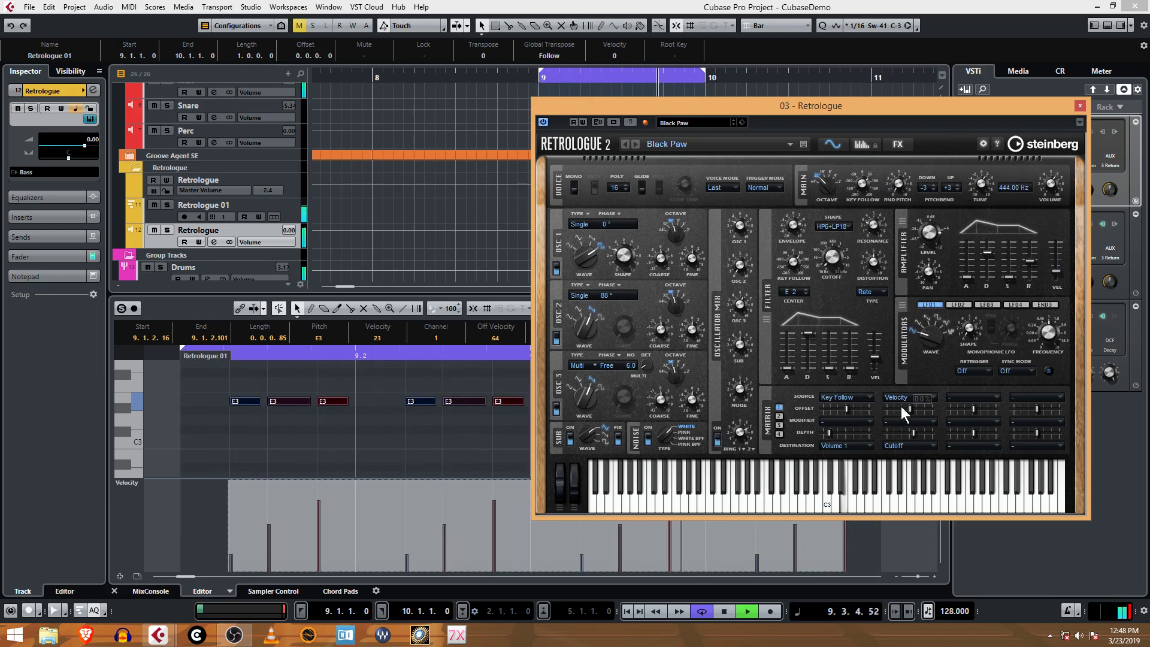
Toggle the delay effect off and back on, then close the Retrologue editor.
{"action": "left_click", "coordinate": [898, 145]}
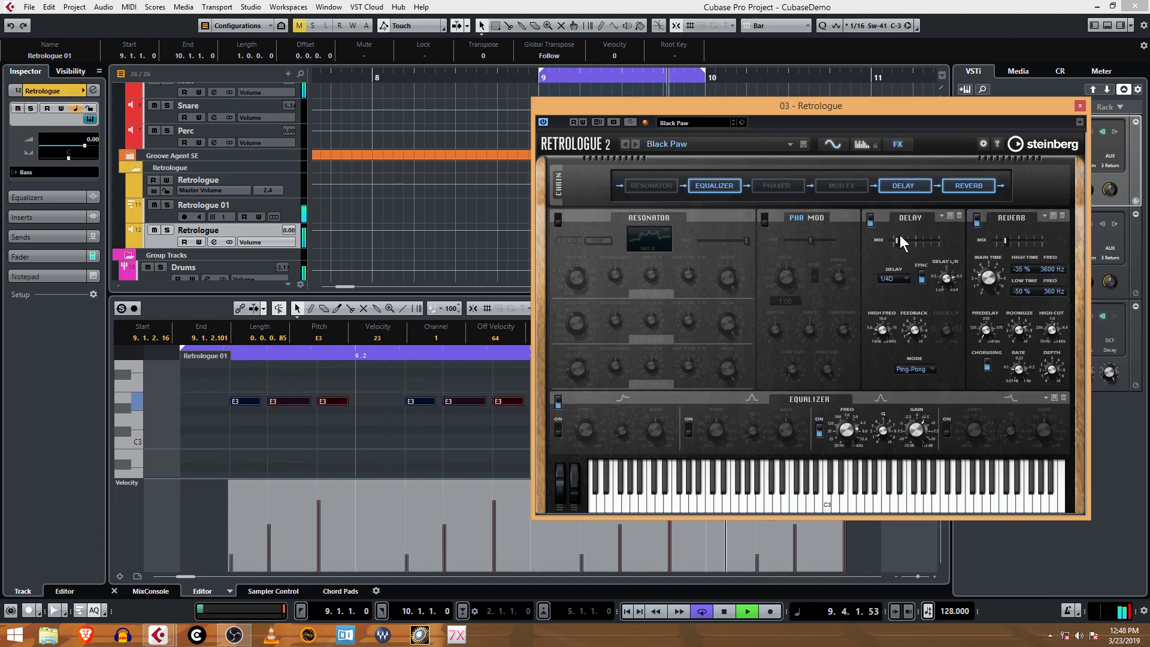
{"action": "left_click", "coordinate": [870, 220]}
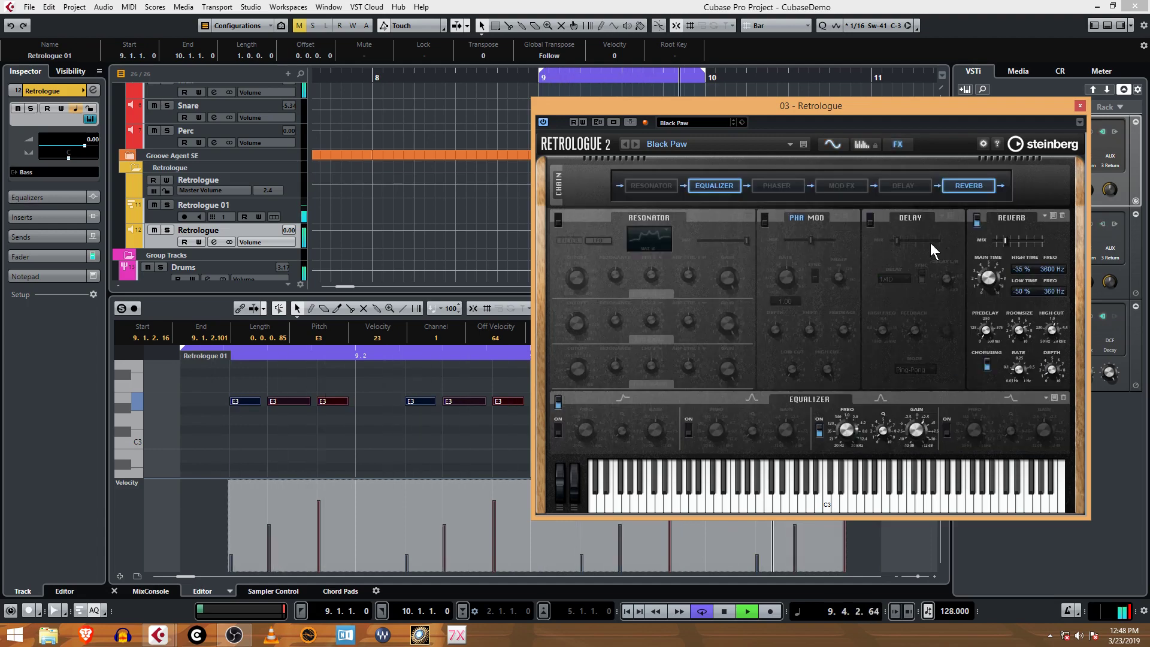
{"action": "left_click", "coordinate": [871, 220]}
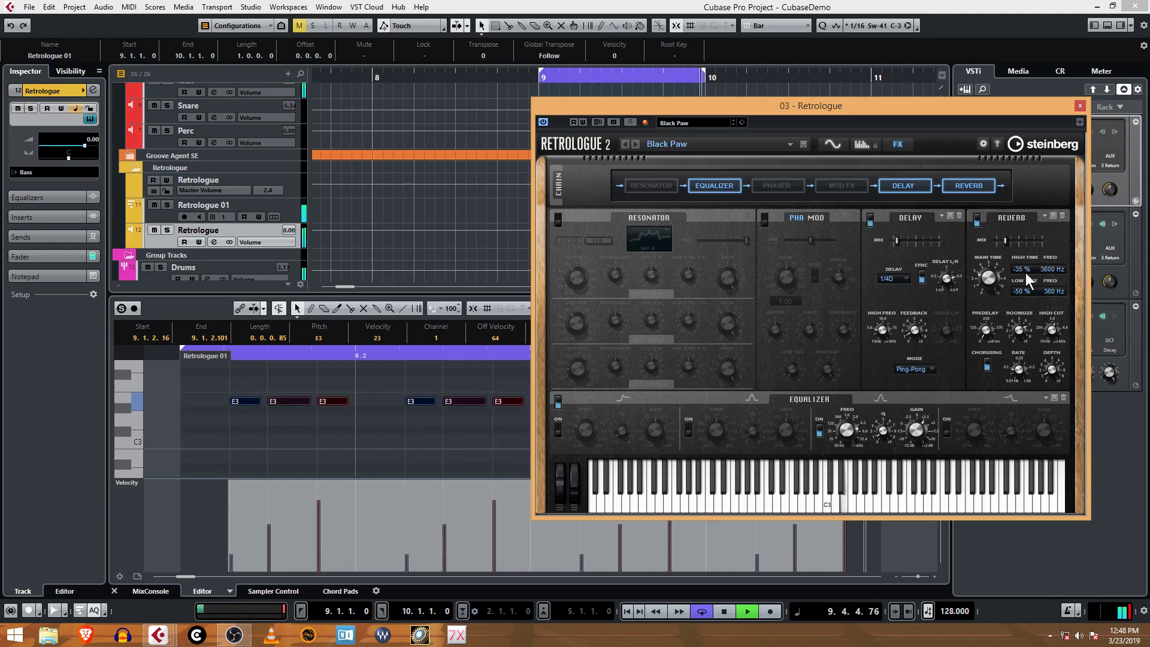
{"action": "left_click", "coordinate": [1079, 105]}
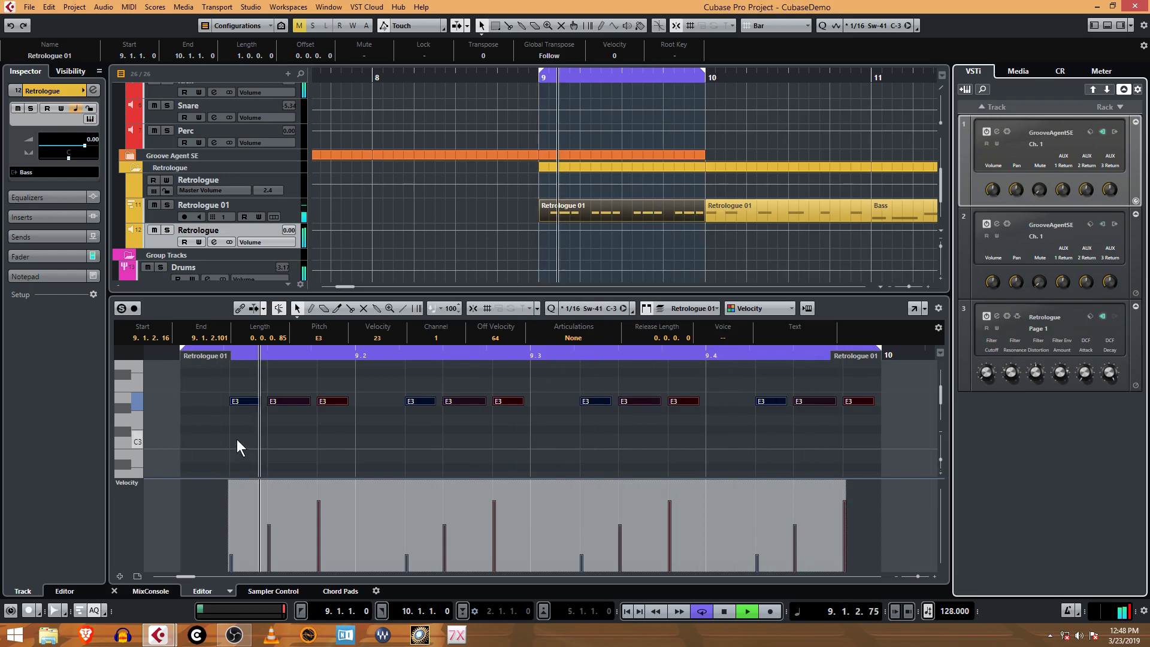
Select the twelve E3 bass notes in bar 9 and transpose them up to A3.
{"action": "scroll", "coordinate": [240, 439], "scroll_direction": "up", "scroll_amount": 1}
{"action": "left_click_drag", "start_coordinate": [244, 403], "coordinate": [853, 440]}
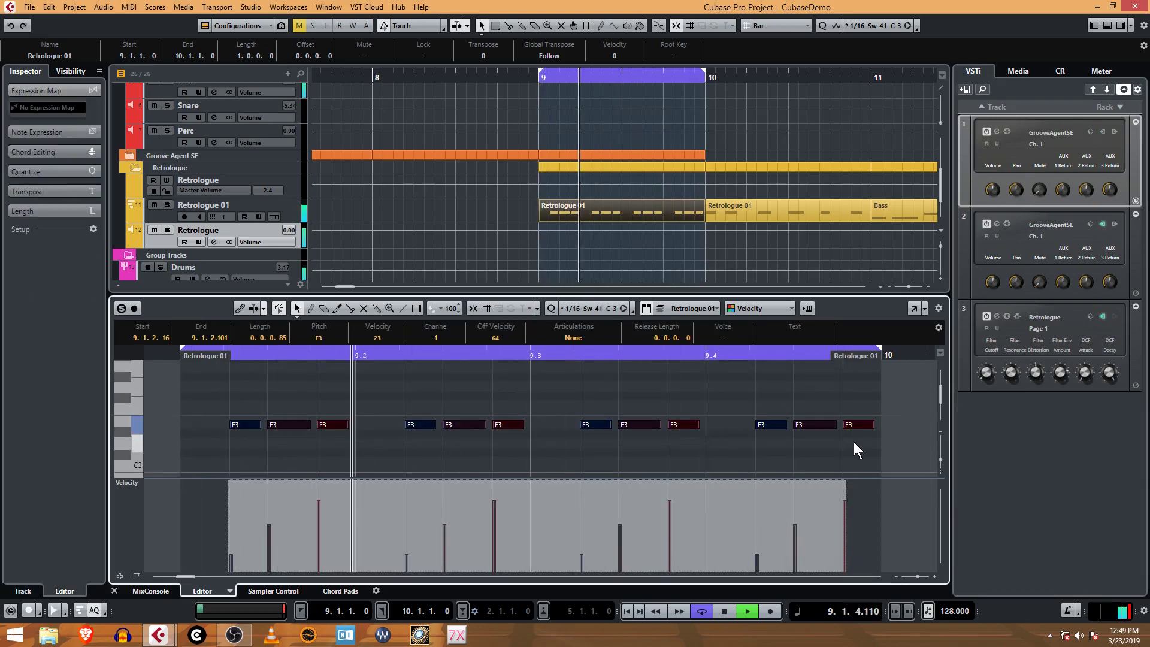
{"action": "key", "text": "Up"}
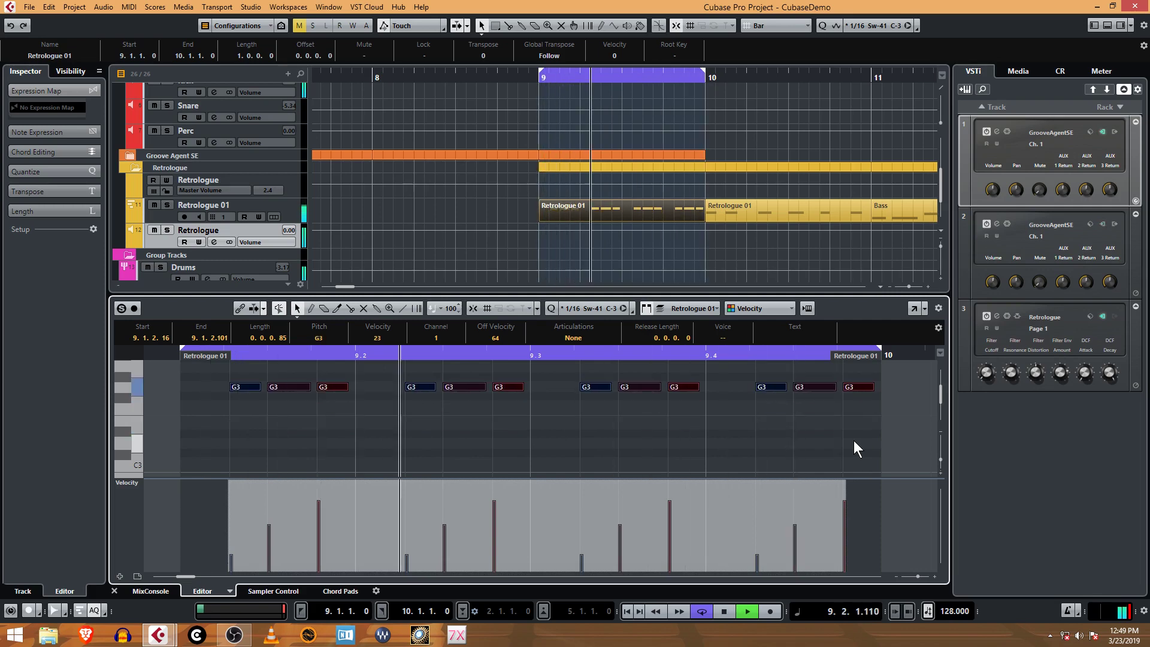
{"action": "key", "text": "Up"}
{"action": "key", "text": "Up"}
{"action": "key", "text": "Up"}
{"action": "key", "text": "Up"}
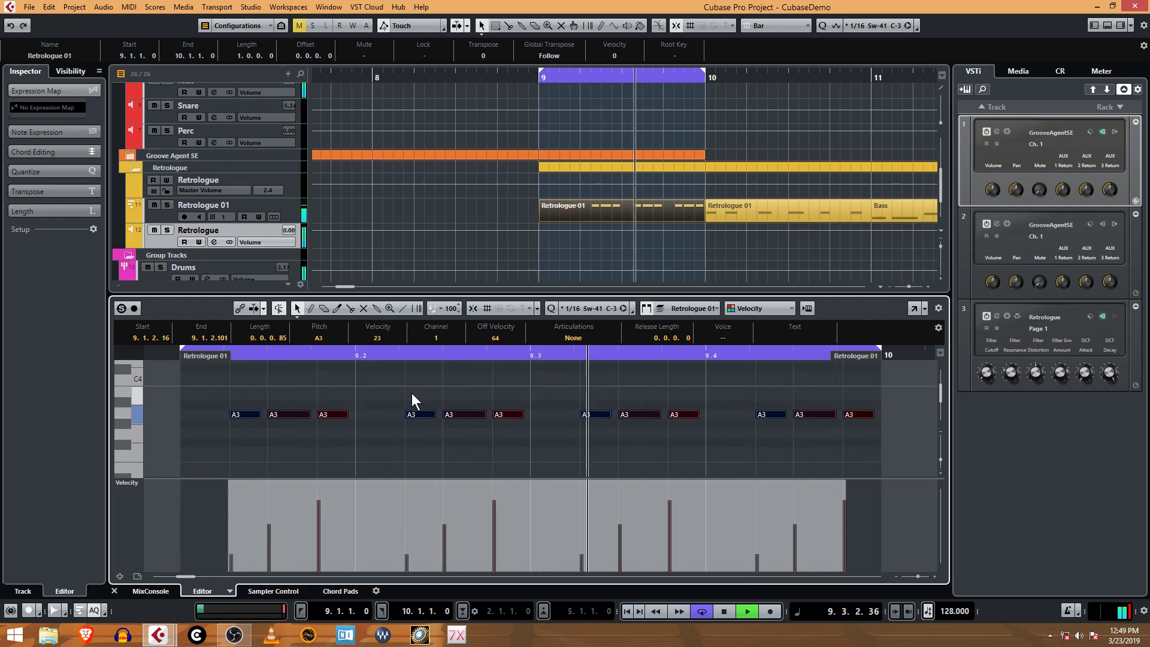
Stop playback and zoom the arrange view out to show the whole arrangement.
{"action": "key", "text": "space"}
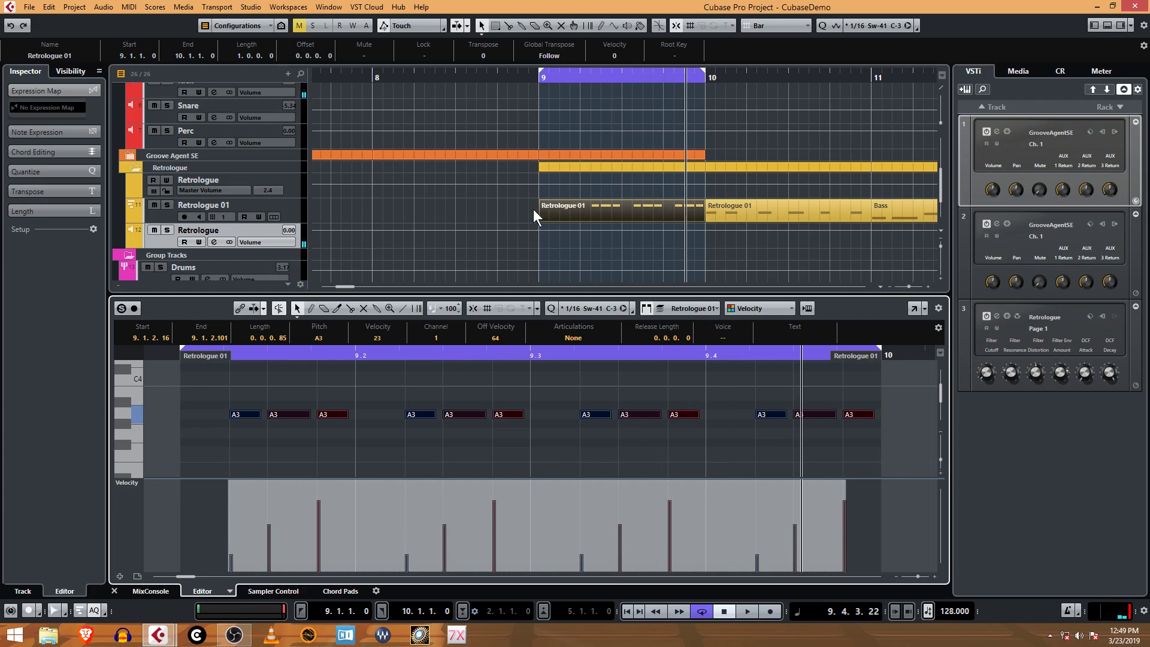
{"action": "key", "text": "g"}
{"action": "key", "text": "g"}
{"action": "key", "text": "g"}
{"action": "key", "text": "g"}
{"action": "key", "text": "g"}
{"action": "key", "text": "g"}
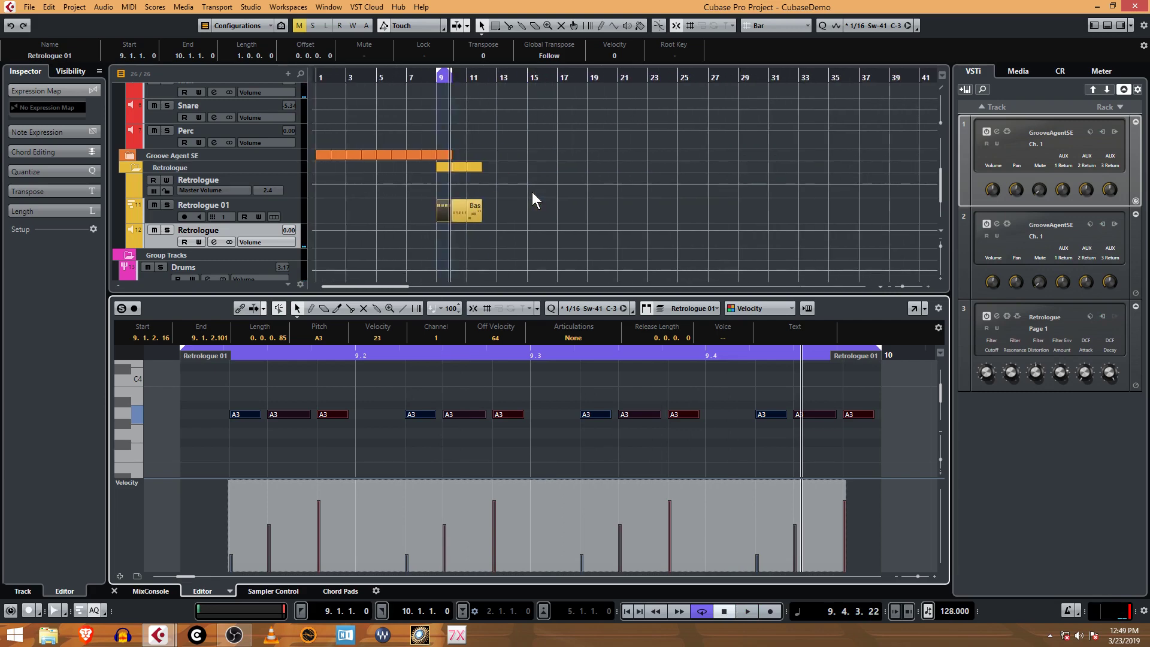
{"action": "scroll", "coordinate": [497, 199], "scroll_direction": "up", "scroll_amount": 2}
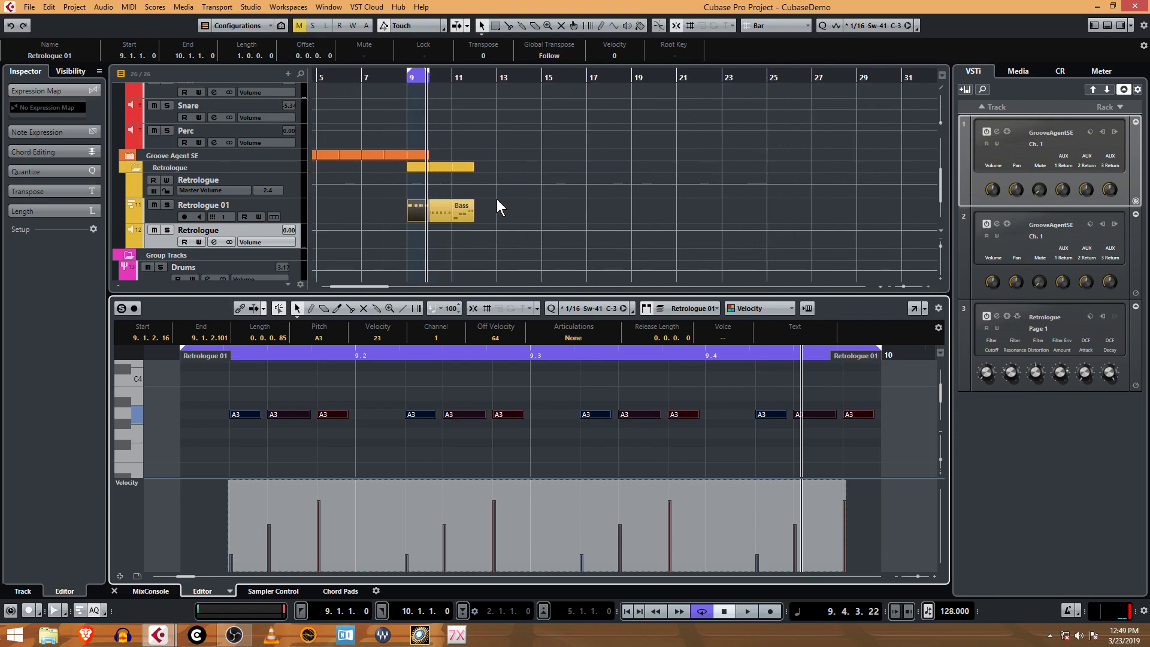